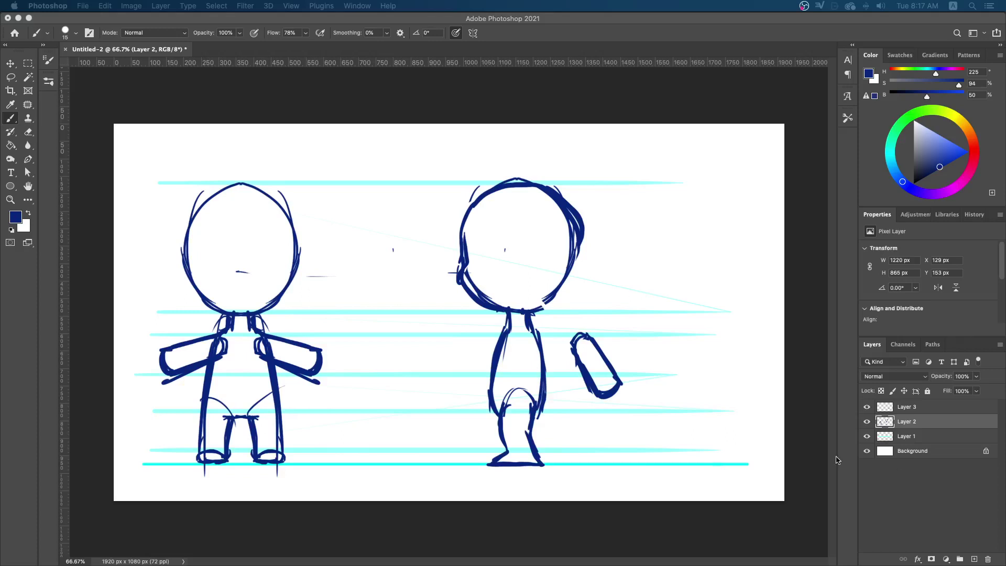
Switch from Photoshop to Dust3D
click(687, 103)
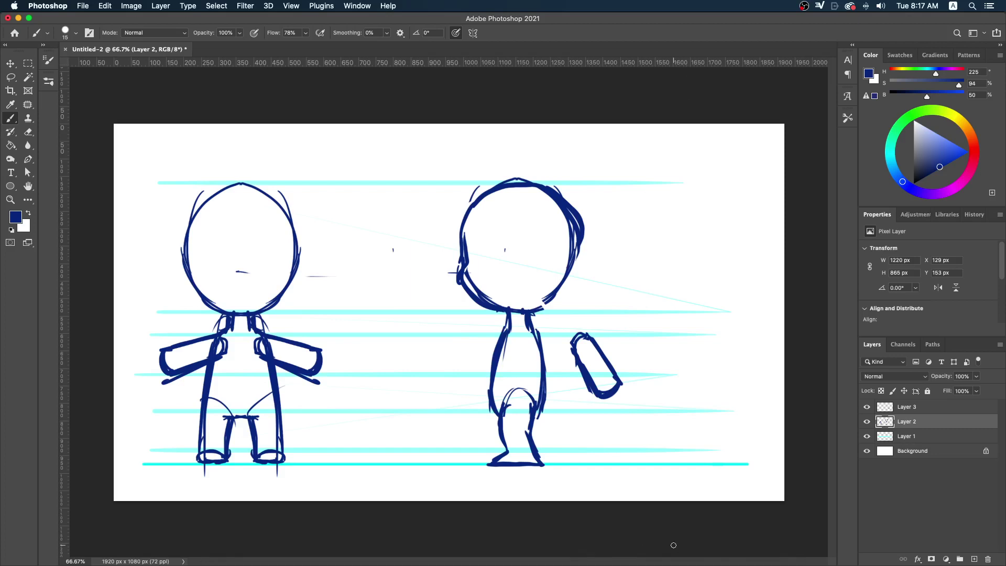
click(668, 552)
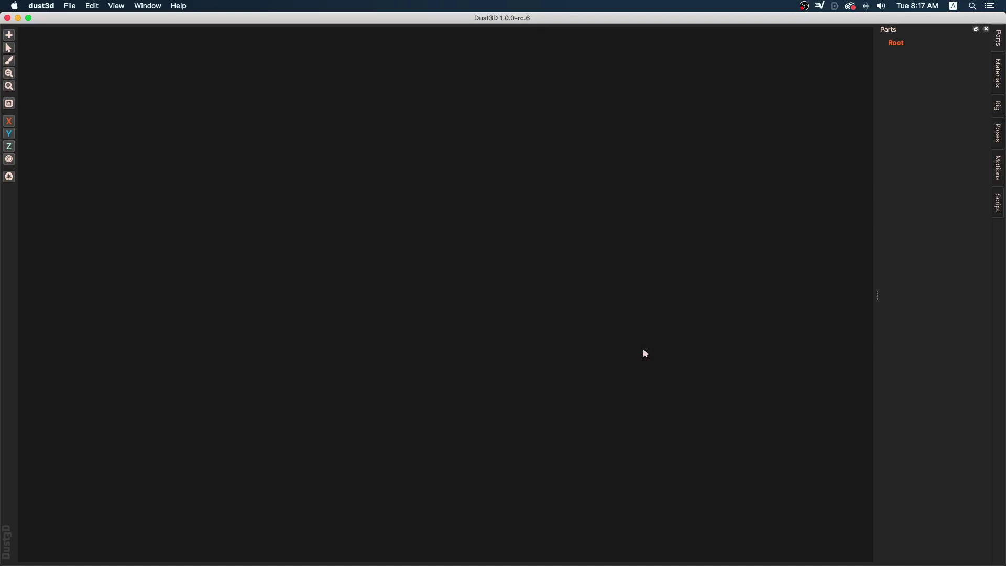
click(92, 6)
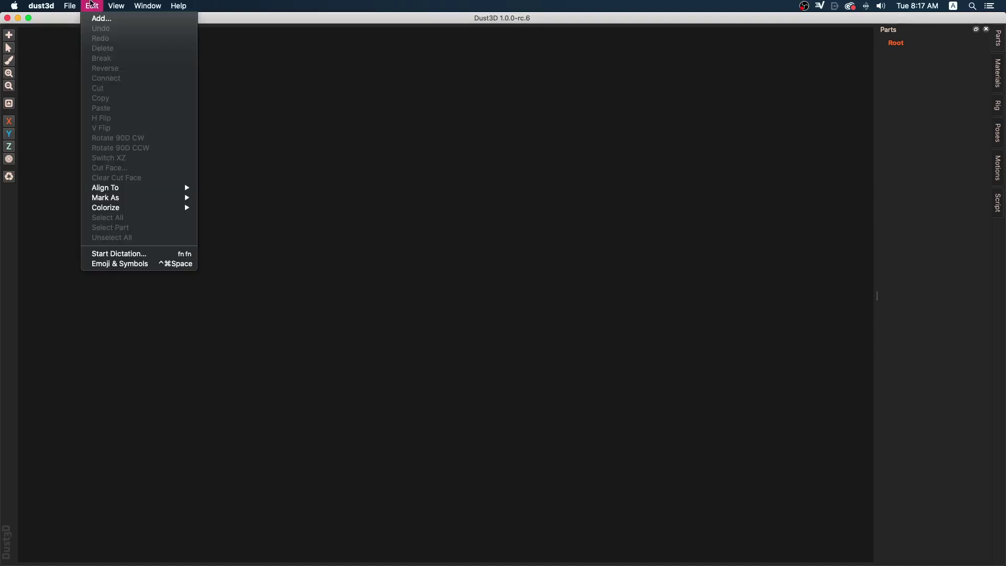
mouse_move(70, 5)
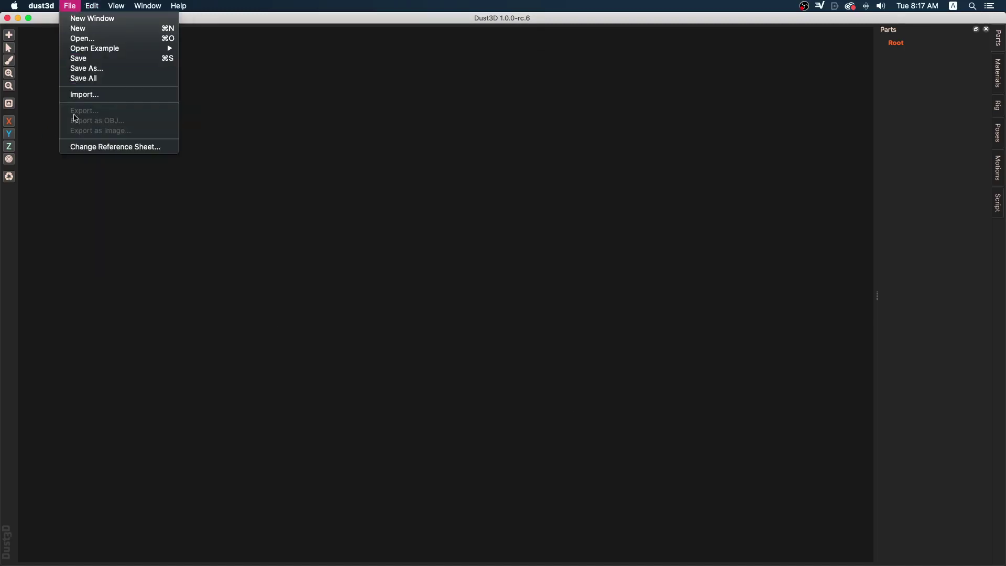
click(83, 148)
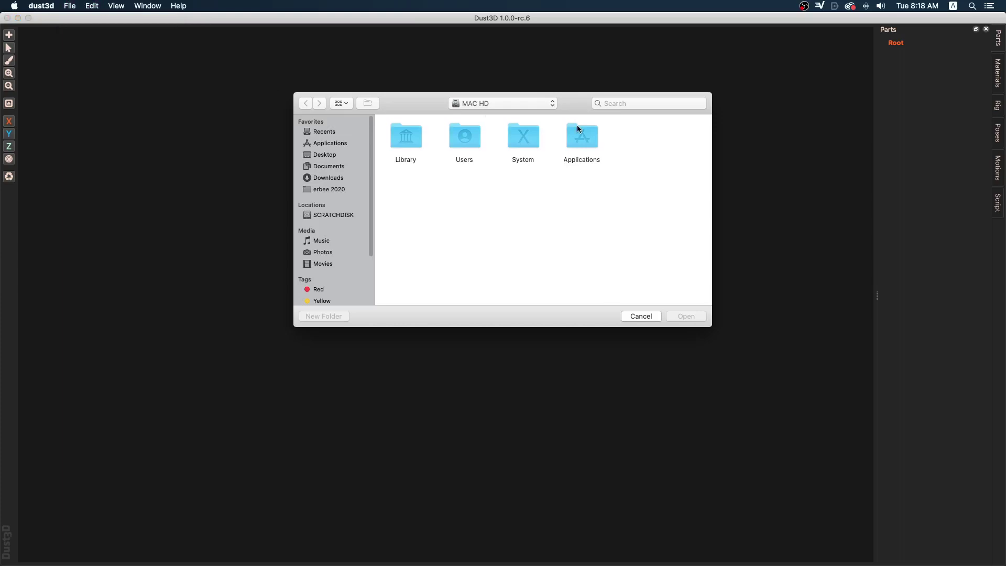
click(640, 316)
Load demochibi.jpg from the demo chibi folder as the reference sheet
click(61, 4)
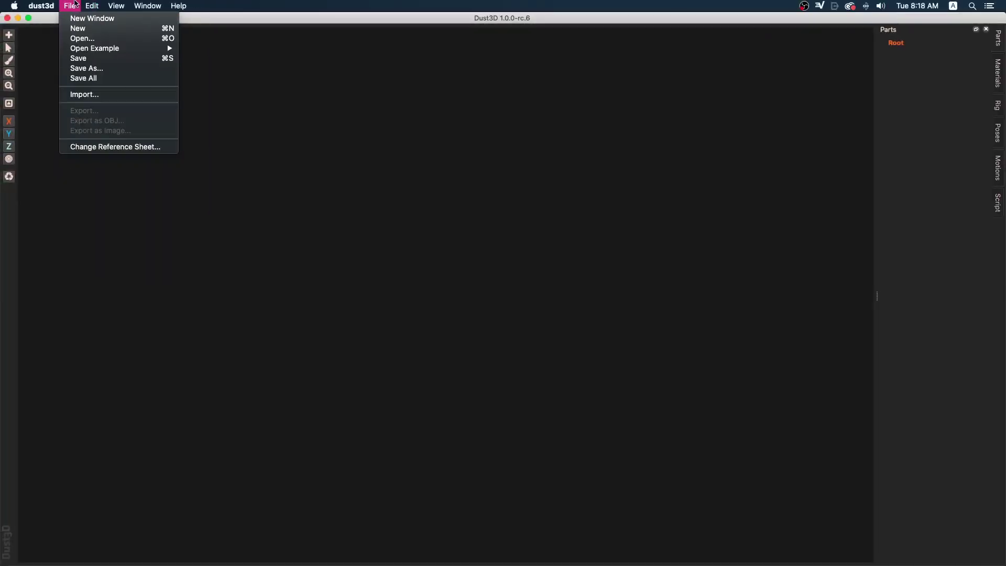
click(93, 148)
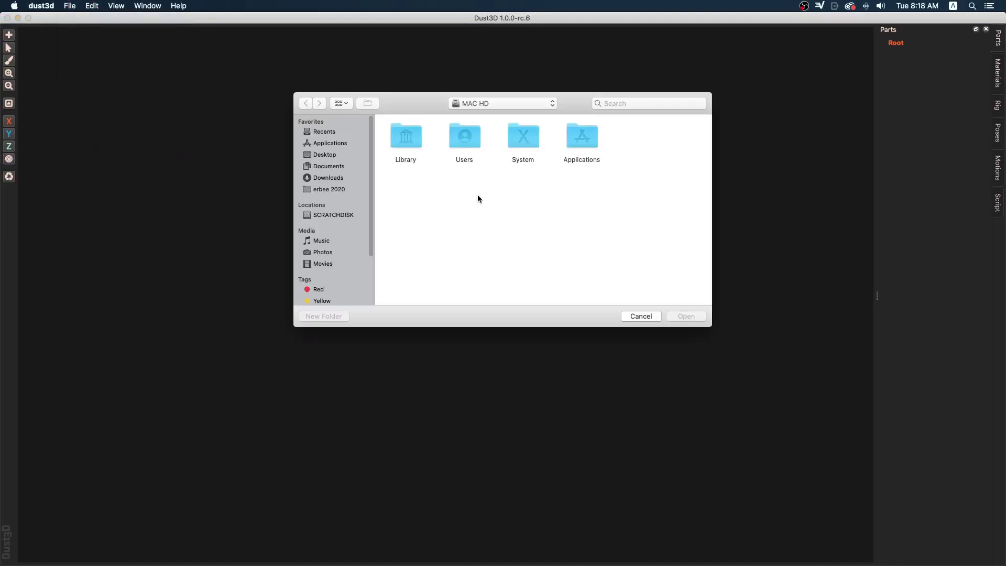
click(538, 103)
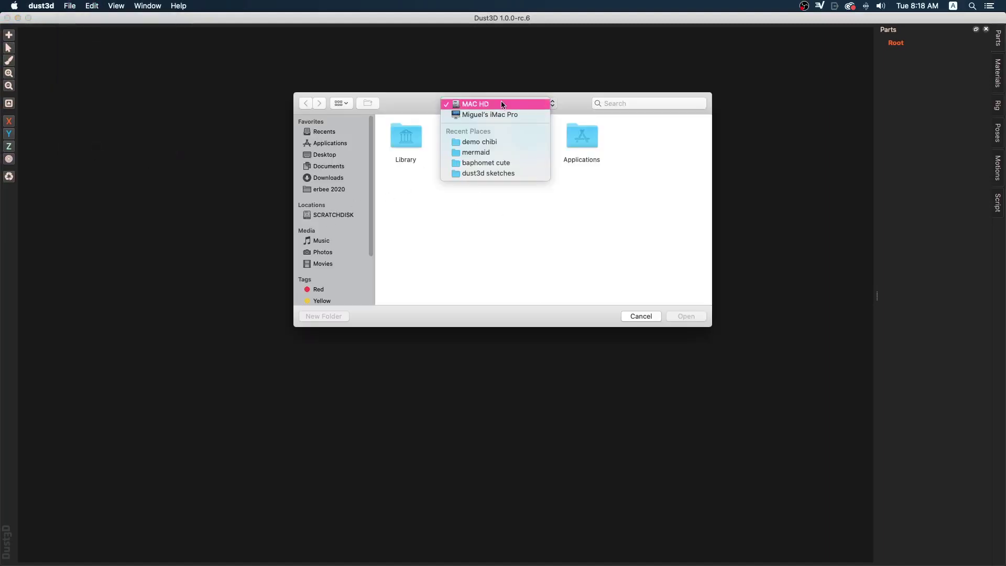
click(466, 142)
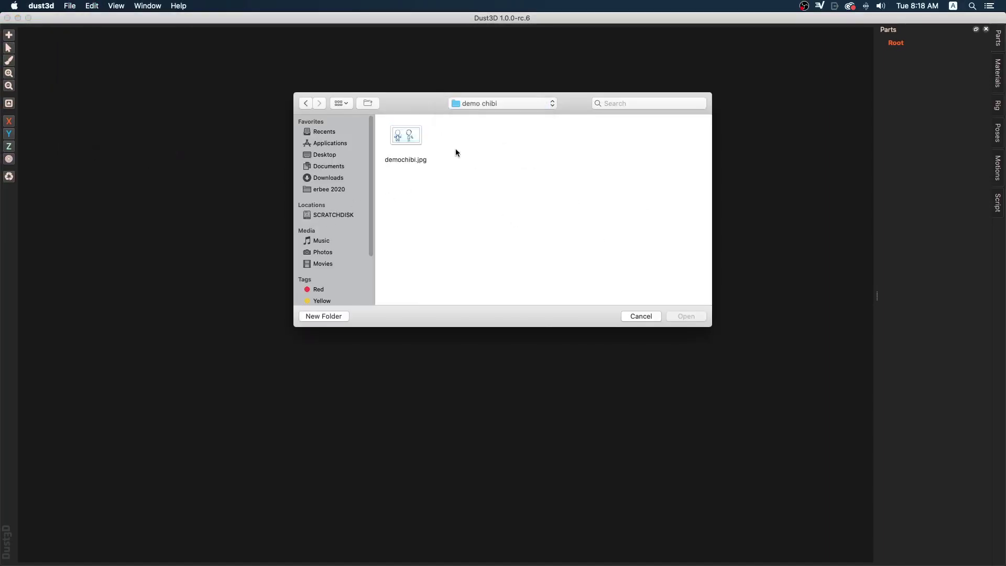
click(407, 132)
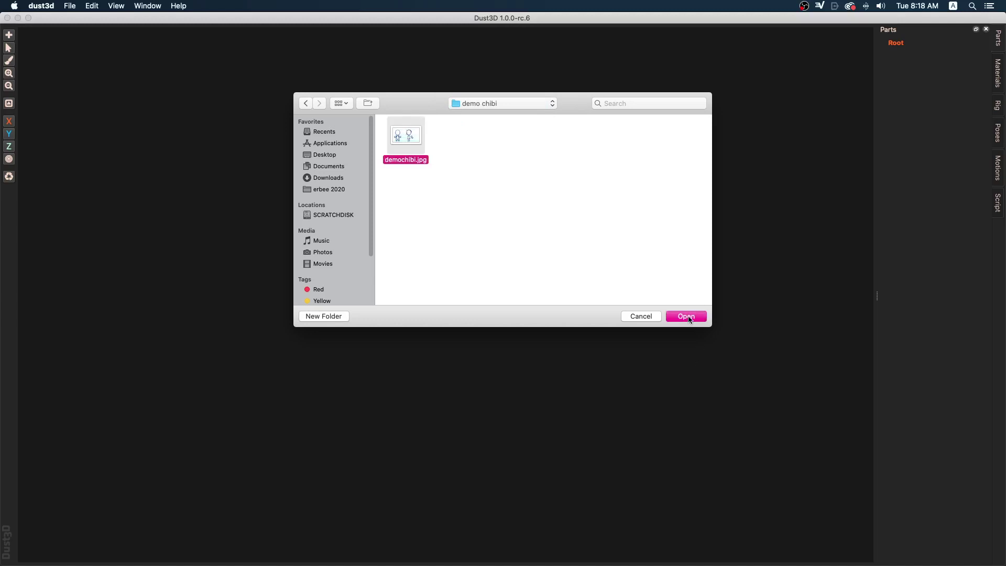
click(686, 316)
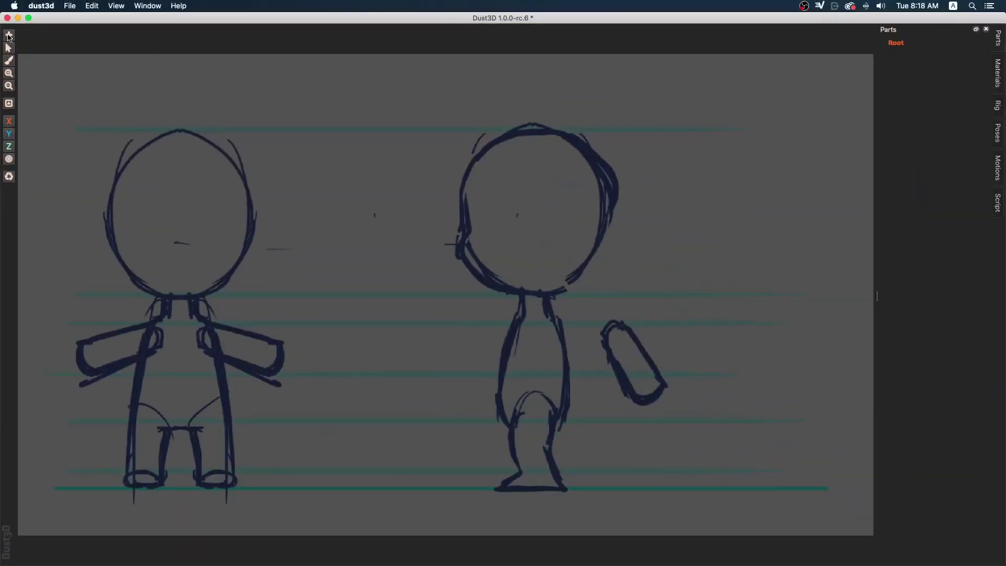
Try to add a large node over the side-view head of the sketch
click(8, 35)
scroll(550, 214, up, 3)
right_click(539, 206)
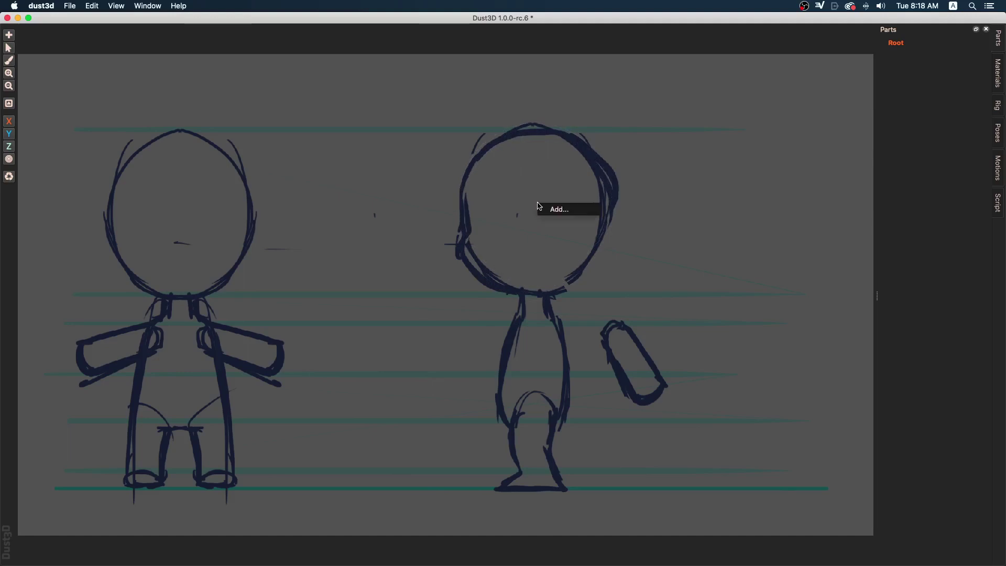
click(542, 208)
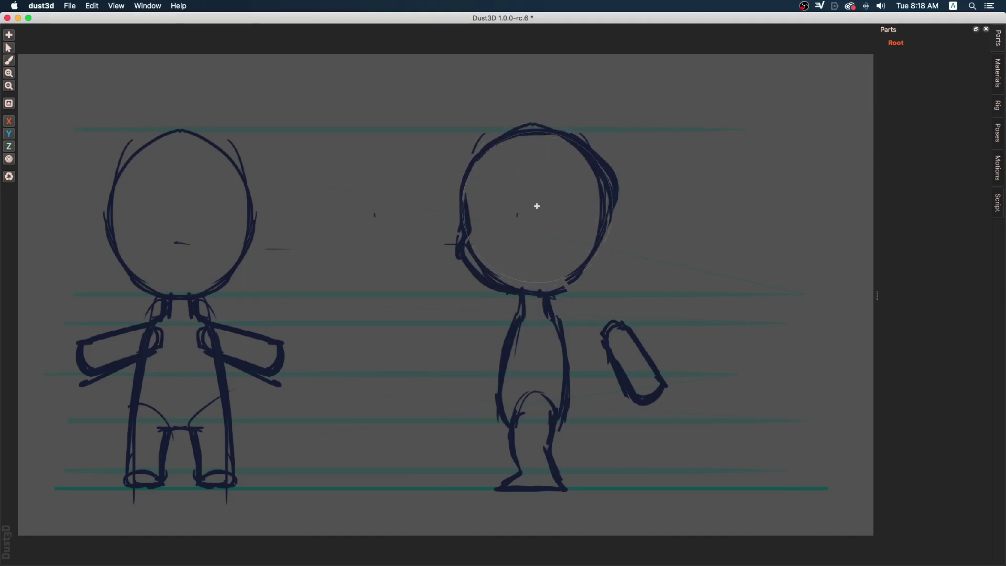
right_click(537, 208)
right_click(561, 199)
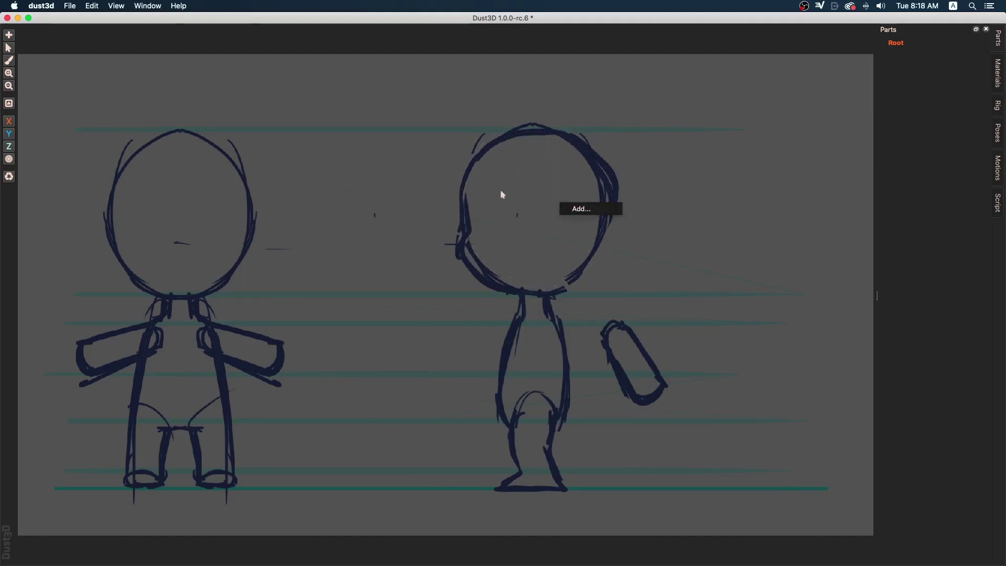
click(501, 193)
click(9, 35)
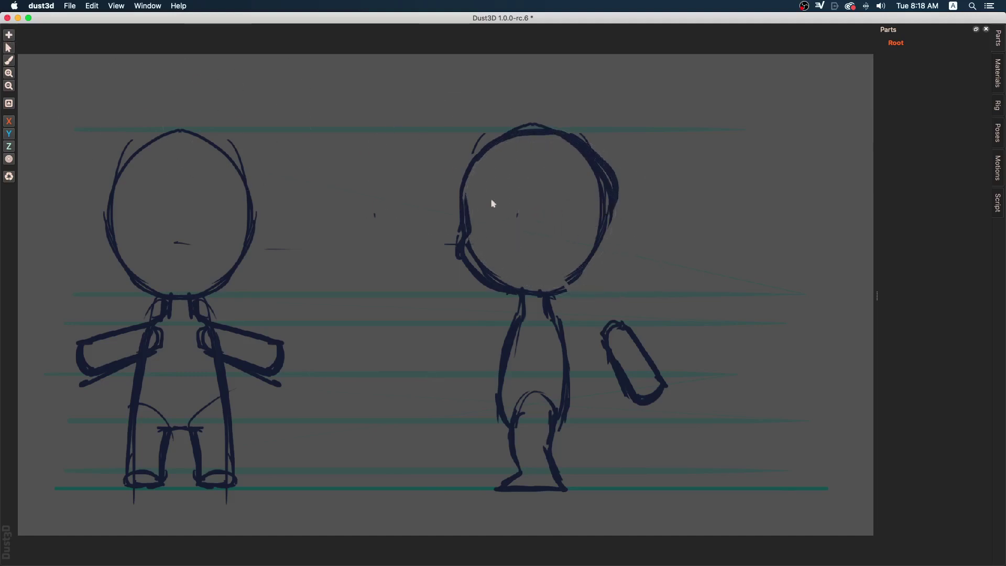
Start a new document and set demochibi.jpg as its reference sheet
click(71, 6)
click(83, 29)
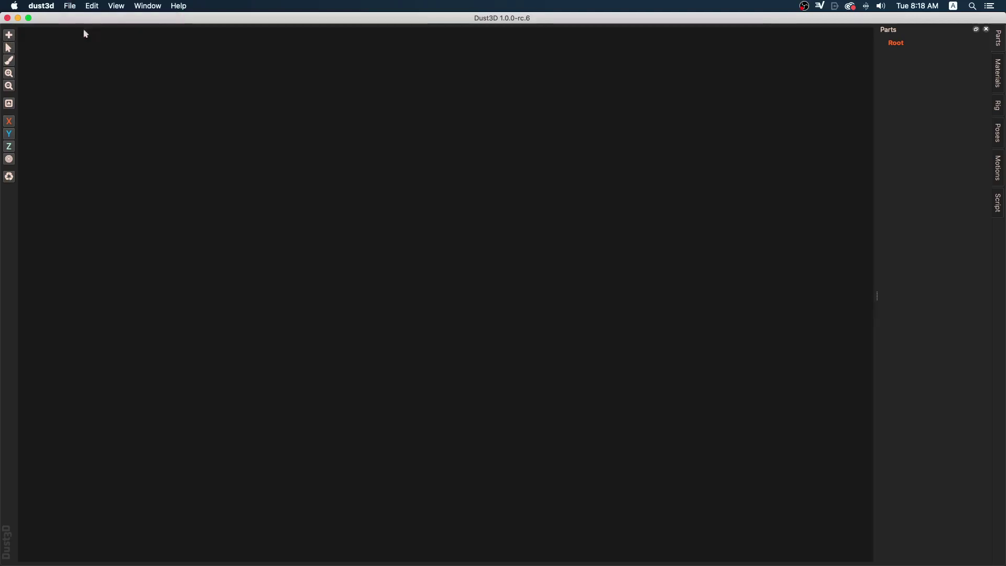
click(68, 4)
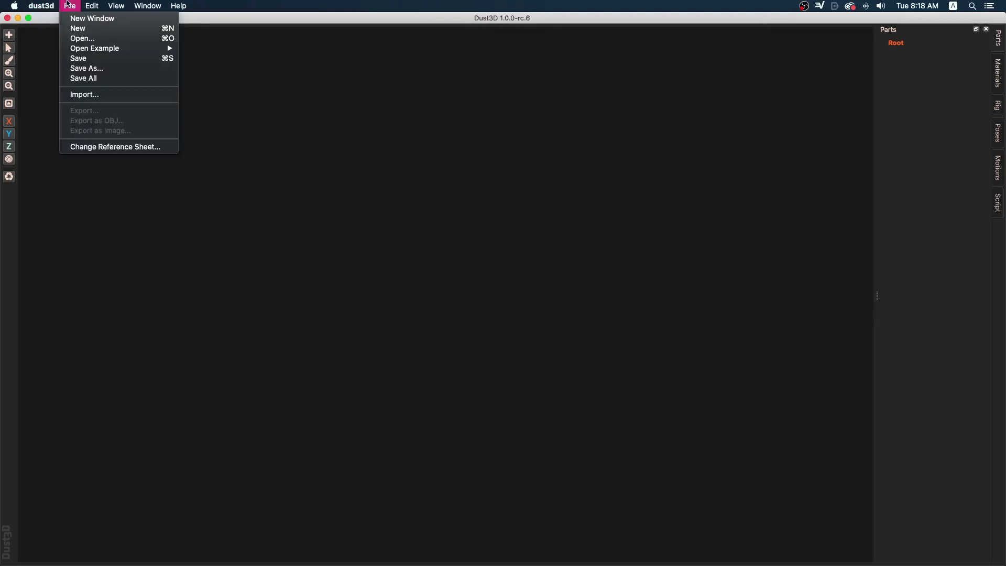
click(92, 147)
double_click(403, 136)
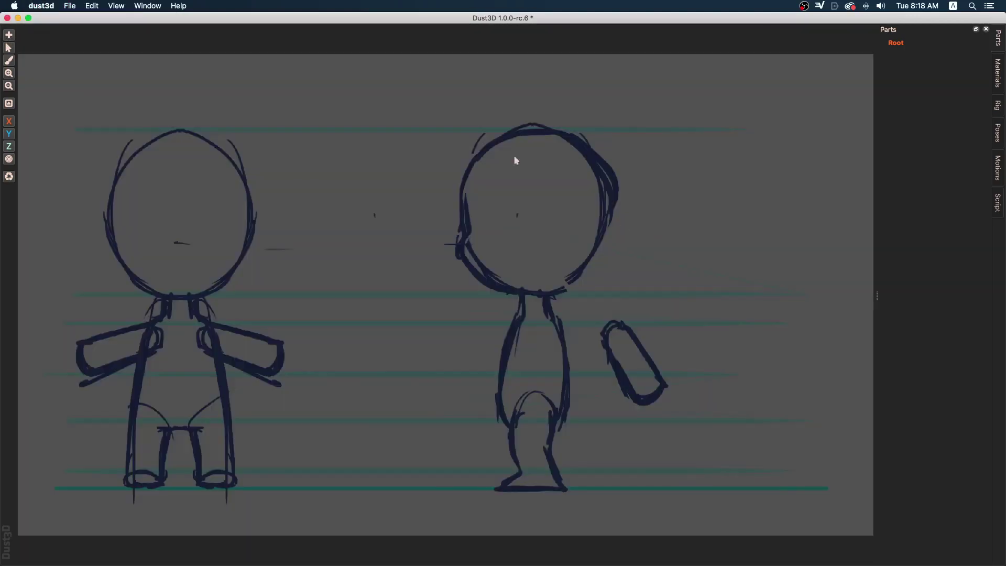
Add a node over the side-view head, enlarged to roughly fill the head outline
click(9, 35)
scroll(524, 210, up, 3)
click(539, 203)
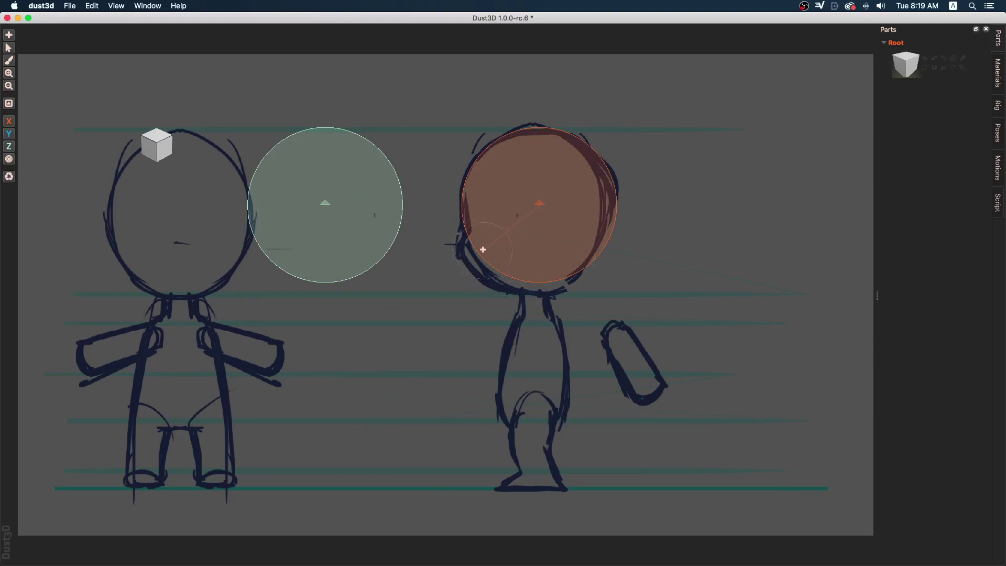
Add a small connected node at the side view's chin, inspect the mesh, and delete that node
click(463, 251)
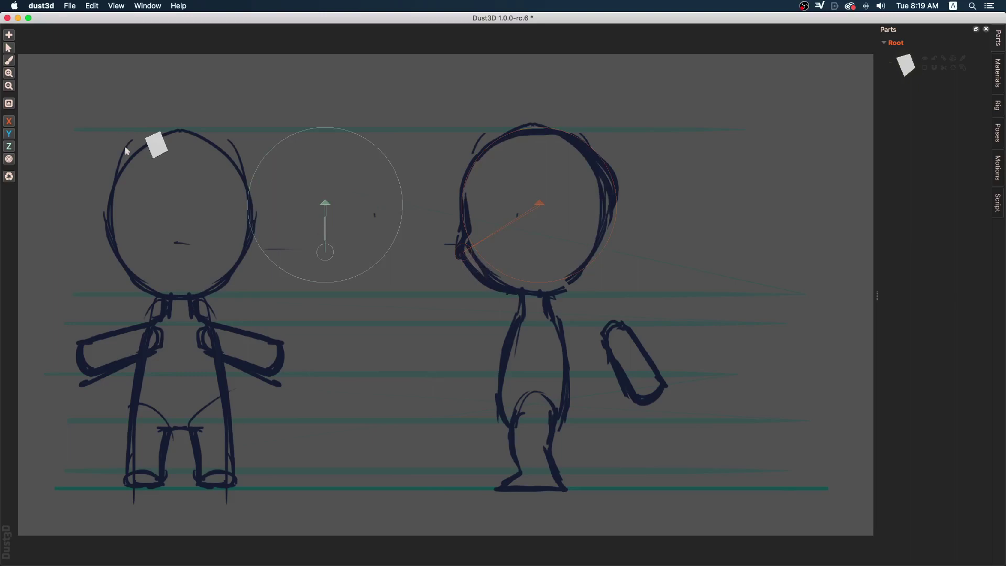
mouse_move(153, 142)
middle_down()
mouse_move(75, 85)
mouse_move(151, 60)
mouse_move(153, 137)
middle_up()
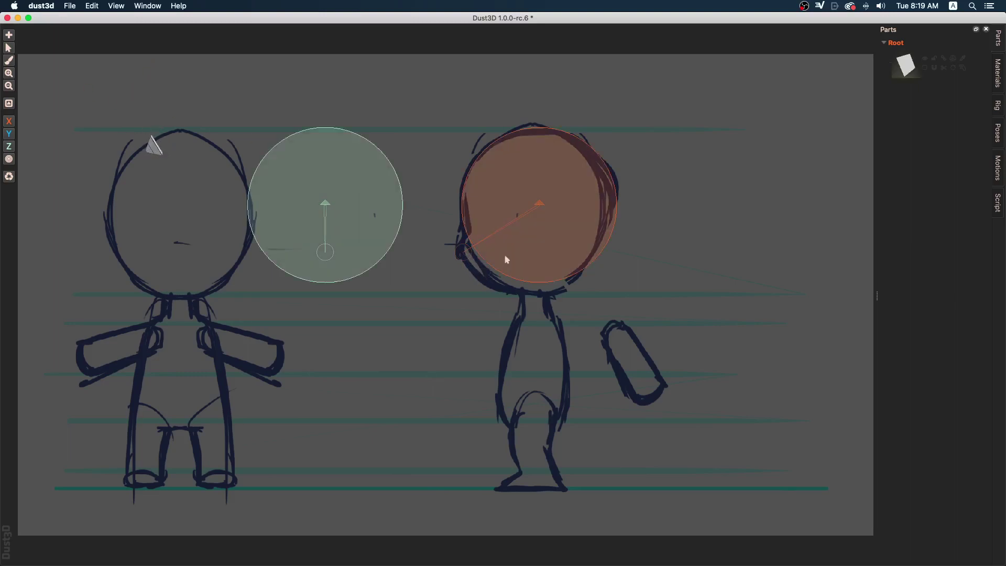
right_click(462, 251)
click(480, 282)
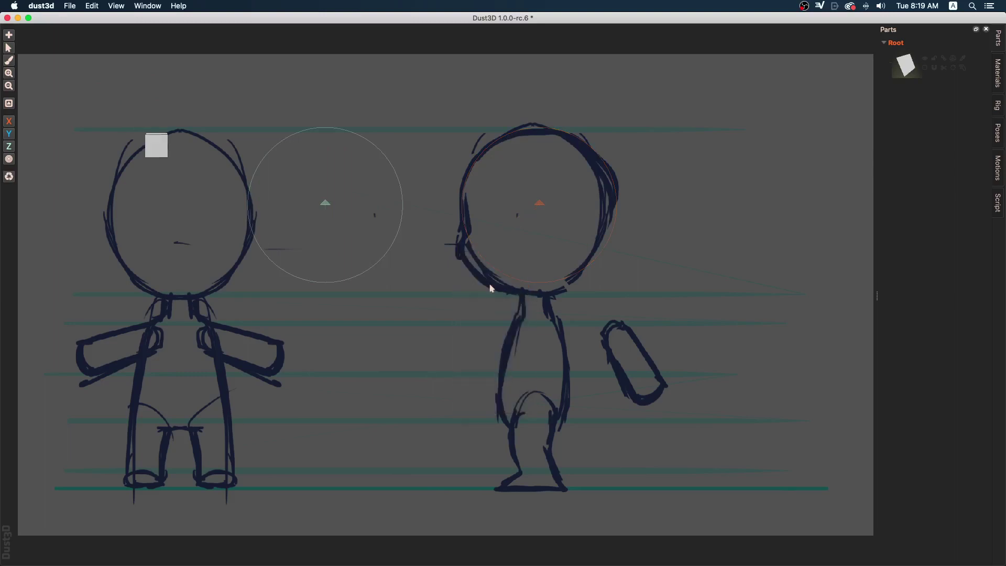
Align the head node's two circles with the front-view and side-view heads, and move both origin markers to the head centers
drag(523, 236, 200, 253)
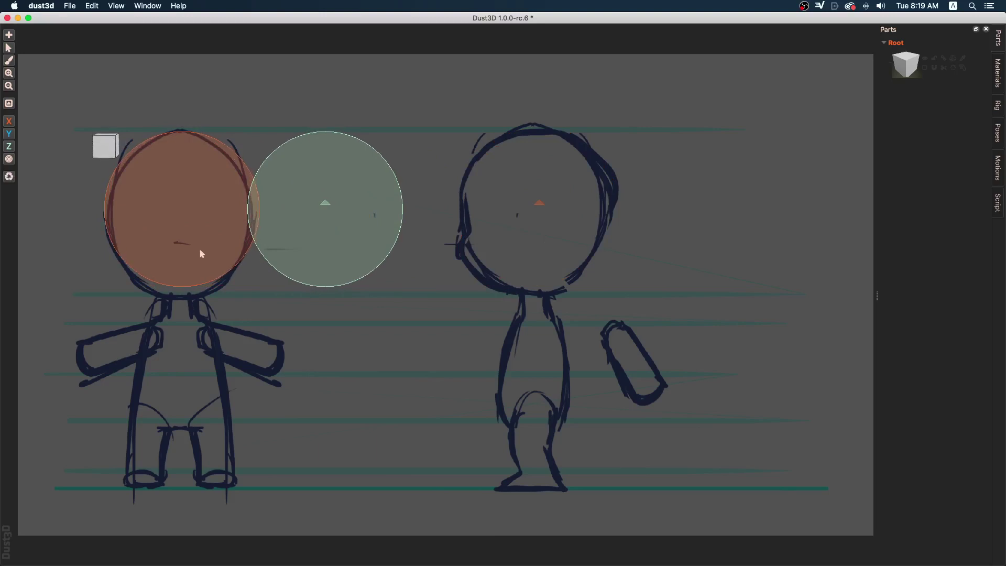
drag(339, 274, 555, 274)
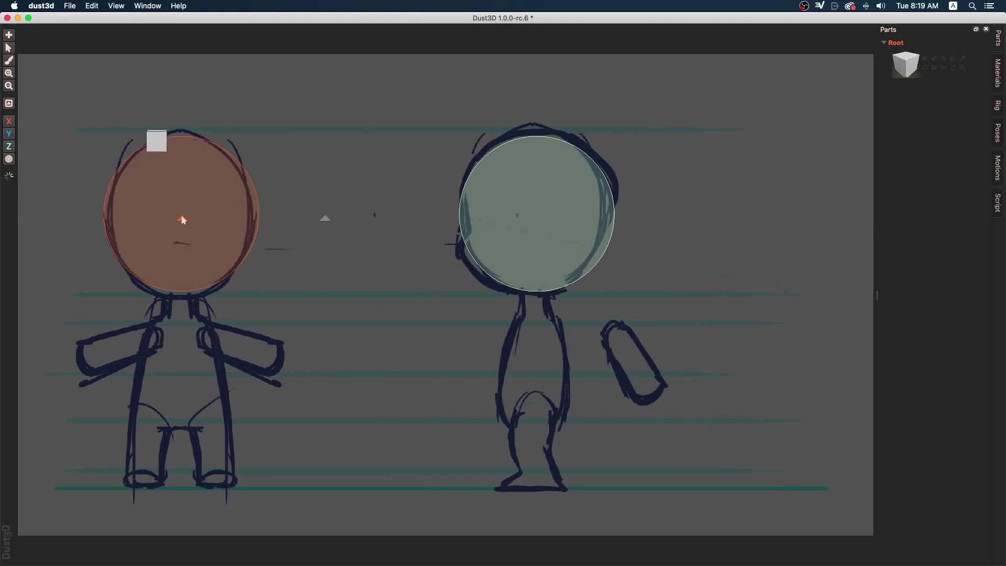
mouse_move(326, 218)
mouse_down()
mouse_move(504, 229)
mouse_move(536, 218)
mouse_up()
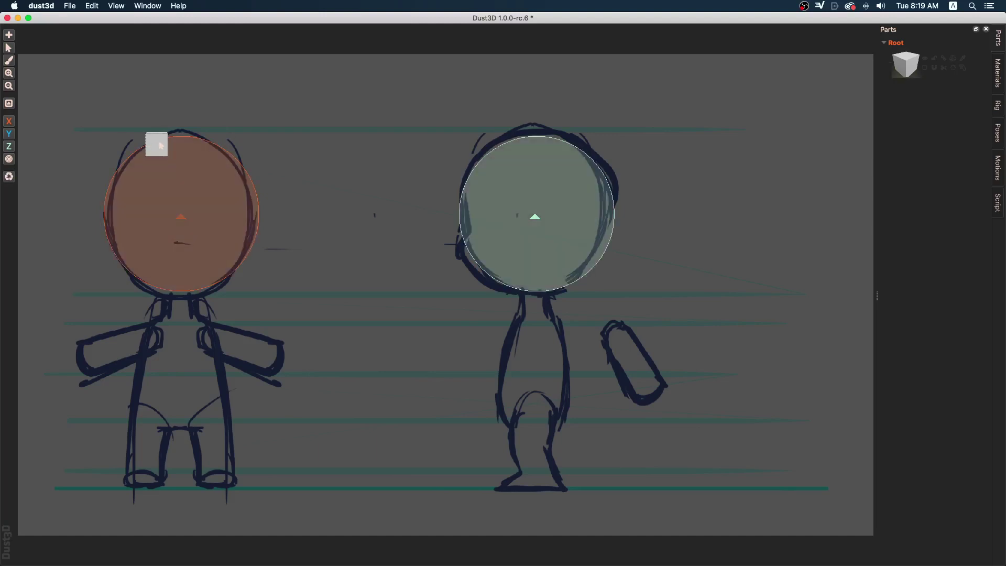
Move the 3D preview into the empty space beside the side-view head and adjust its viewing angle
scroll(161, 146, up, 1)
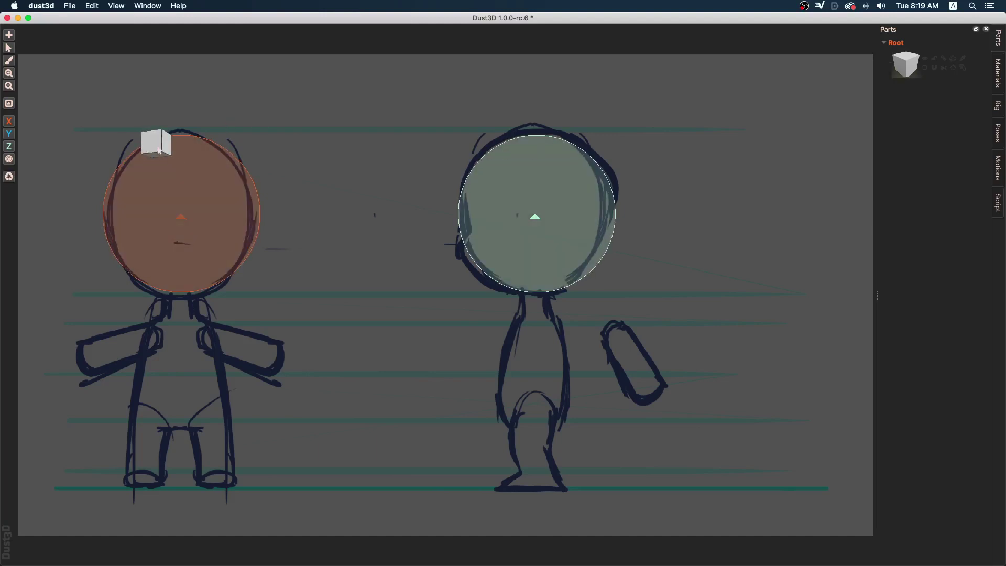
shift+middle_drag(159, 148, 741, 127)
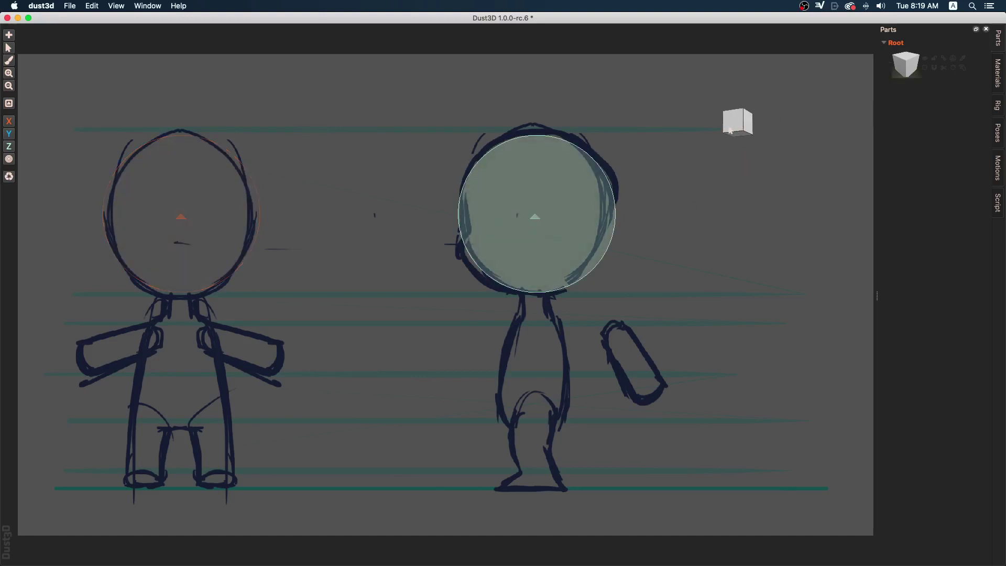
right_click(738, 123)
click(735, 124)
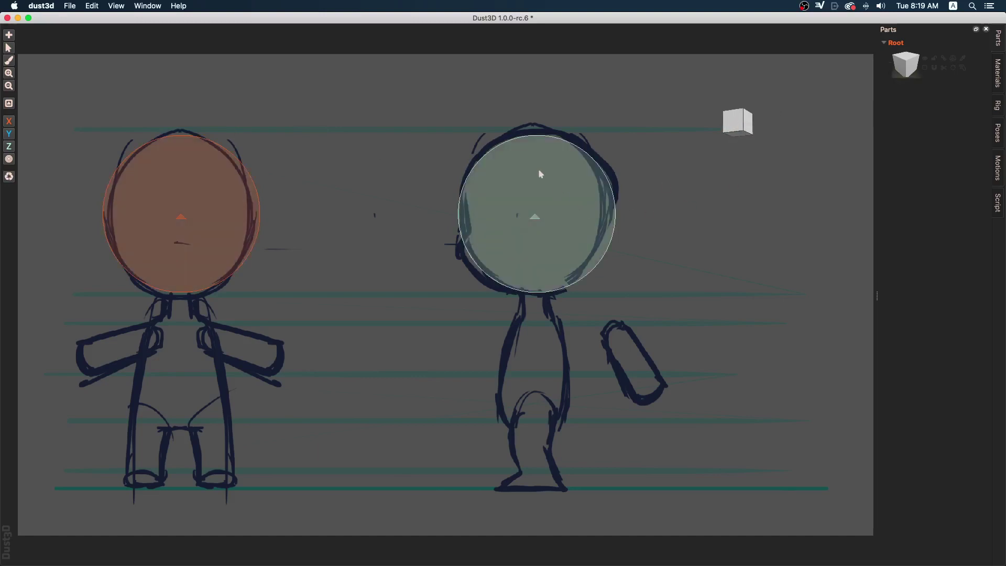
right_click(735, 135)
click(692, 122)
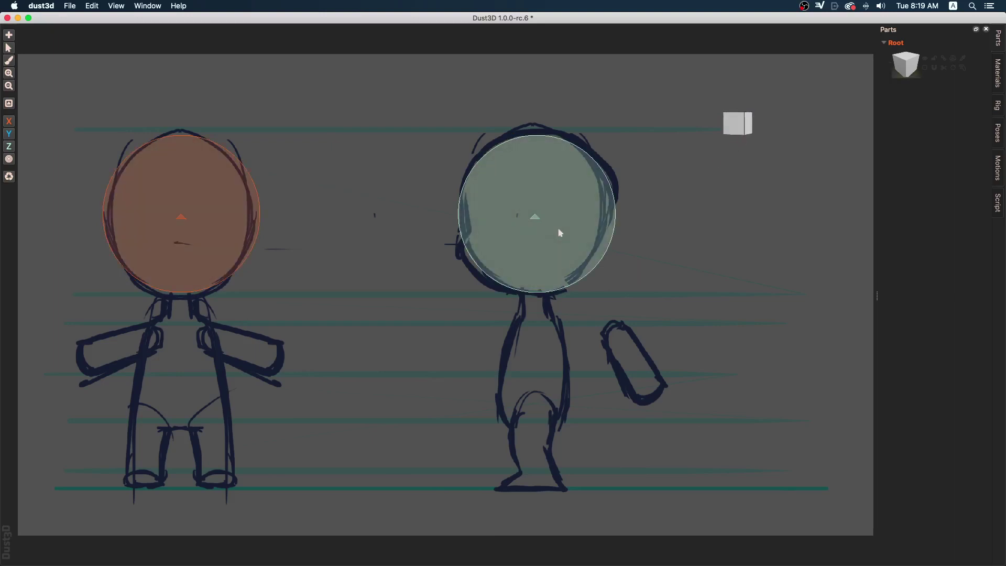
Shift the head node slightly upward, enlarge it a little over the head outlines, and subdivide its mesh
drag(578, 251, 580, 243)
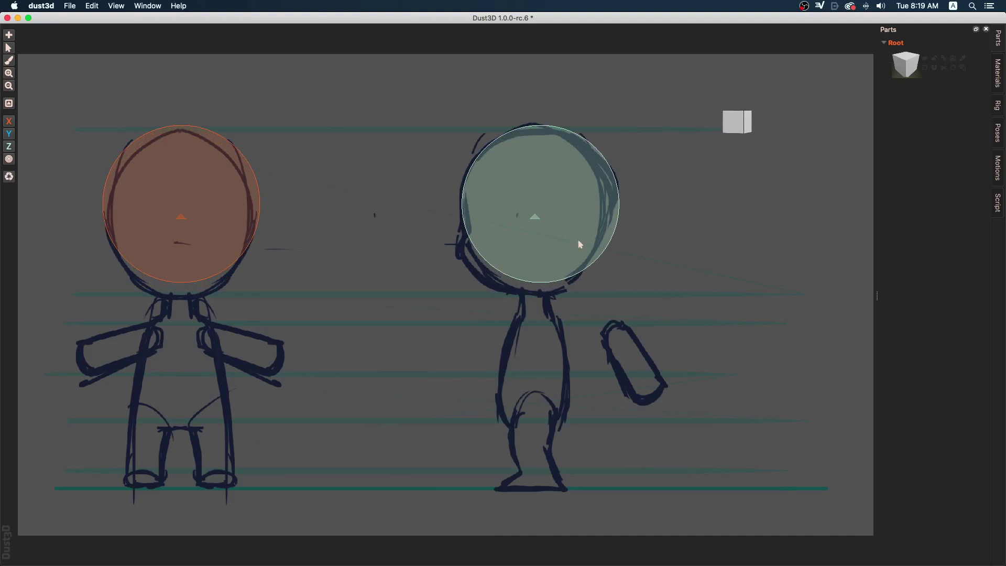
scroll(578, 244, down, 2)
scroll(578, 244, up, 4)
scroll(577, 250, down, 2)
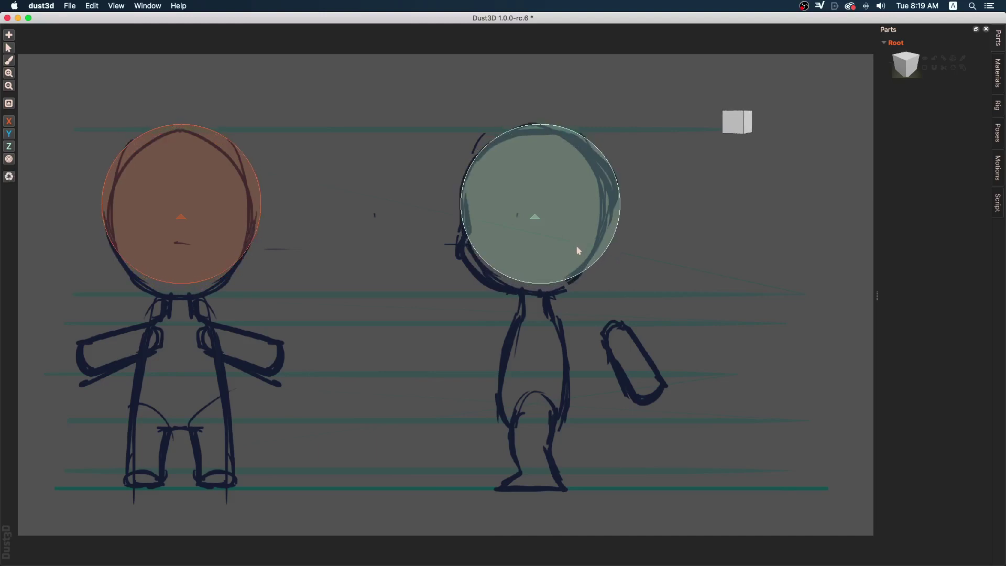
scroll(578, 251, up, 2)
scroll(578, 251, down, 1)
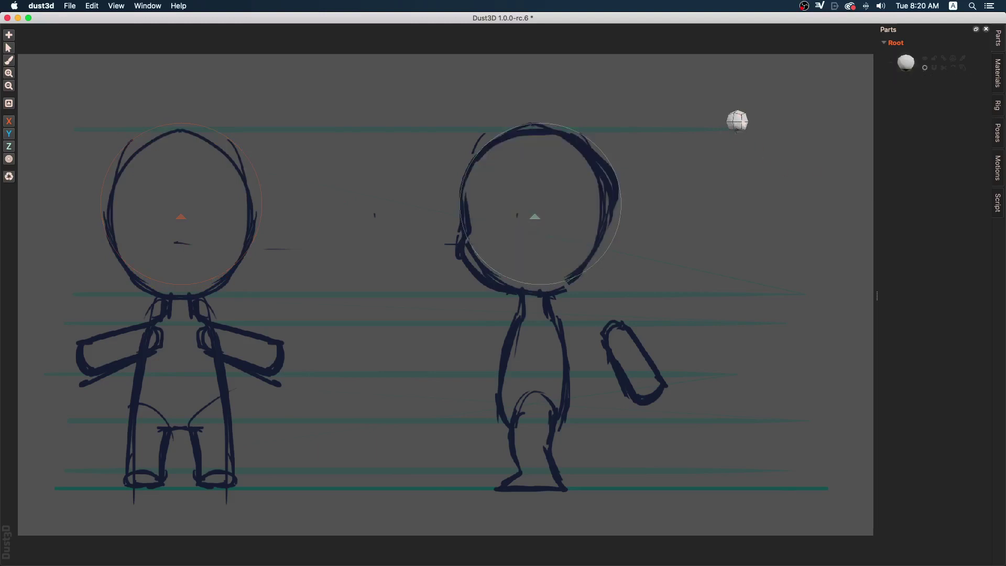
Enlarge the 3D preview of the head and place it clear of the side-view sketch
scroll(744, 127, up, 10)
scroll(744, 127, down, 5)
scroll(744, 127, up, 5)
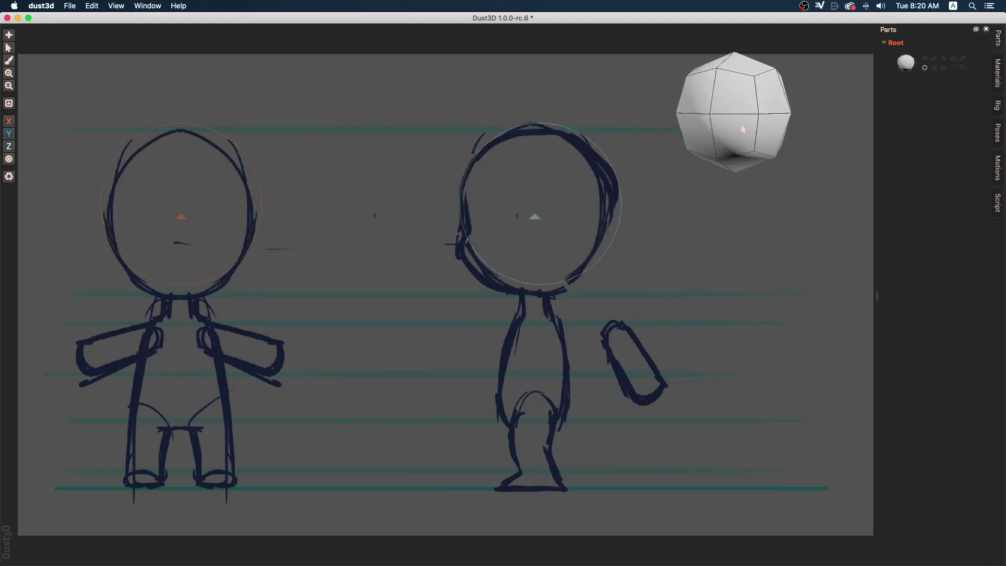
middle_drag(743, 128, 781, 147)
drag(781, 146, 658, 123)
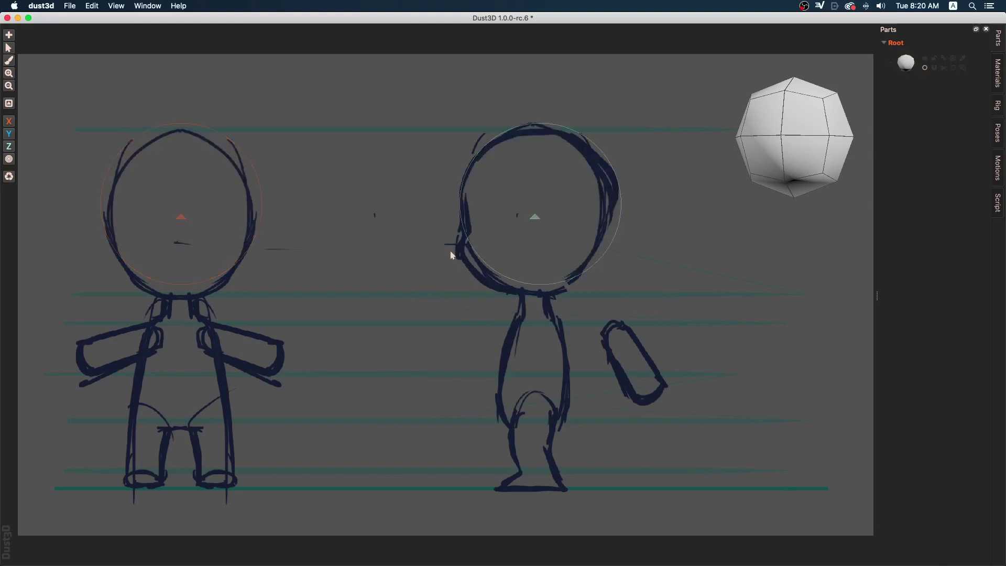
right_click(414, 247)
click(370, 247)
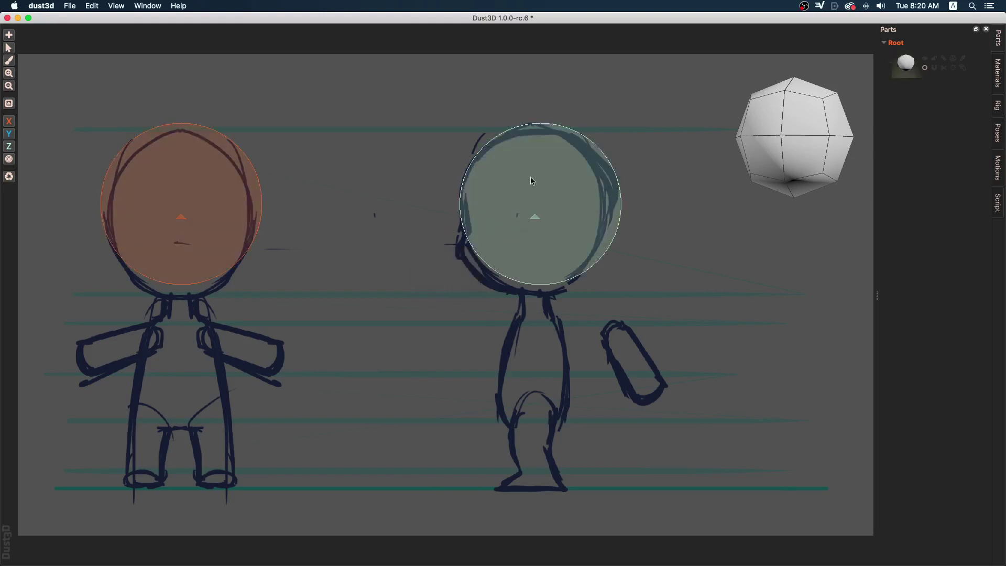
Add a smaller separate node over the lower face in both the front and side views, and subdivide its mesh
right_click(413, 250)
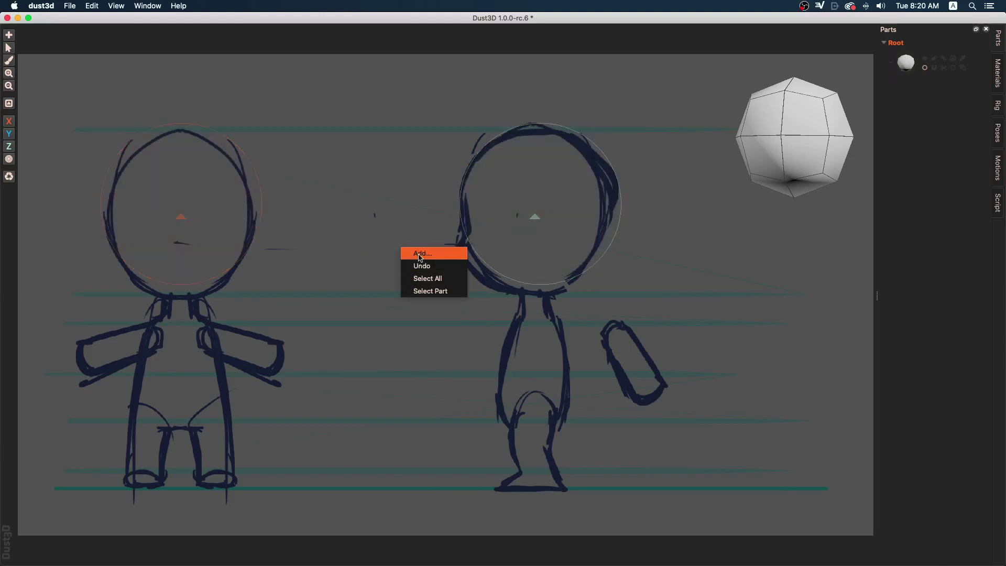
click(420, 254)
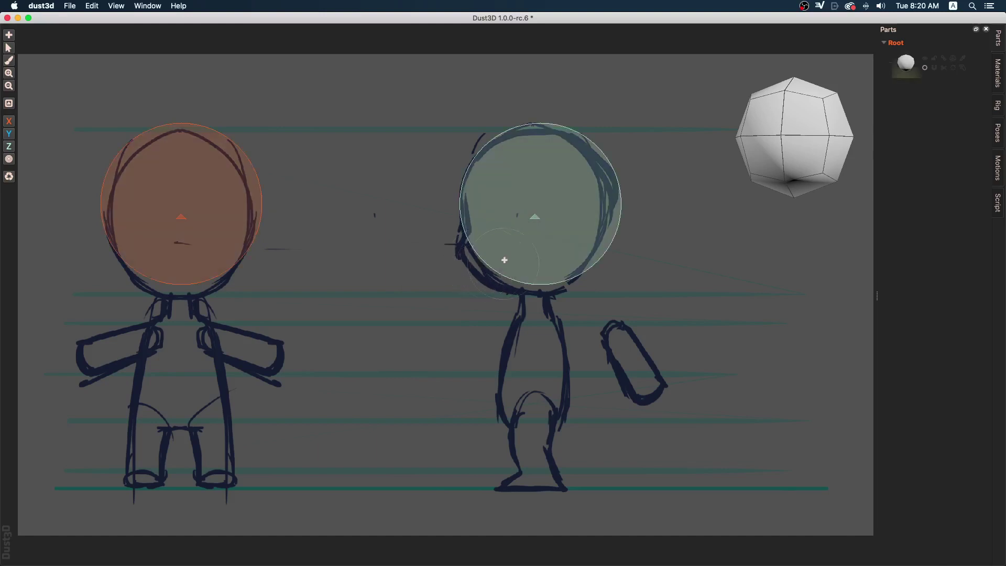
click(417, 266)
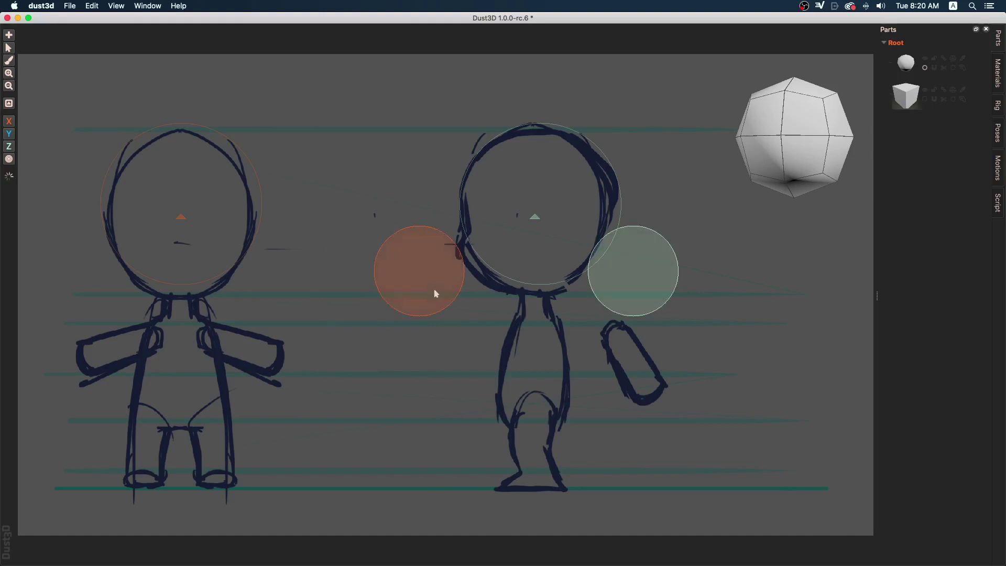
drag(434, 292, 197, 277)
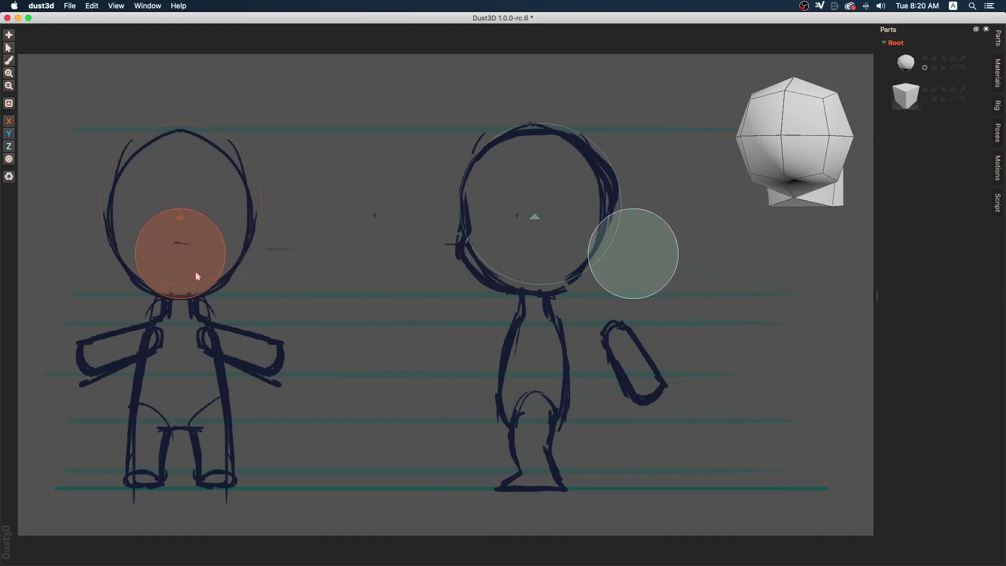
drag(623, 284, 499, 264)
drag(497, 261, 499, 260)
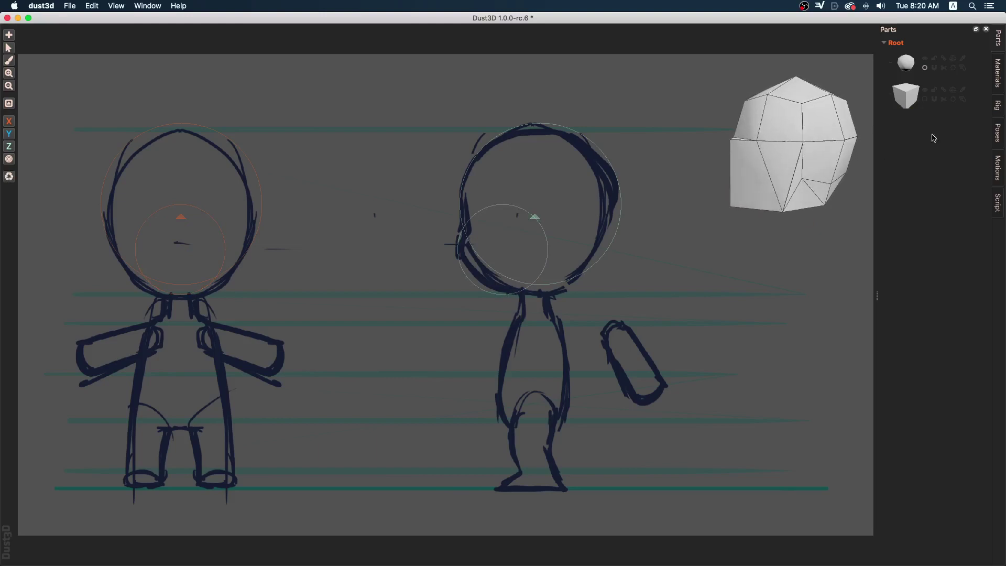
click(925, 103)
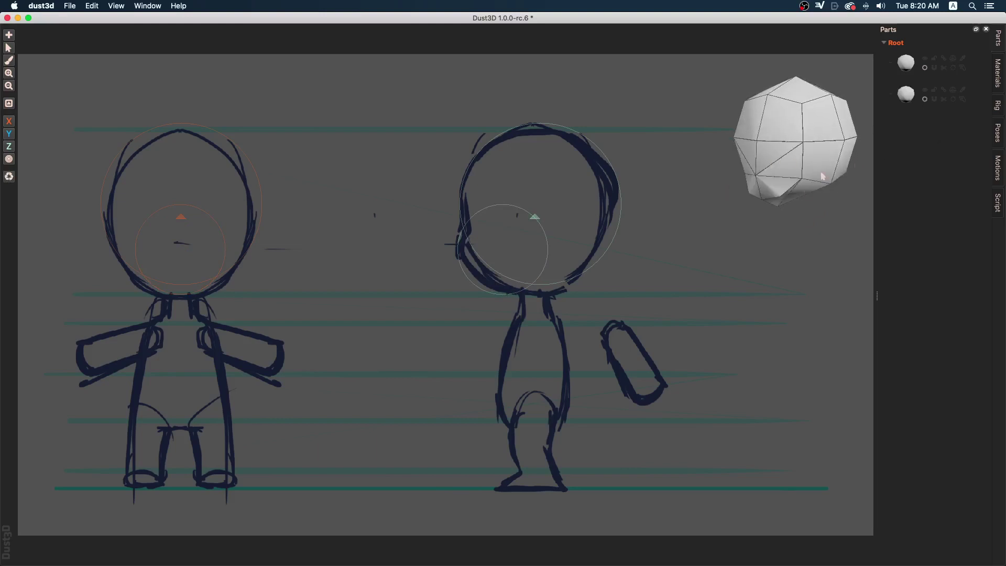
drag(822, 176, 718, 154)
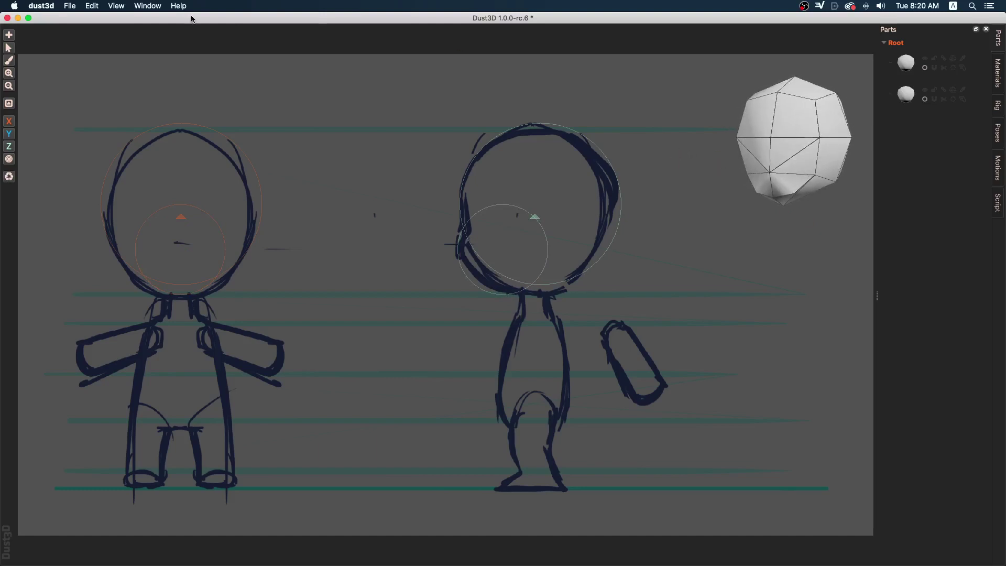
Toggle the 3D preview's wireframe off to examine the head's surface from several angles, and switch it back on
click(146, 6)
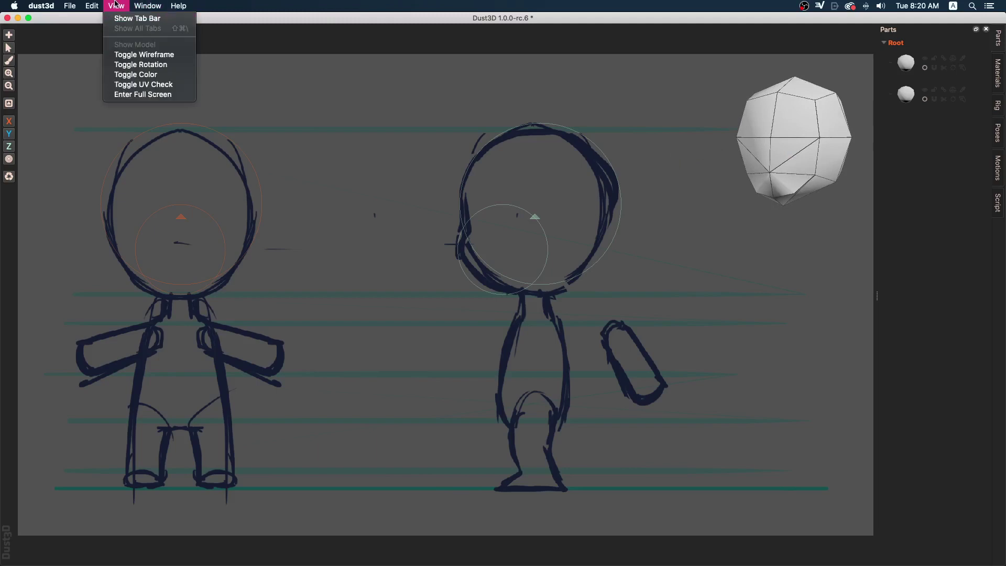
click(121, 55)
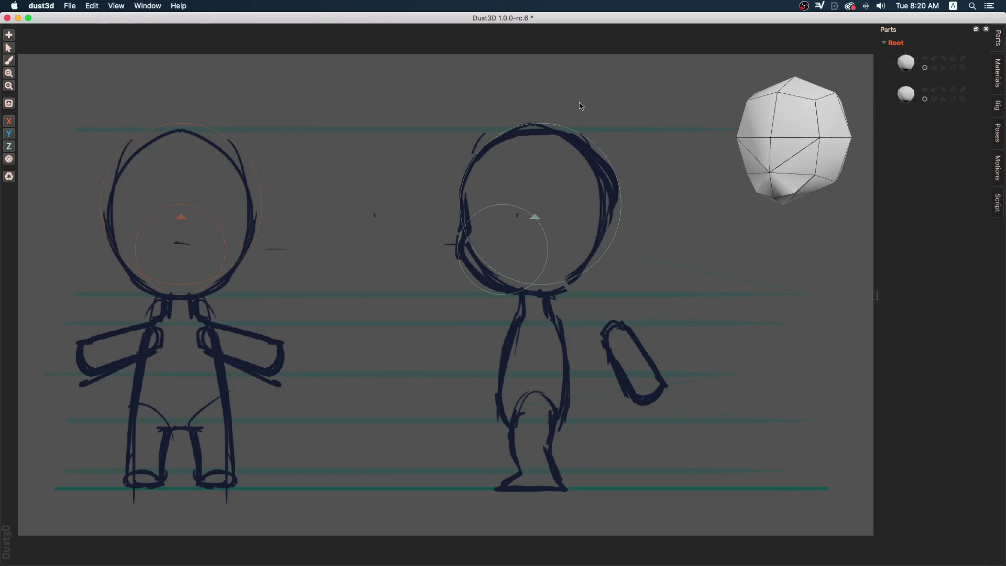
middle_drag(684, 162, 880, 156)
drag(880, 160, 760, 151)
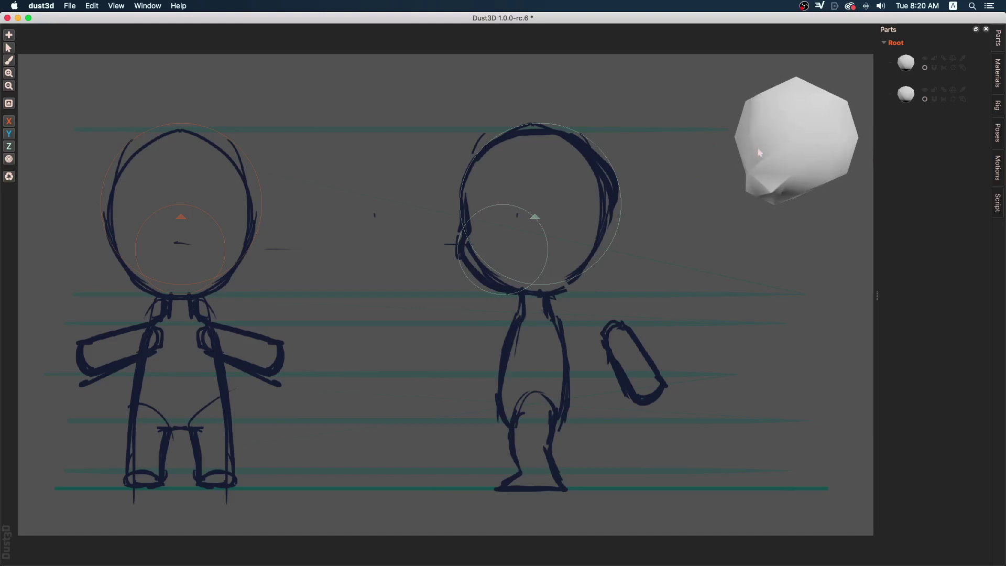
click(148, 6)
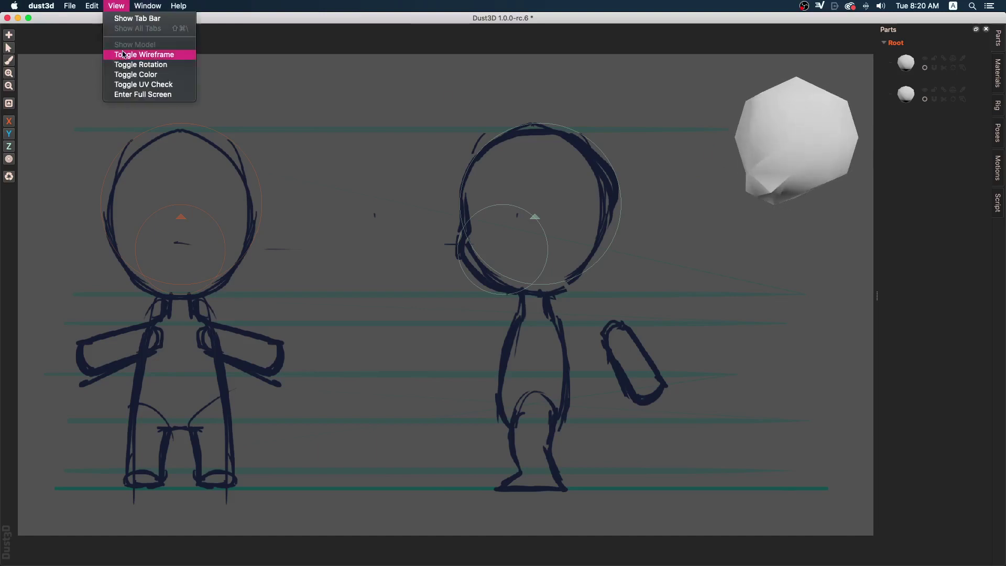
click(123, 55)
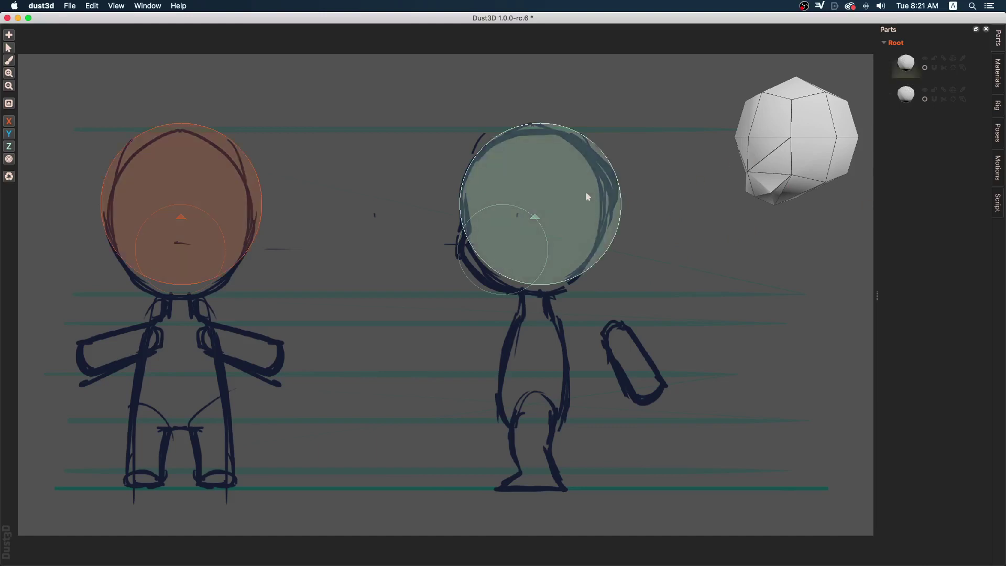
middle_drag(782, 170, 789, 195)
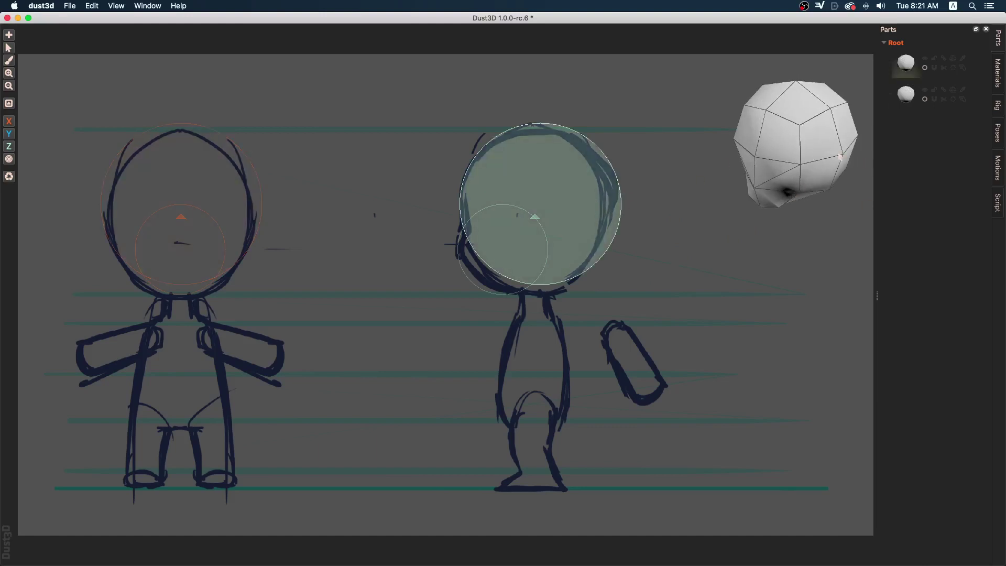
Set the main head part's deformation to thickness 1.02 and width 1.12, and check its shape in the 3D preview
click(907, 74)
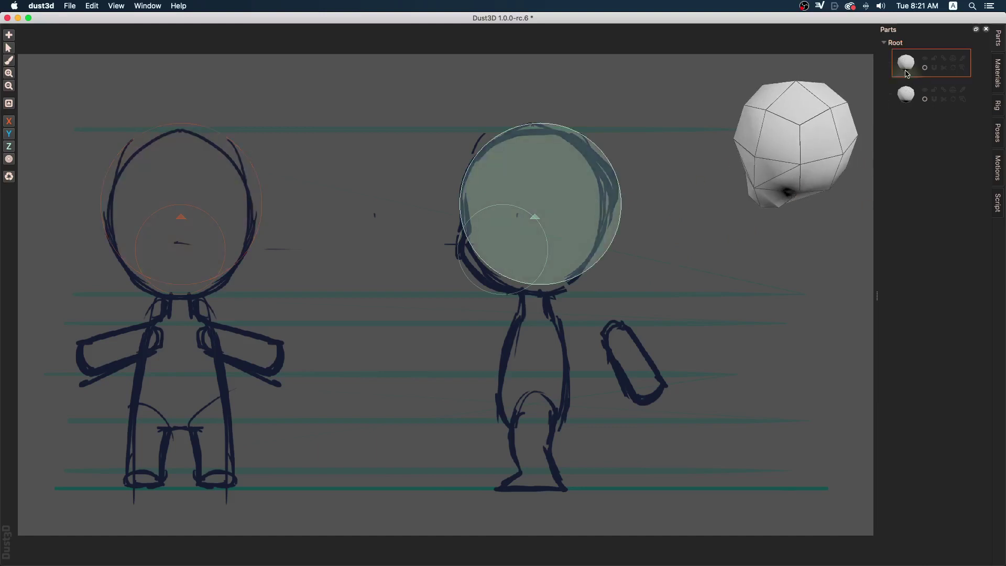
click(961, 60)
click(963, 55)
click(966, 72)
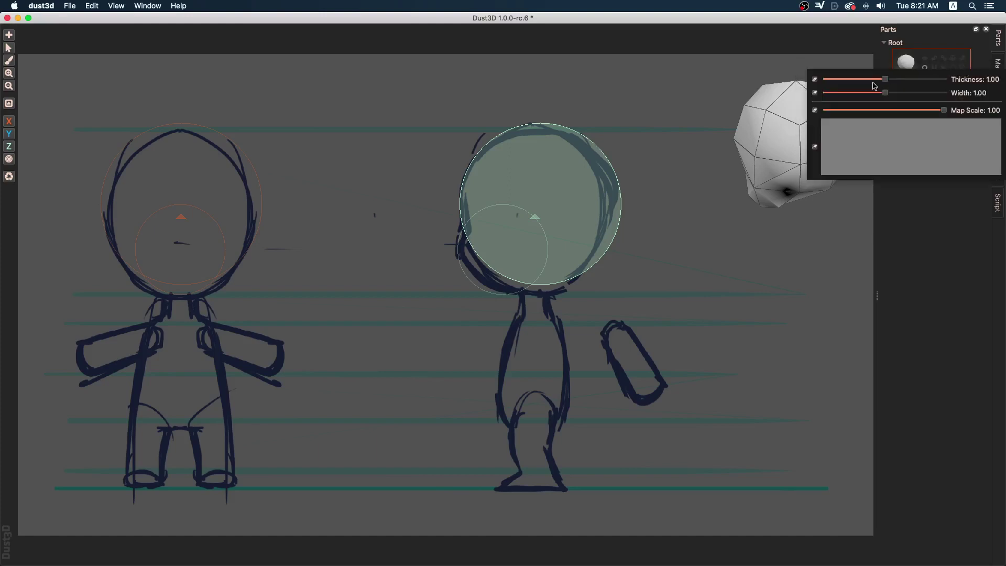
drag(888, 82, 893, 95)
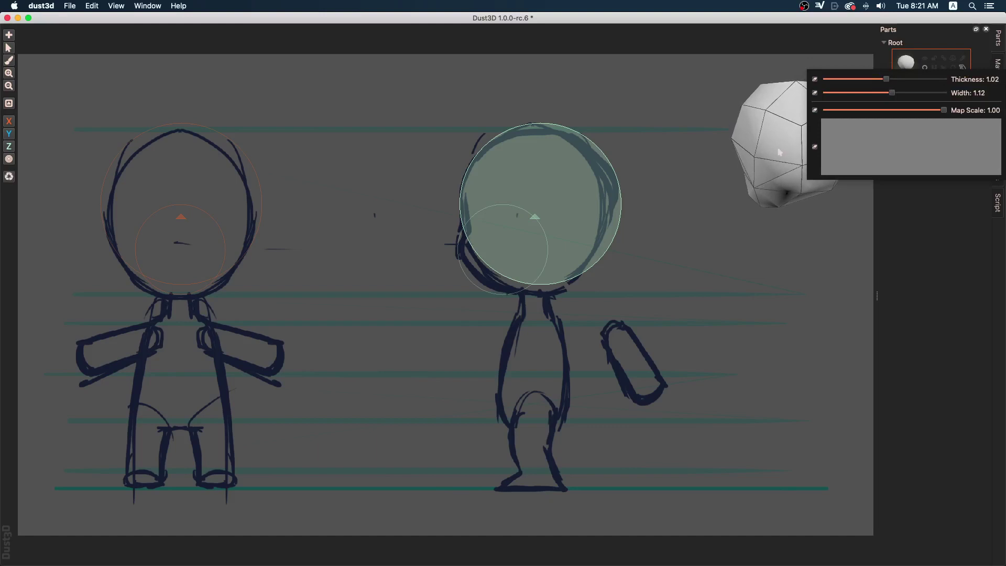
mouse_move(778, 151)
middle_down()
mouse_move(818, 141)
mouse_move(791, 143)
middle_up()
scroll(819, 140, up, 1)
middle_drag(685, 222, 755, 203)
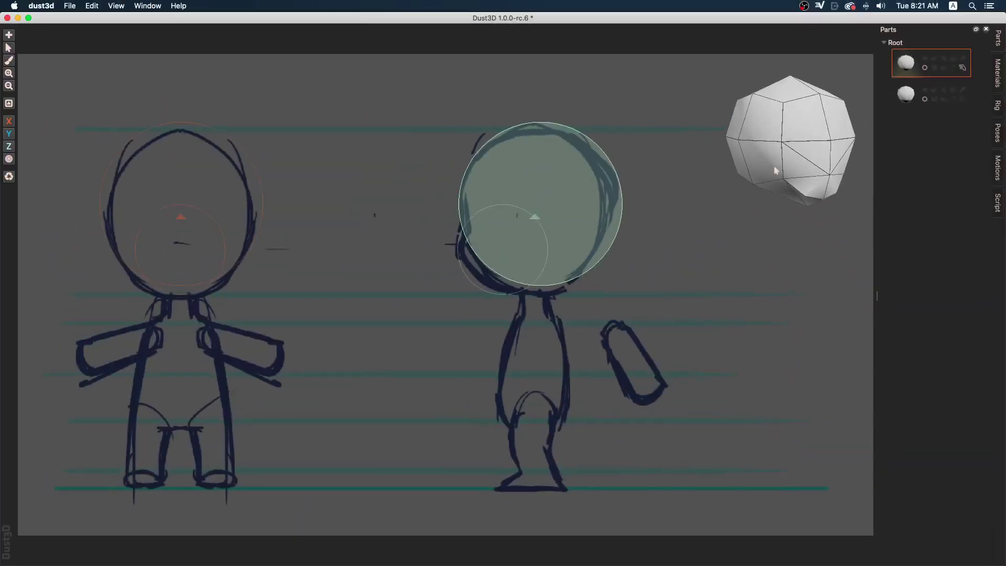
Narrow the main head part by reducing its width deformation, and place the 3D preview in the empty space beside the side-view head
right_click(693, 256)
click(680, 244)
middle_drag(790, 152, 352, 228)
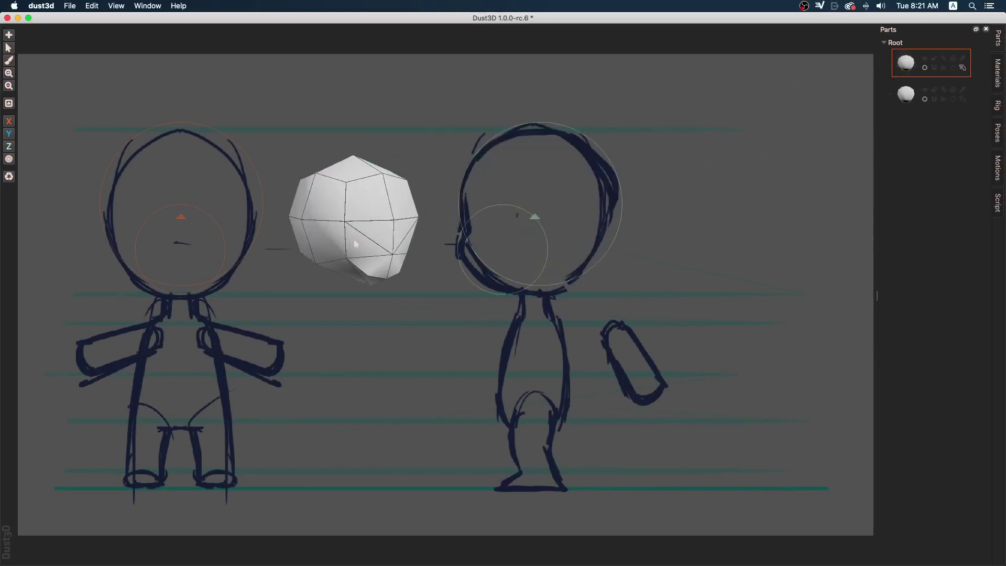
mouse_move(539, 257)
mouse_down()
mouse_move(553, 270)
mouse_move(541, 257)
mouse_up()
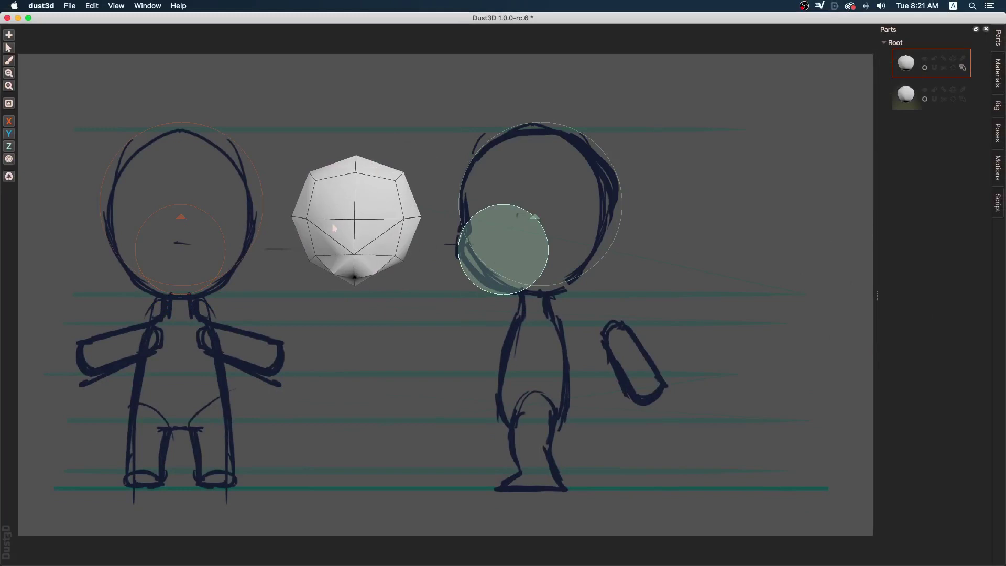
click(962, 68)
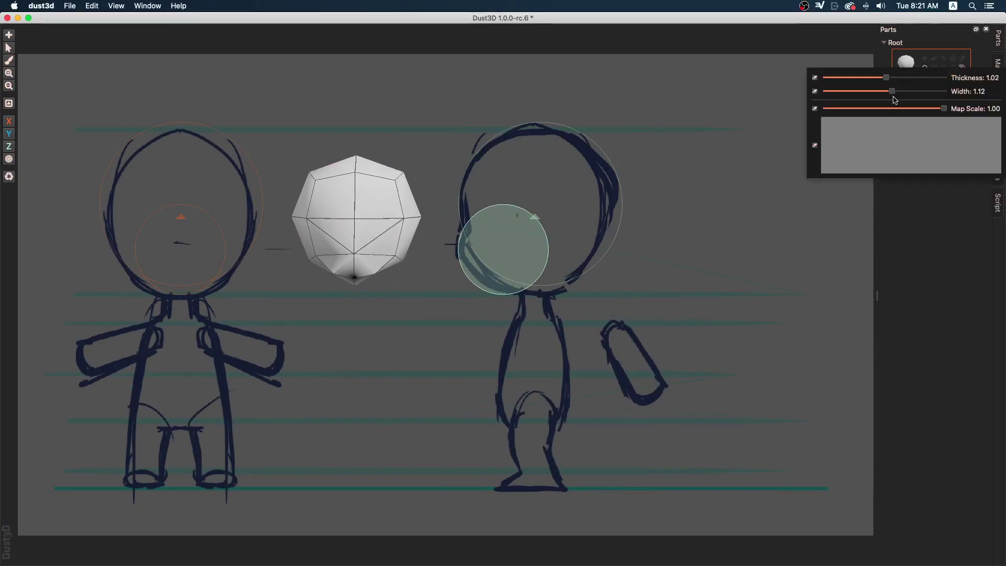
mouse_move(890, 93)
mouse_down()
mouse_move(874, 93)
mouse_move(879, 81)
mouse_move(910, 84)
mouse_move(876, 81)
mouse_up()
middle_drag(354, 211, 269, 223)
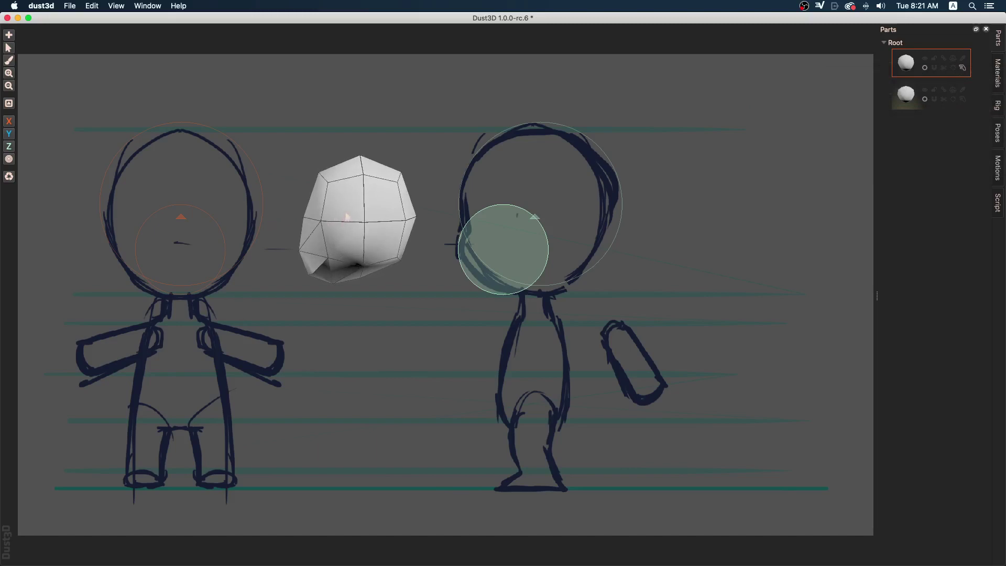
drag(345, 216, 760, 212)
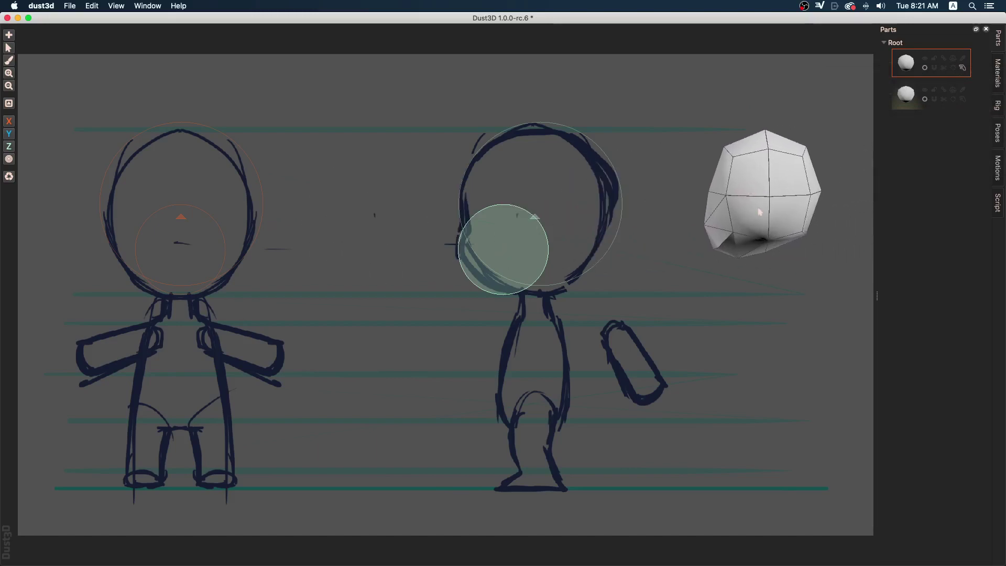
mouse_move(764, 210)
middle_down()
mouse_move(789, 207)
mouse_move(781, 205)
middle_up()
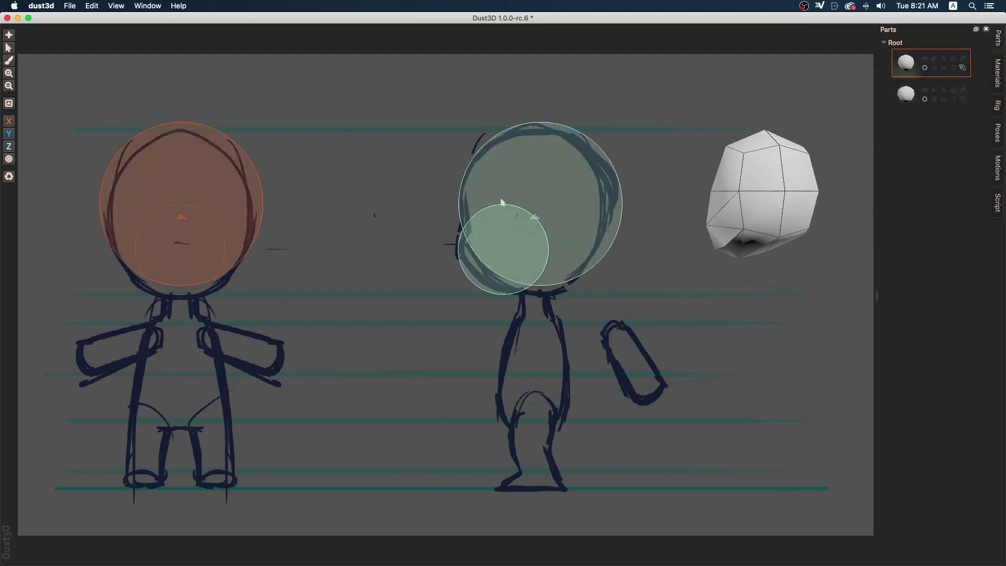
click(9, 35)
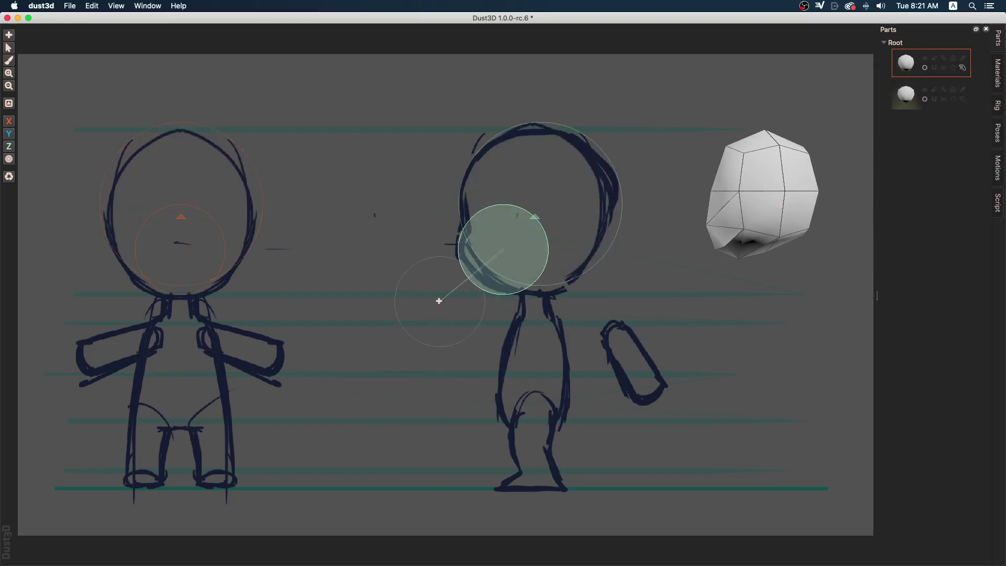
key(Escape)
click(9, 35)
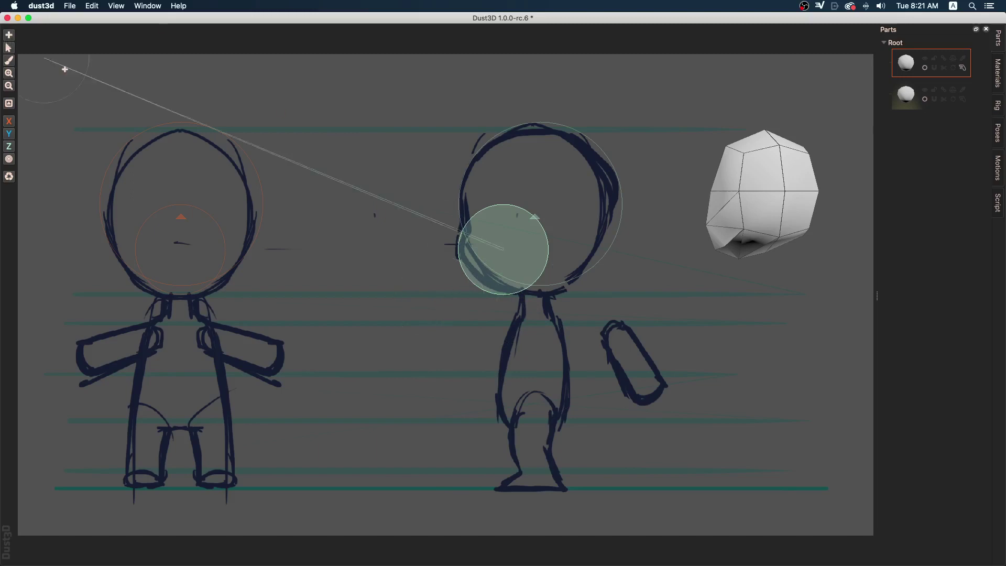
right_click(536, 326)
click(539, 317)
Build a separate body part in the front view from five connected nodes running down the neck, chest and belly to the crotch, sized to the outline
right_click(532, 312)
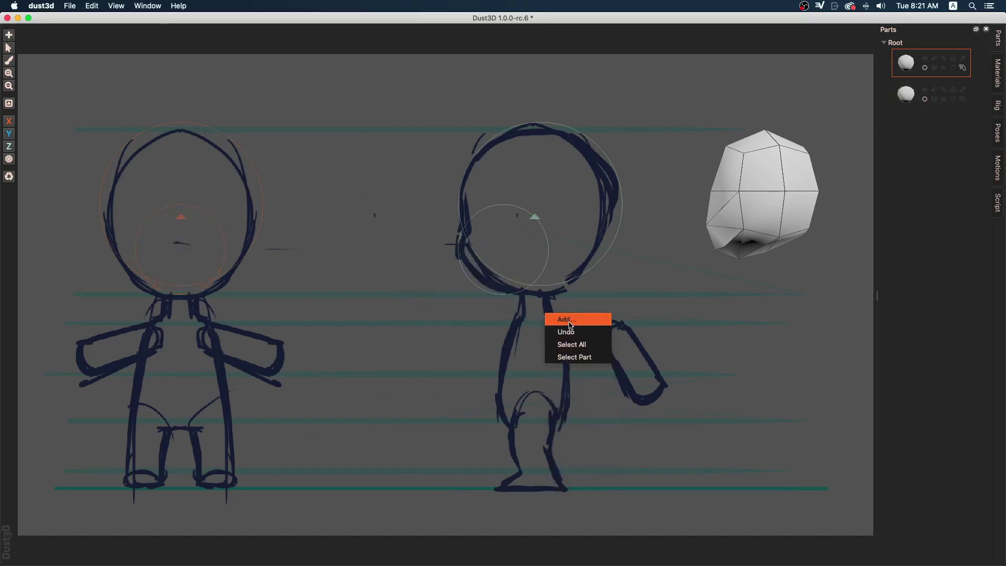
click(563, 317)
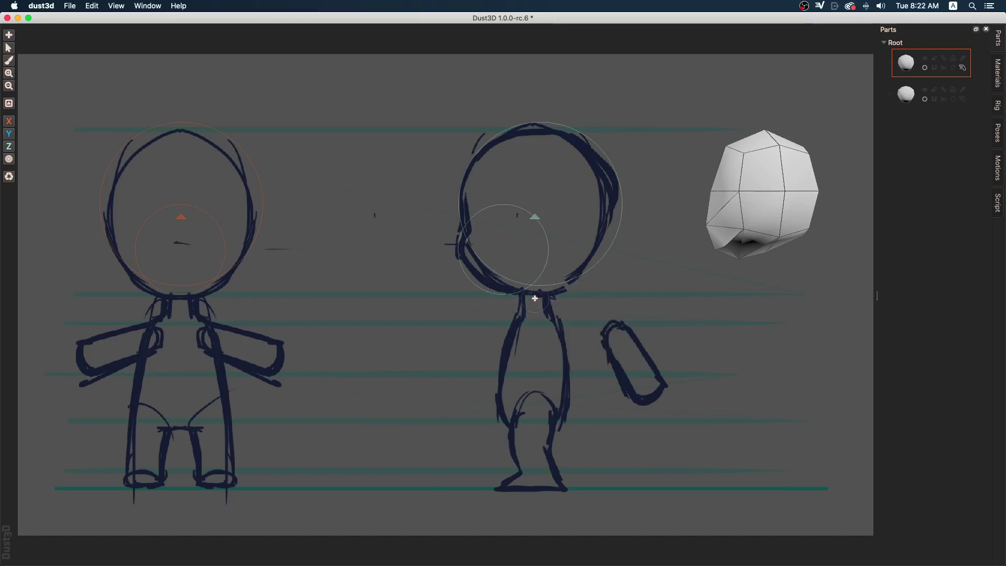
click(179, 298)
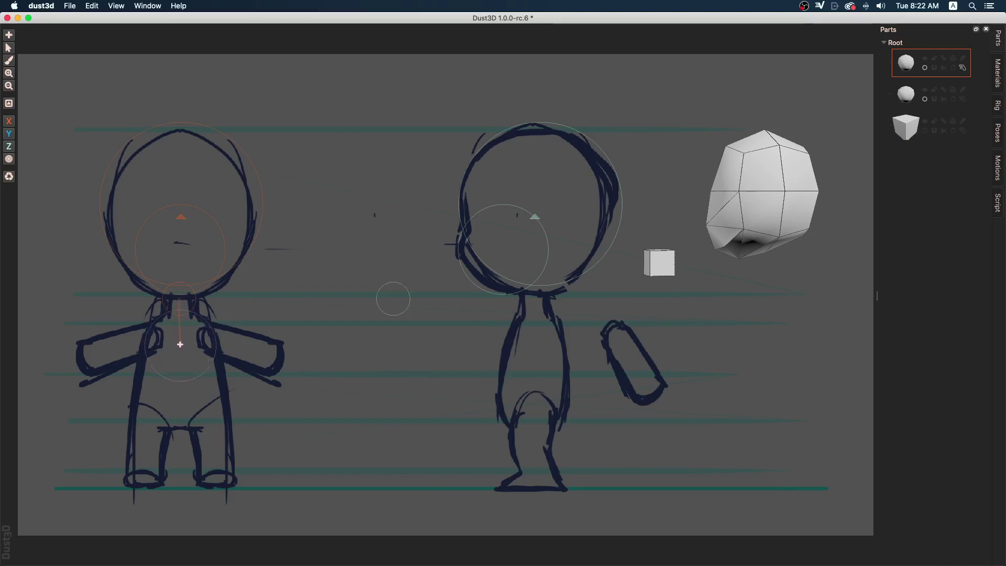
click(178, 317)
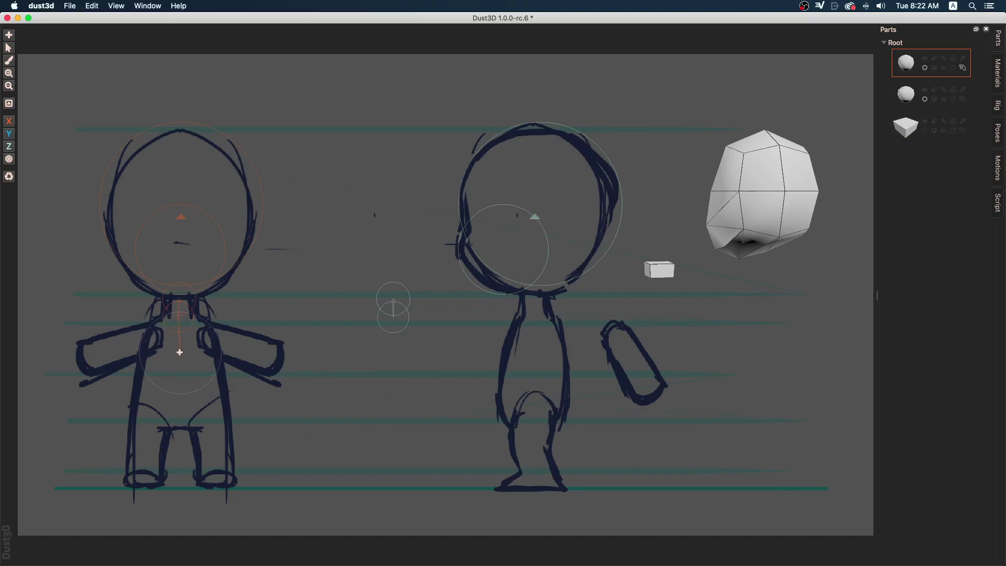
click(180, 352)
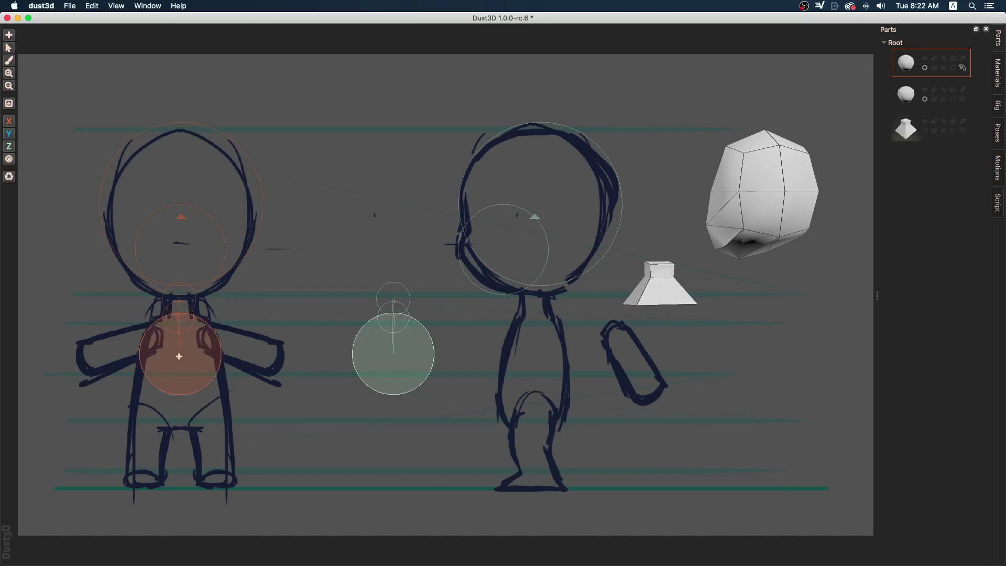
click(179, 386)
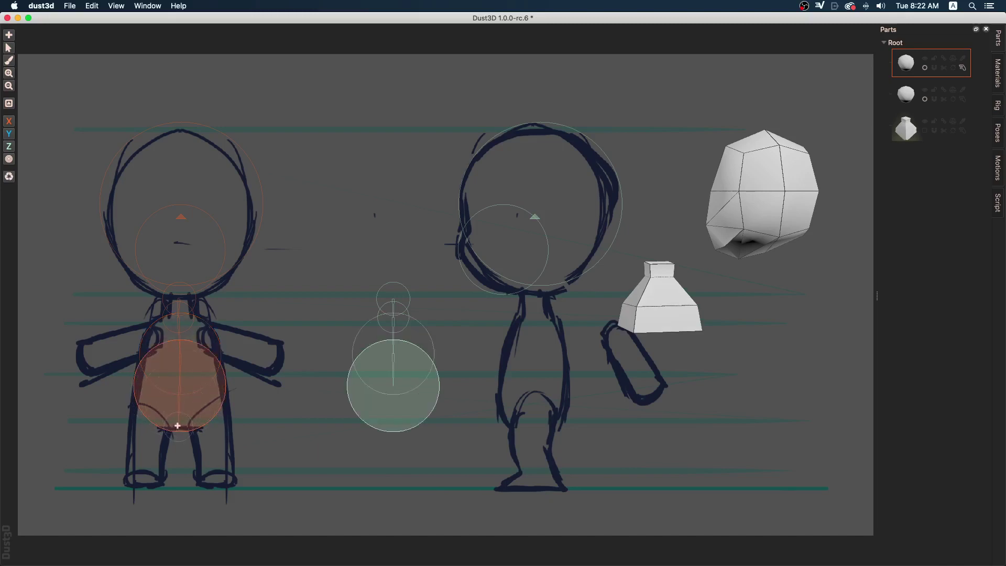
click(178, 426)
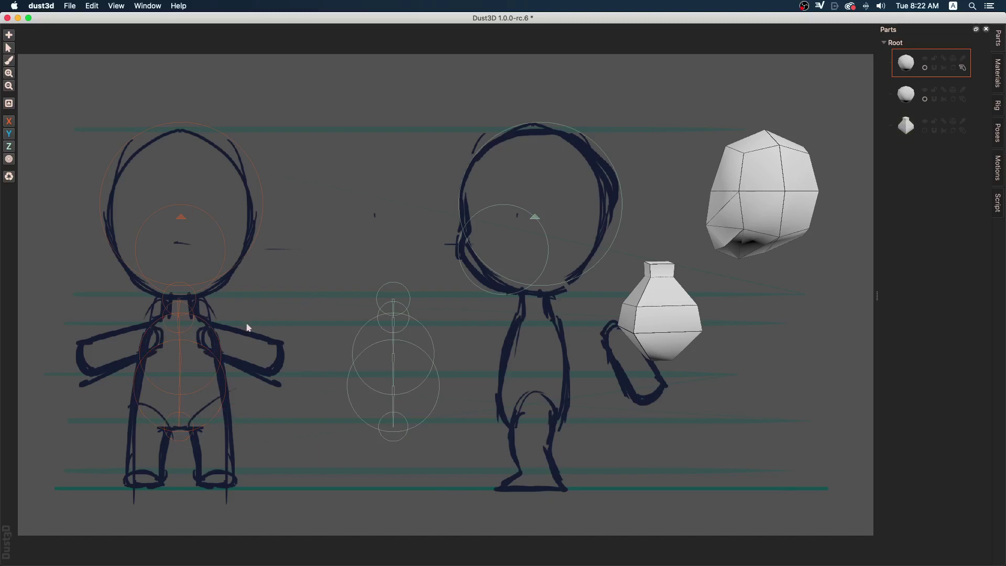
Select the front-view body nodes and the body part, and view the part's options
drag(259, 303, 105, 476)
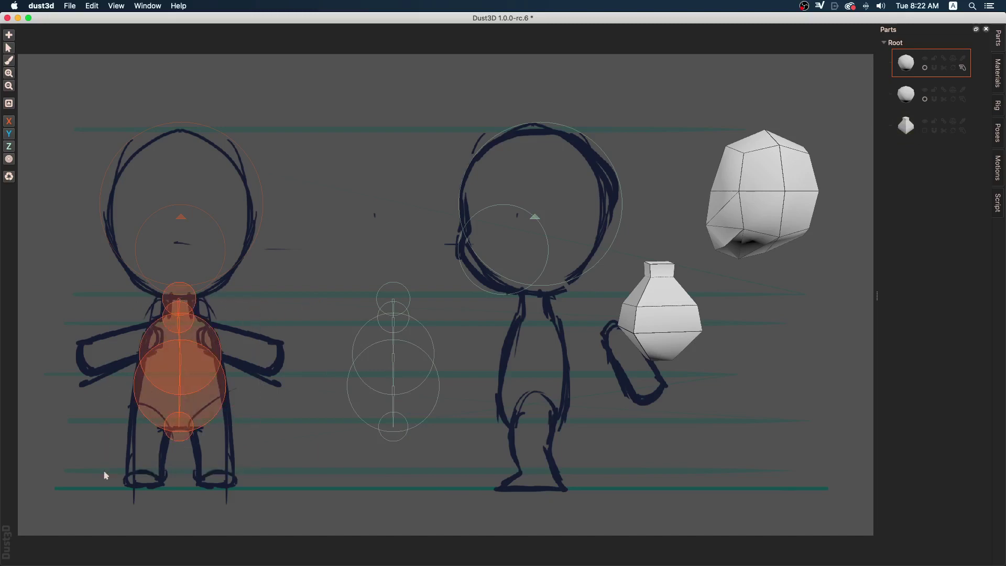
click(906, 127)
right_click(908, 129)
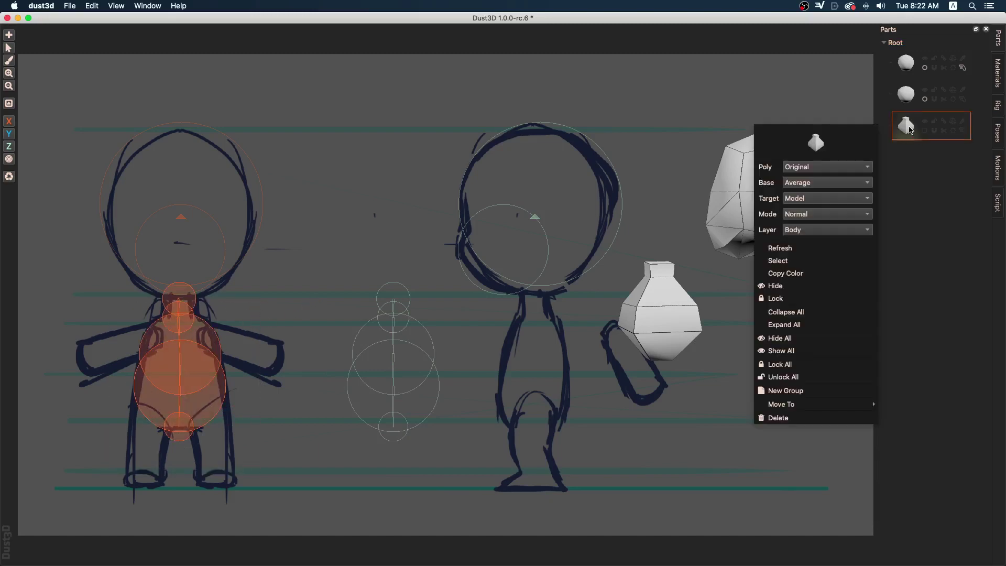
click(386, 231)
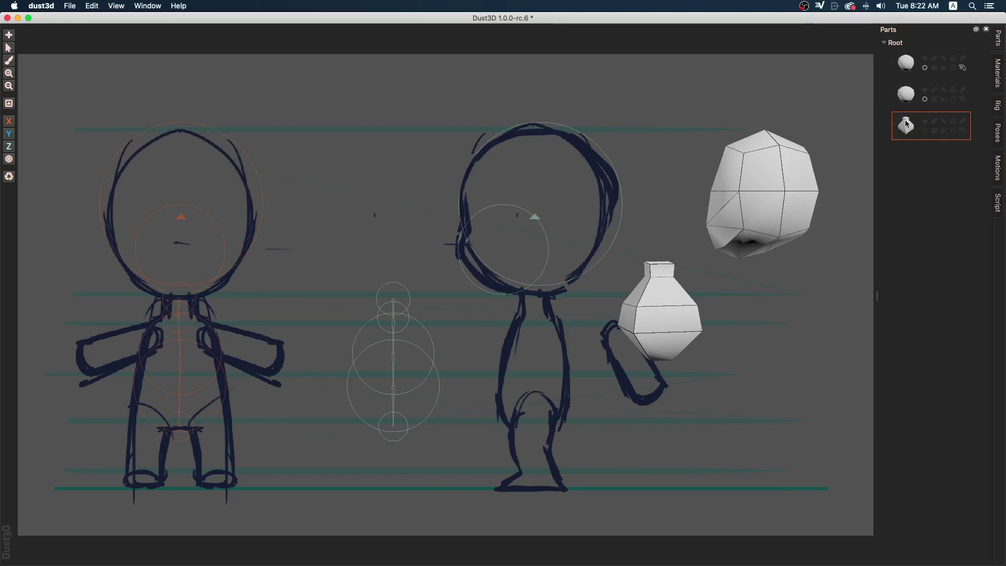
Try aligning all of the body part's nodes to their local center, and undo the alignment
right_click(906, 125)
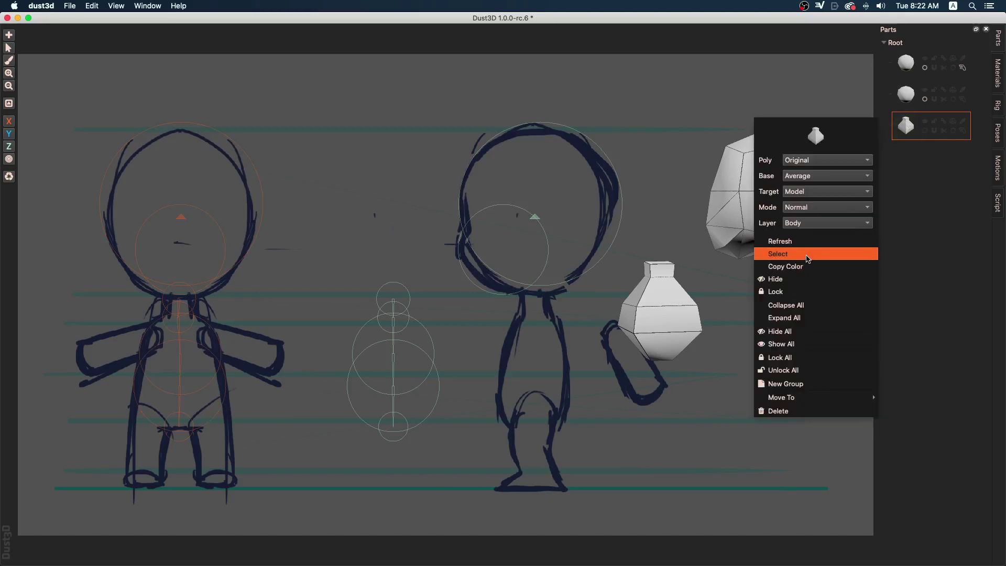
click(807, 259)
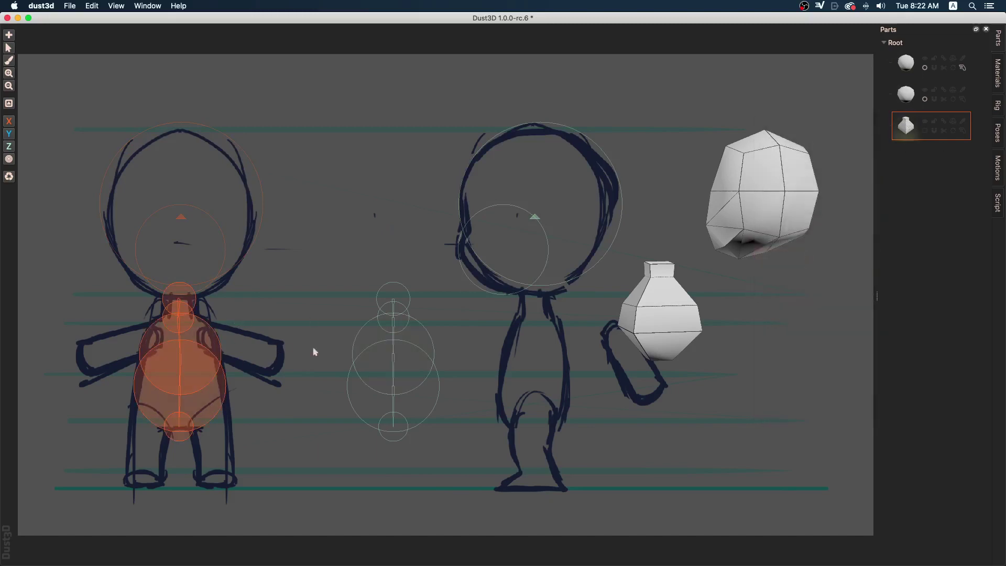
right_click(200, 361)
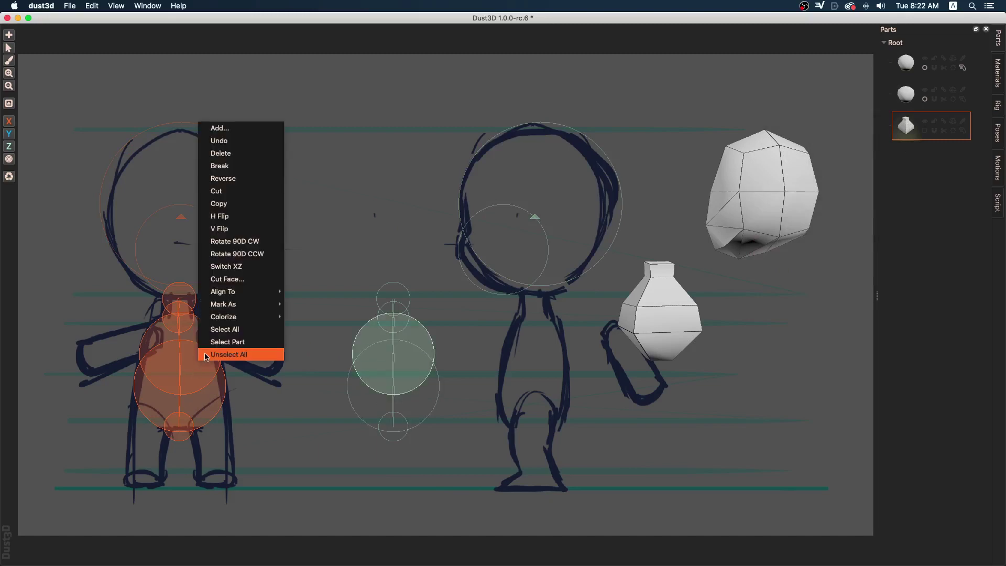
mouse_move(239, 293)
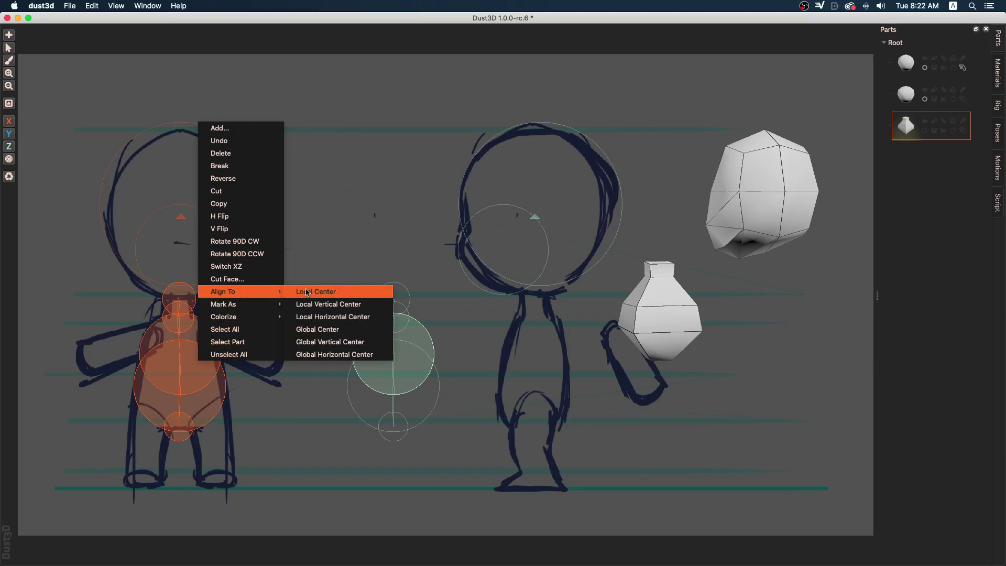
click(308, 292)
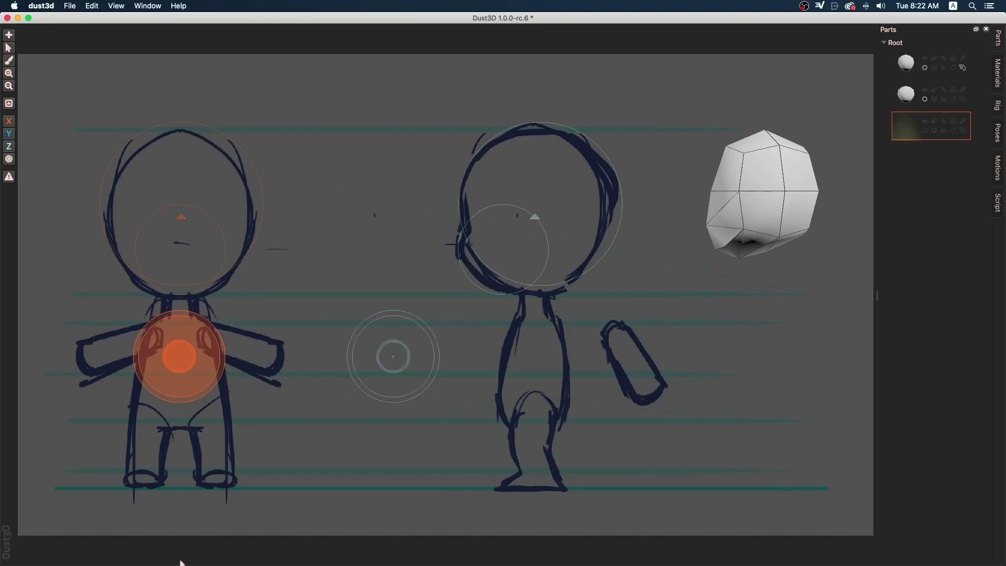
key(super+z)
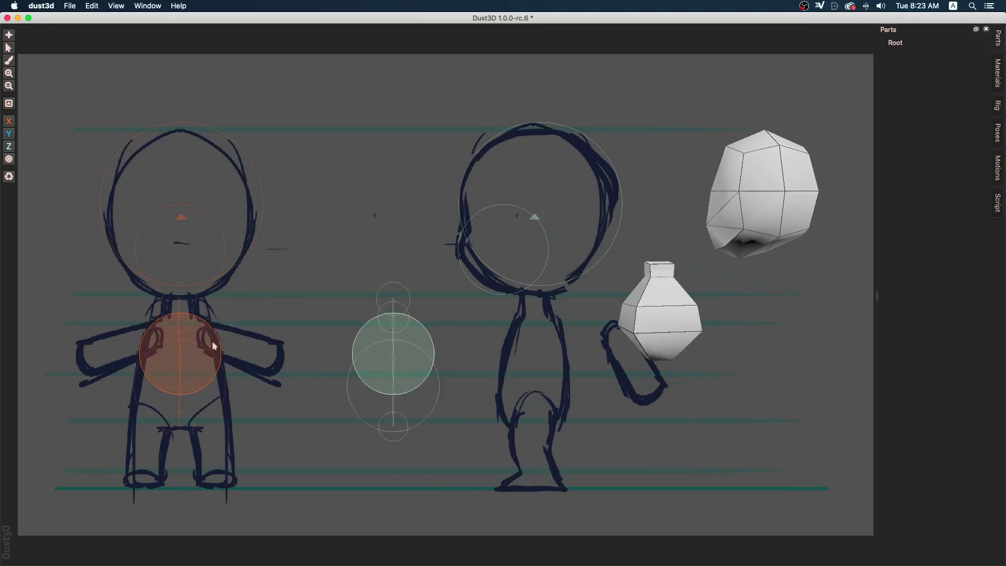
Select all of the body part's front-view nodes and align them to their local horizontal center
drag(250, 298, 215, 343)
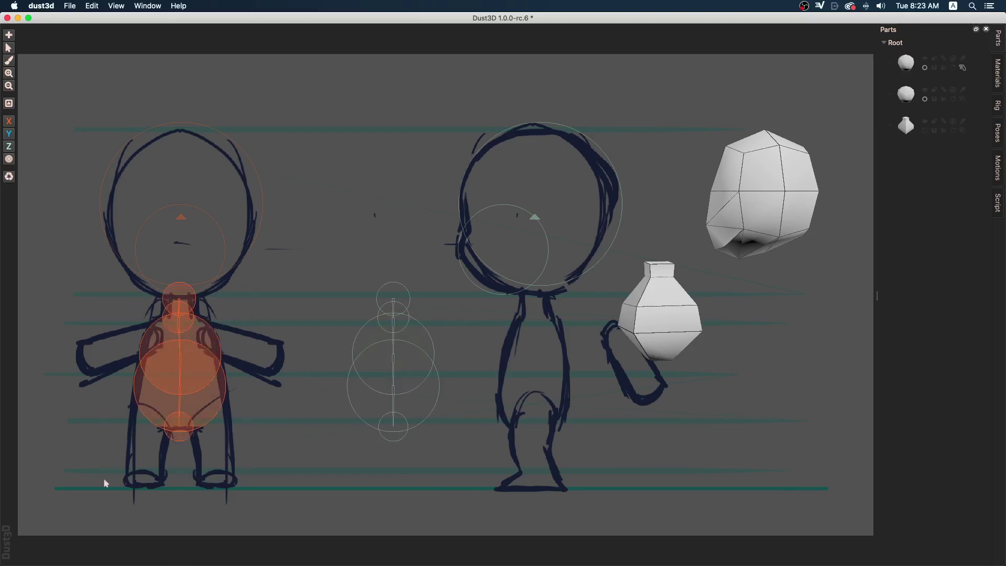
right_click(195, 74)
mouse_move(261, 284)
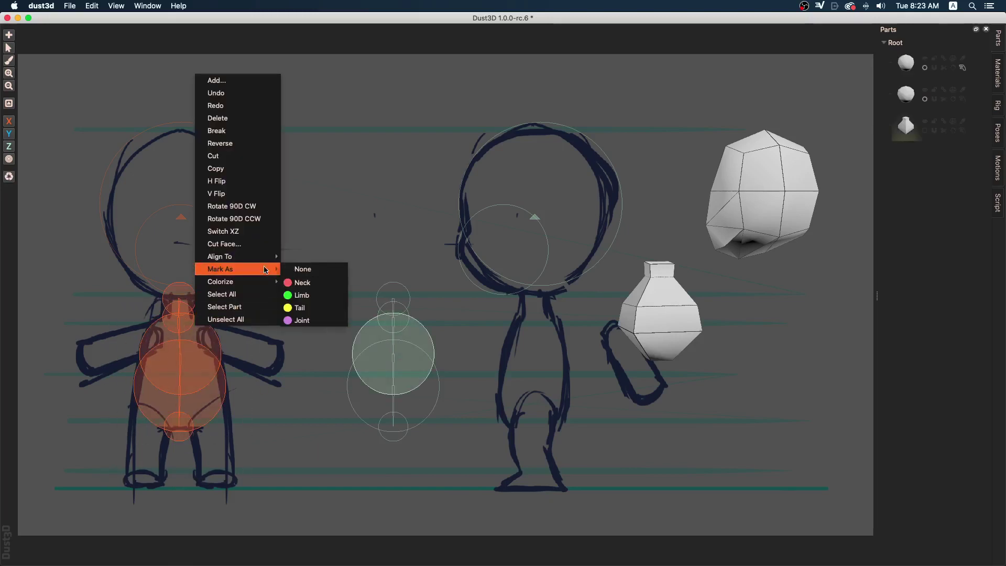
mouse_move(266, 257)
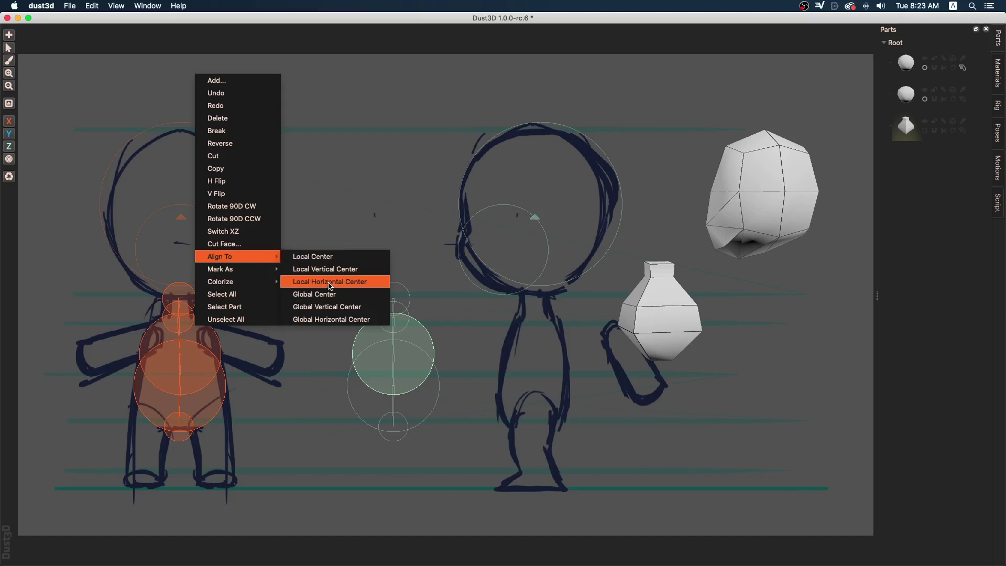
click(330, 282)
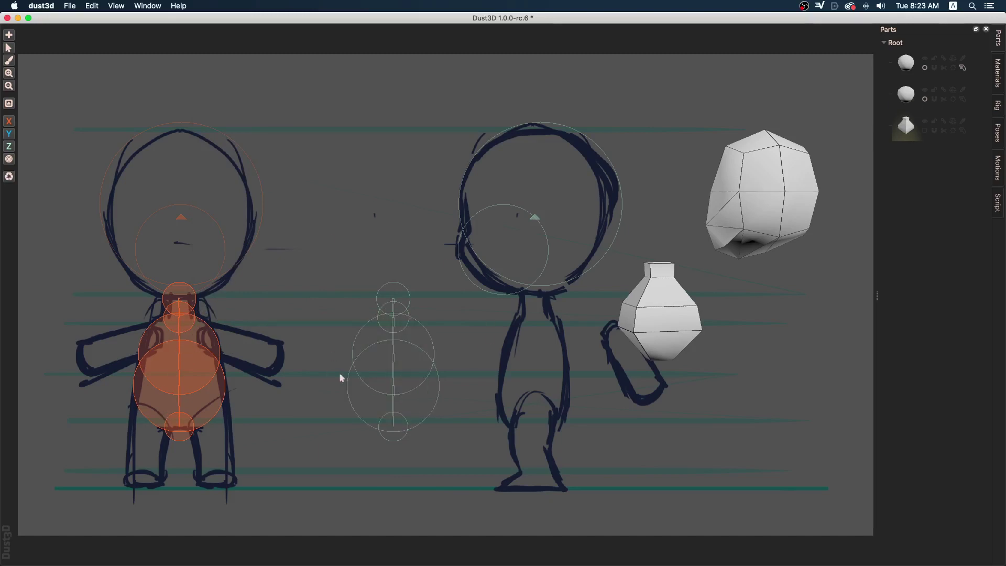
Move all of the body part's side-view nodes onto the side-view neck and torso sketch
drag(332, 266, 438, 471)
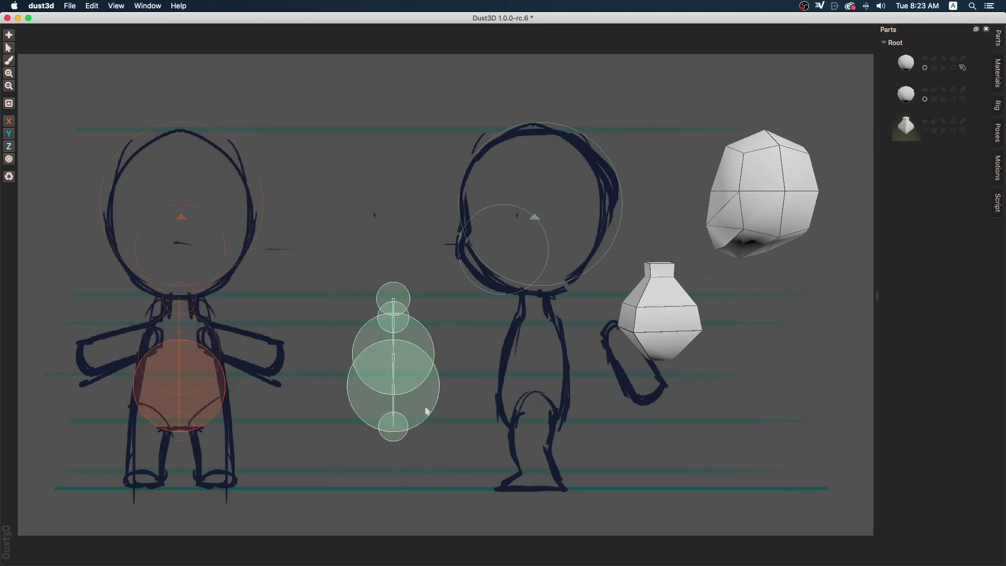
mouse_move(435, 412)
mouse_down()
mouse_move(521, 419)
mouse_move(564, 411)
mouse_move(573, 398)
mouse_move(570, 408)
mouse_up()
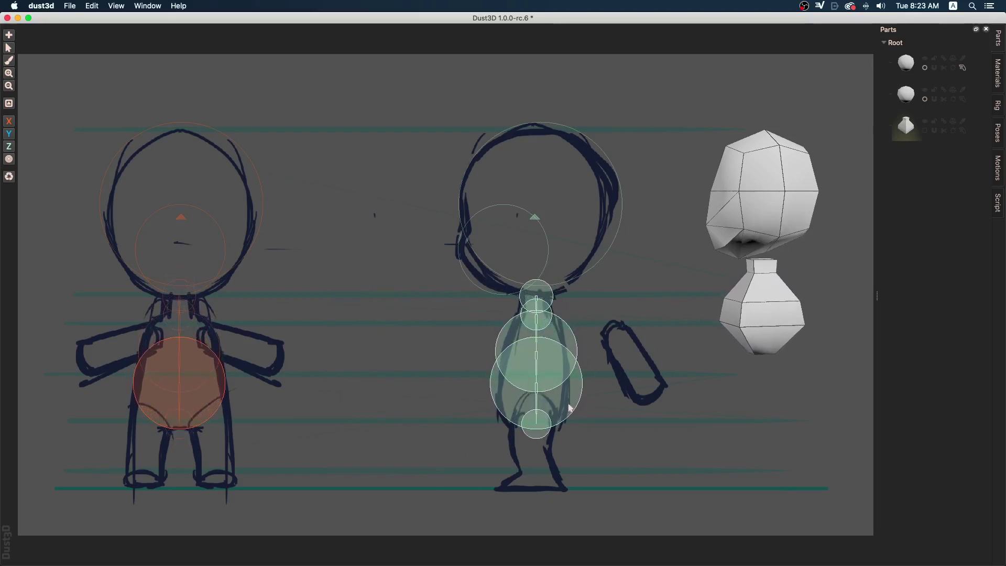
click(602, 407)
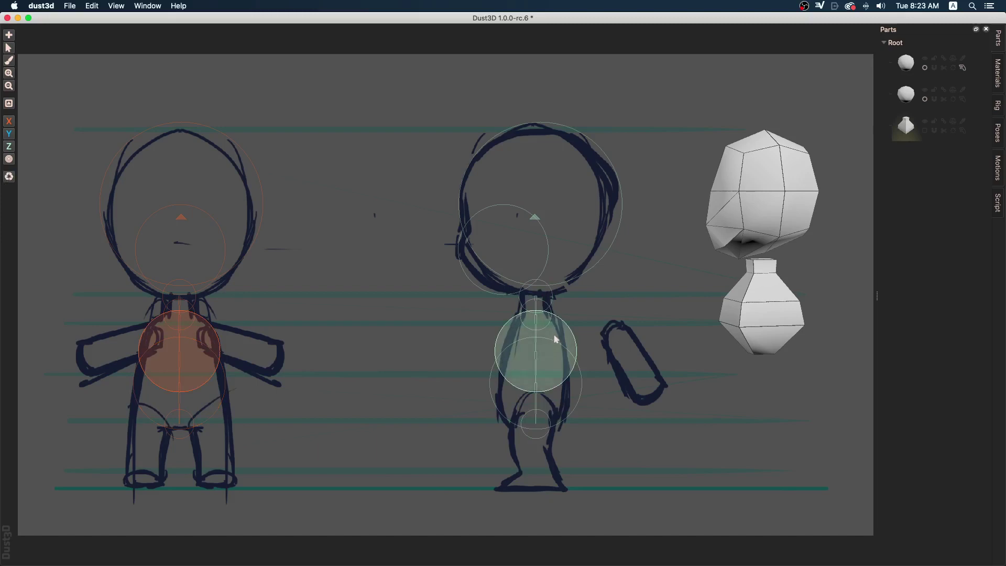
Shrink the chest and belly nodes in the side view and shift the belly node forward to fit the torso outline
scroll(556, 339, down, 6)
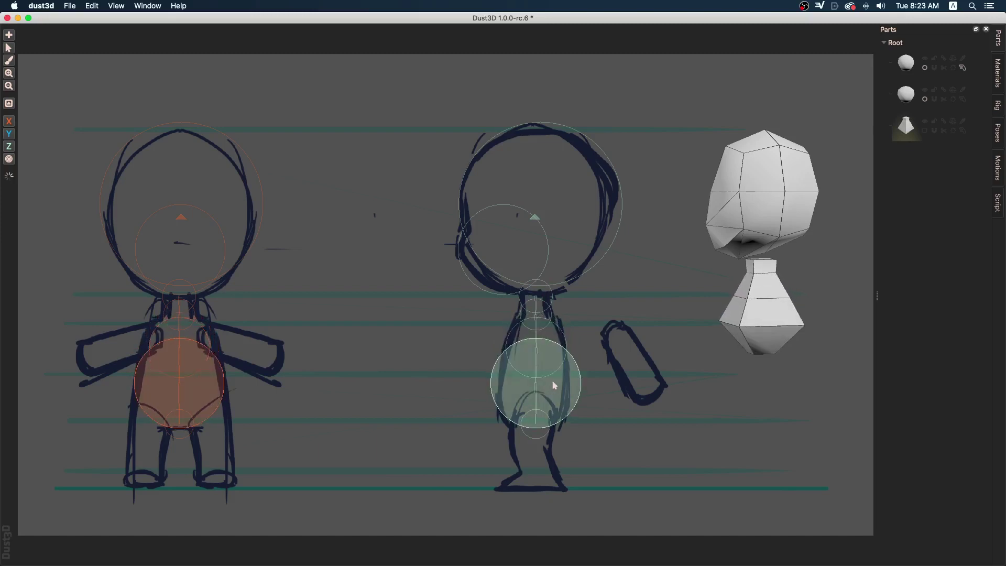
scroll(552, 382, down, 3)
drag(555, 382, 543, 378)
scroll(550, 381, down, 3)
scroll(548, 381, up, 2)
Raise the crotch node in the side view and enlarge it to fill the hips of the outline
drag(535, 426, 542, 431)
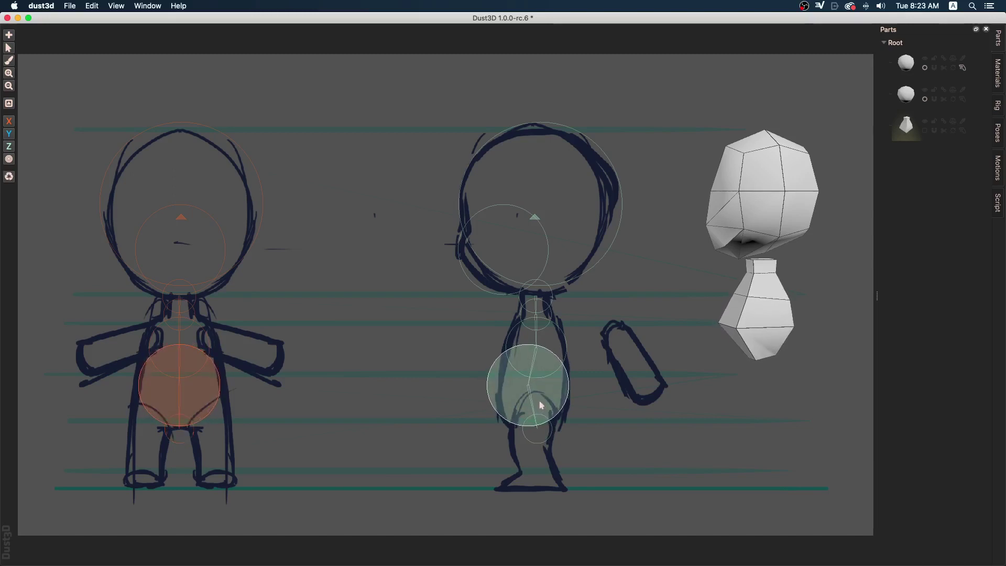
drag(538, 439, 534, 430)
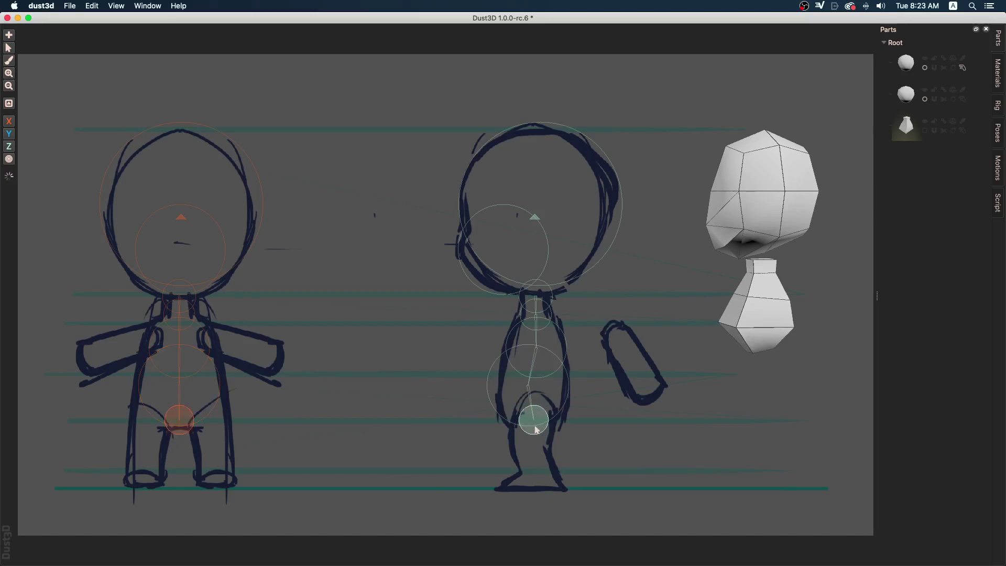
scroll(535, 430, up, 5)
scroll(536, 430, up, 4)
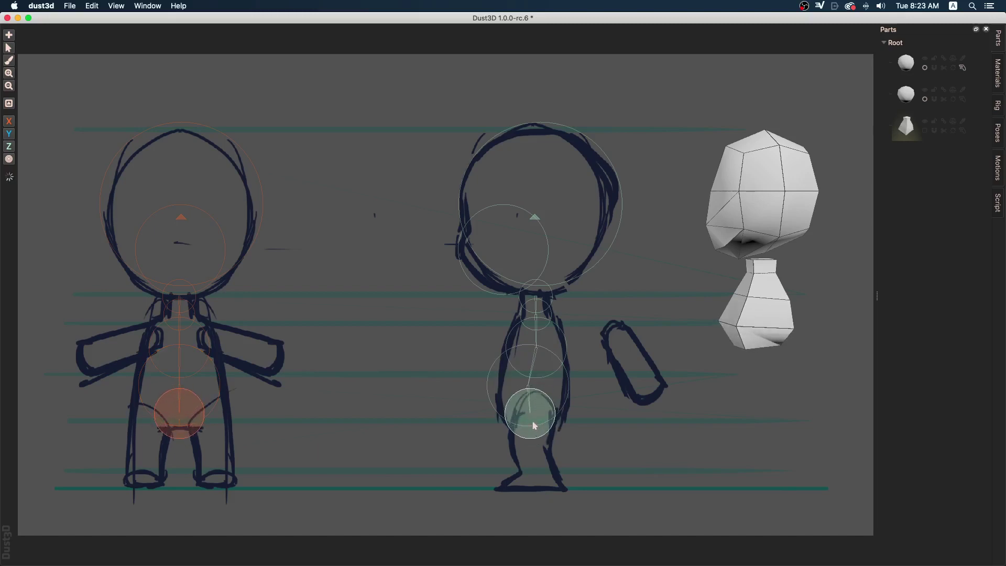
drag(536, 423, 537, 421)
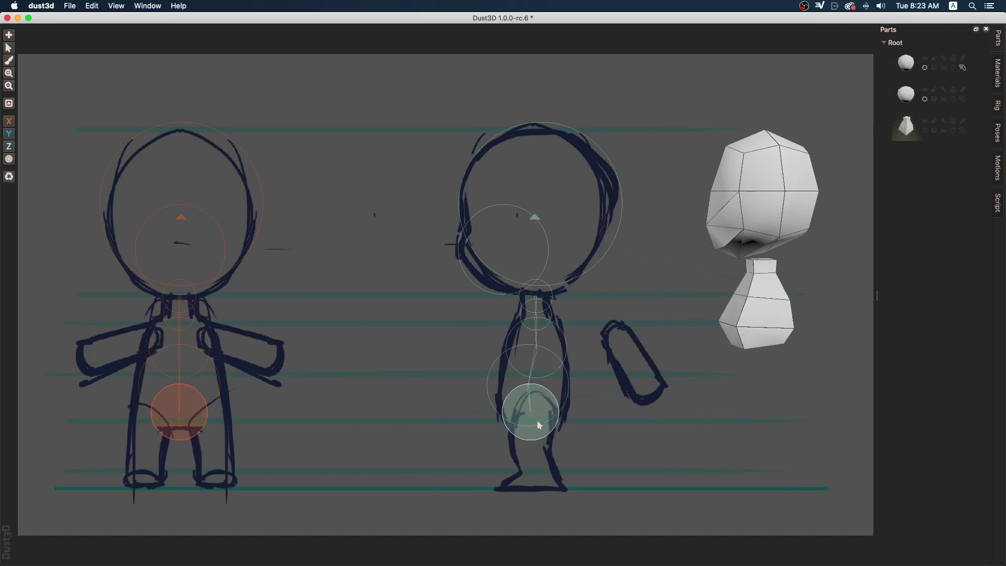
Add a small node connected to the hip node toward the buttocks in the side view, and adjust the lower torso nodes
right_click(543, 431)
click(556, 260)
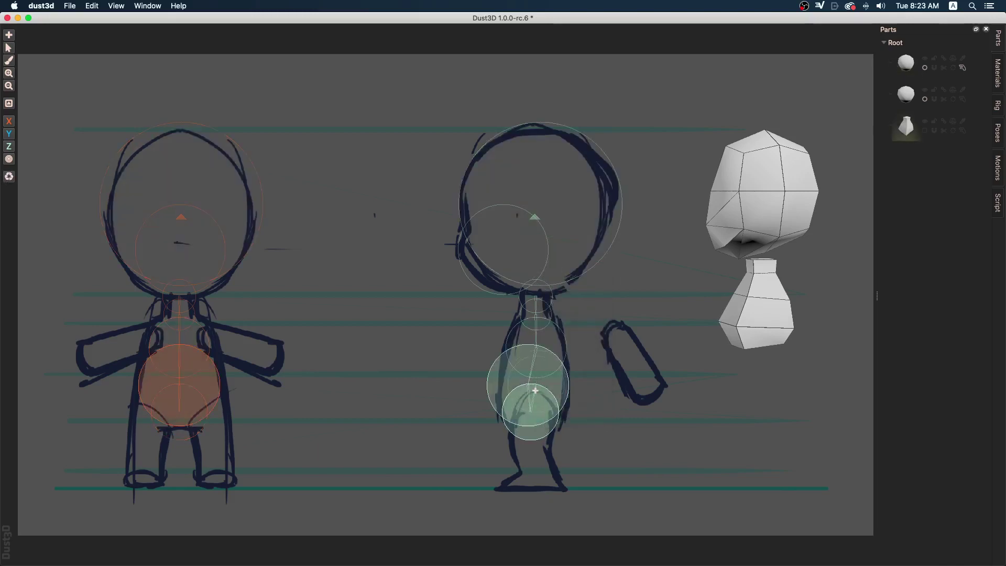
click(550, 423)
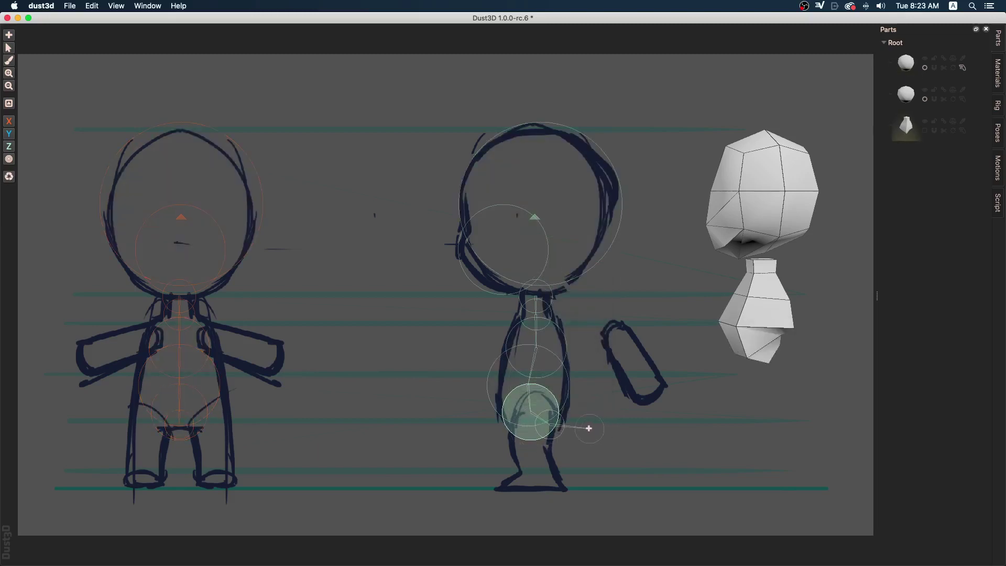
right_click(565, 441)
drag(551, 420, 554, 385)
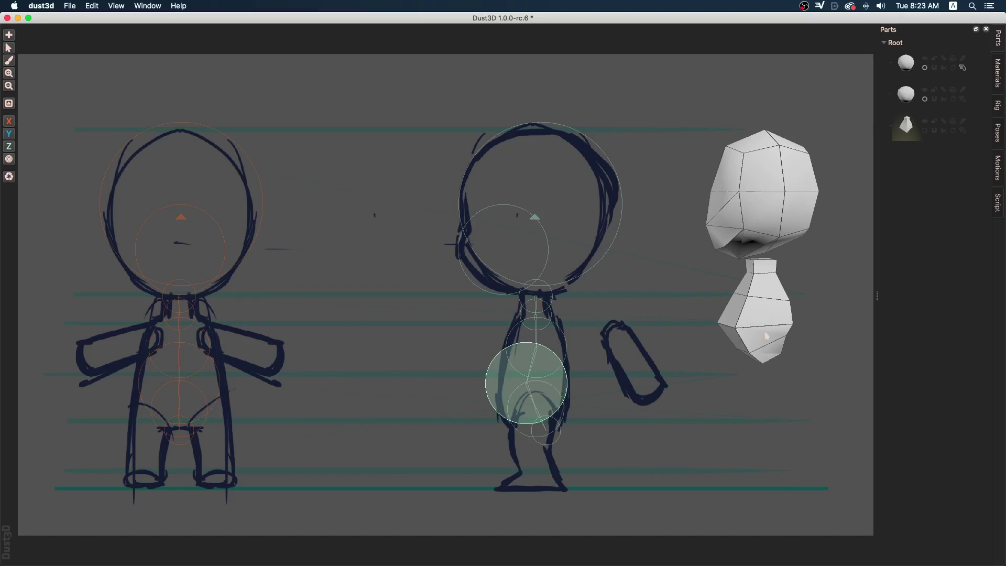
mouse_move(766, 335)
middle_down()
mouse_move(658, 330)
mouse_move(732, 330)
middle_up()
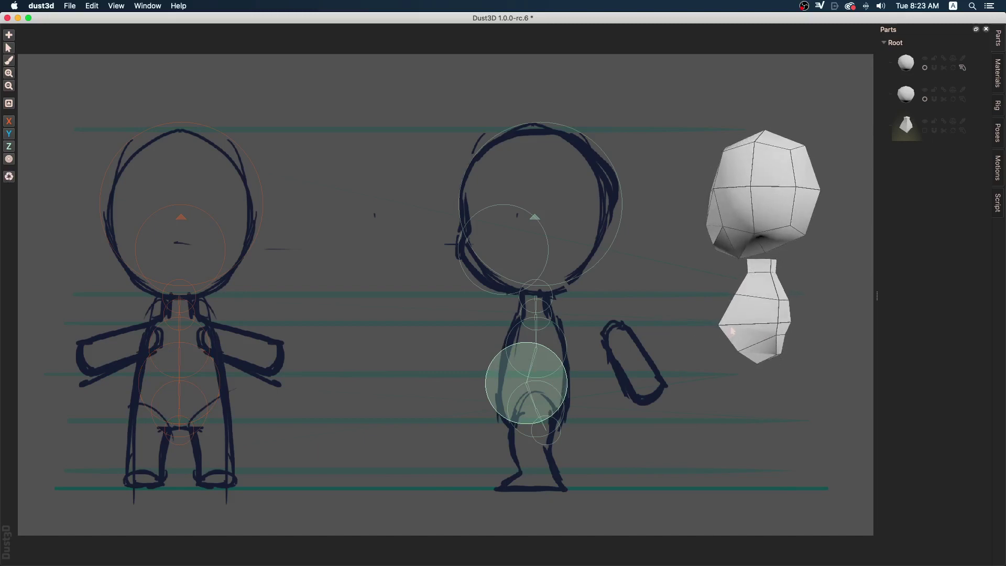
Try raising the whole body part in the side view until its neck enters the head, and undo the move
drag(592, 305, 516, 463)
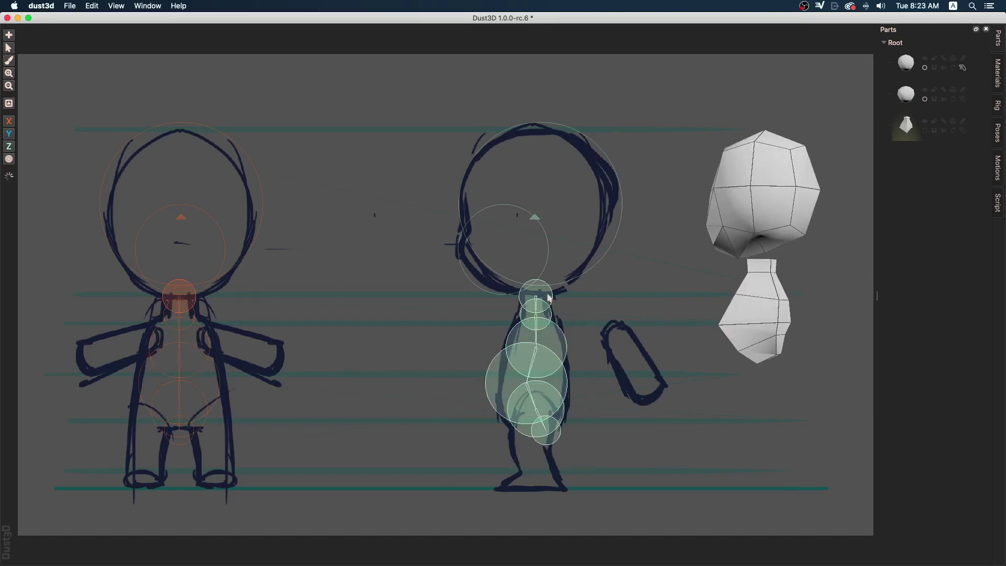
drag(547, 295, 551, 283)
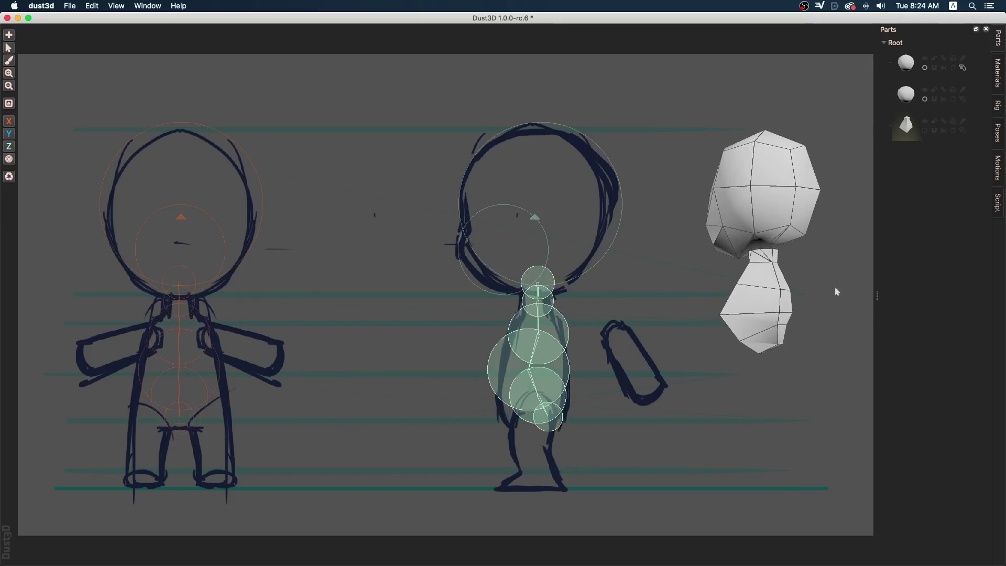
click(817, 274)
middle_drag(774, 285, 702, 299)
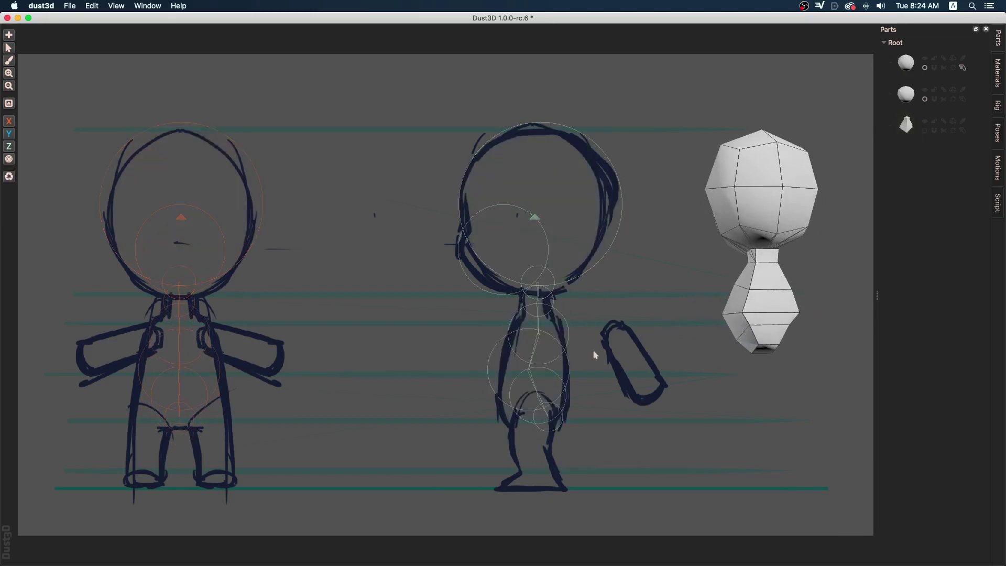
key(super+z)
Select the side-view body nodes and set the body part's mode to Uncombined
drag(580, 298, 458, 504)
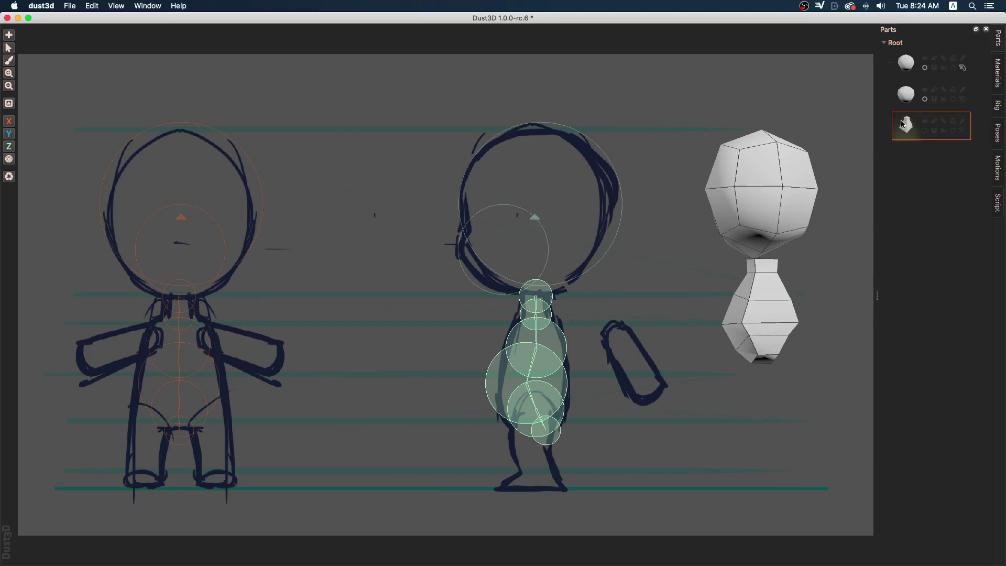
right_click(901, 123)
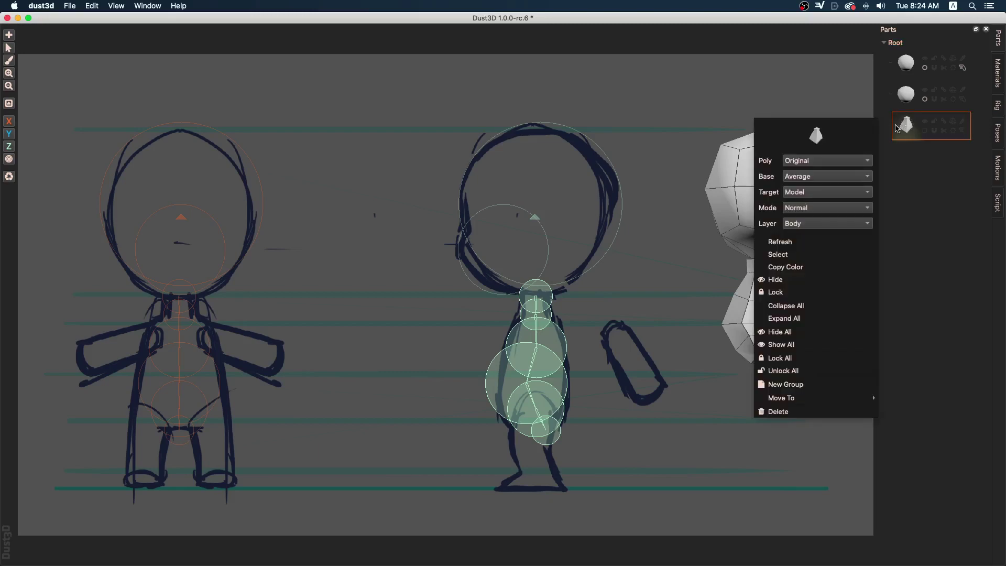
click(859, 209)
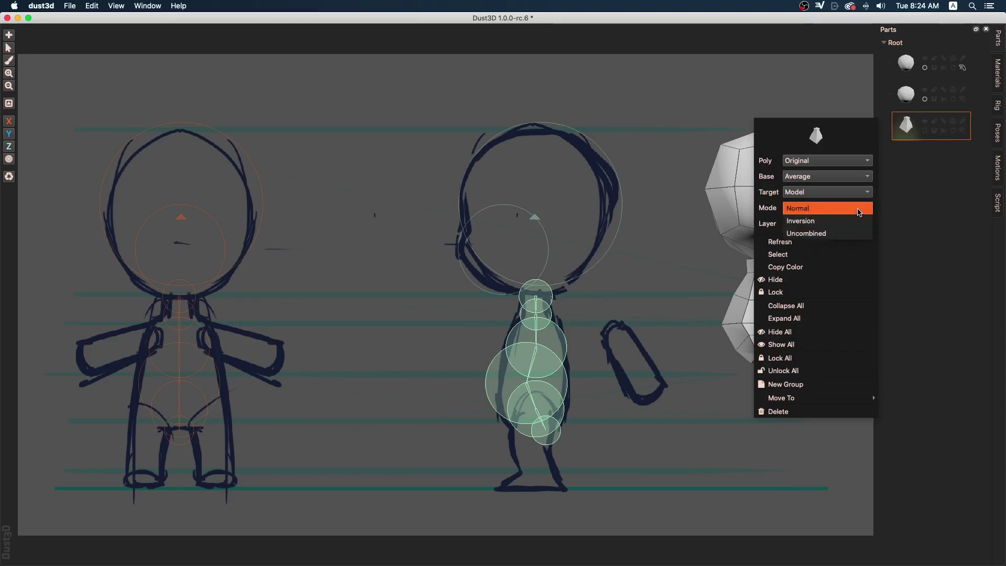
click(830, 234)
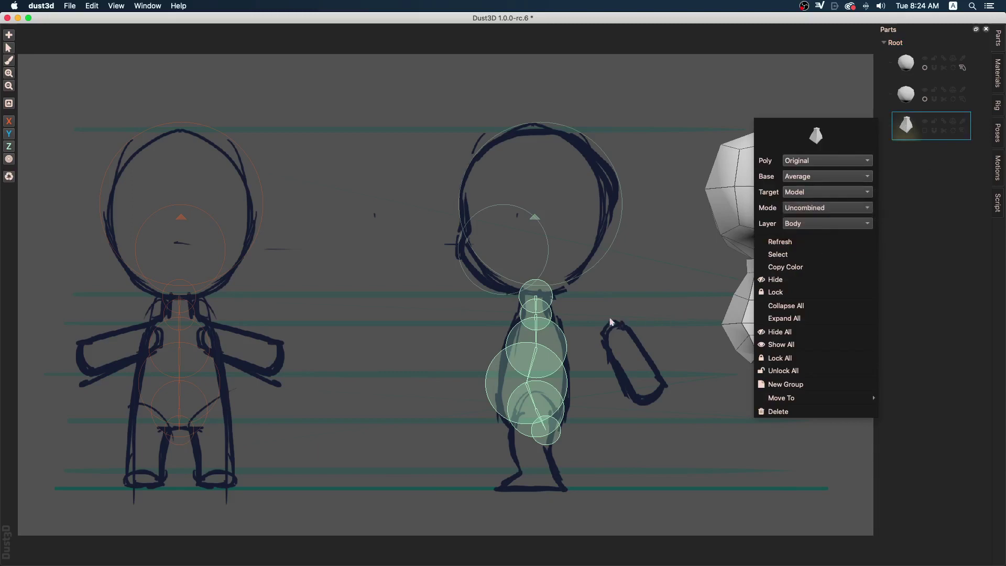
click(634, 320)
Raise the neck's top node into the head in the side view, and turn on subdivision for the body part
drag(541, 297, 545, 263)
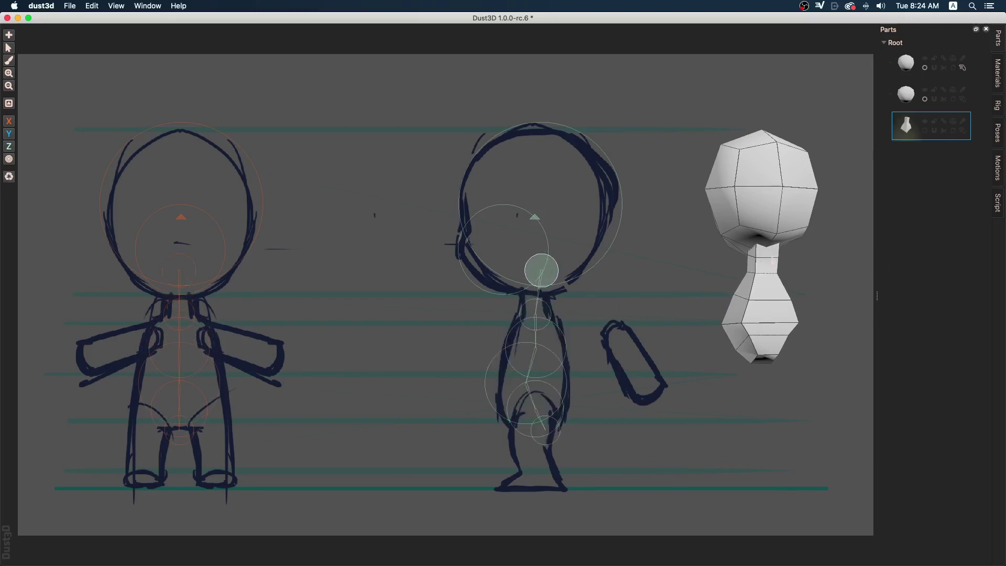
middle_drag(830, 263, 778, 285)
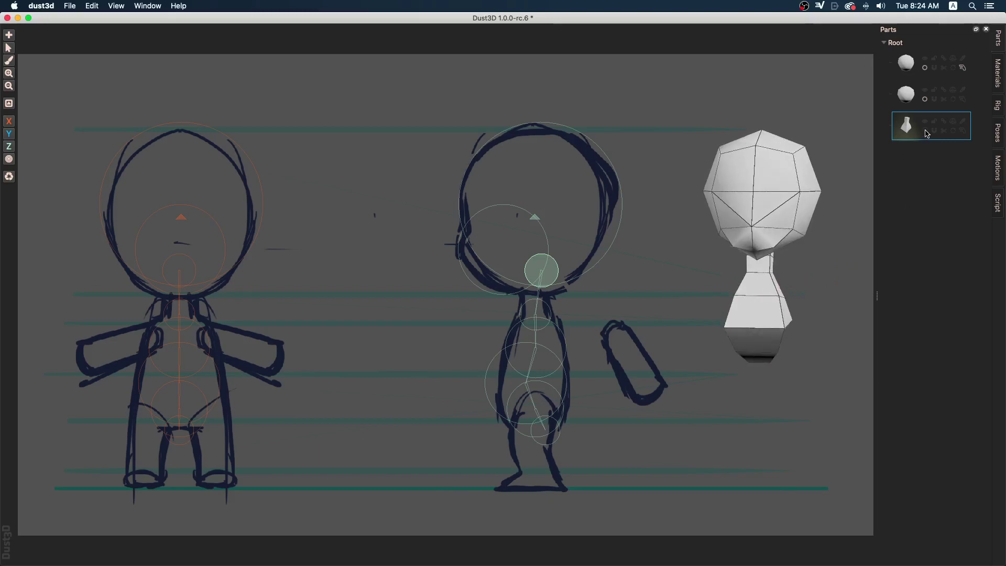
mouse_move(779, 285)
middle_down()
mouse_move(691, 307)
mouse_move(676, 301)
mouse_move(809, 307)
mouse_move(790, 298)
middle_up()
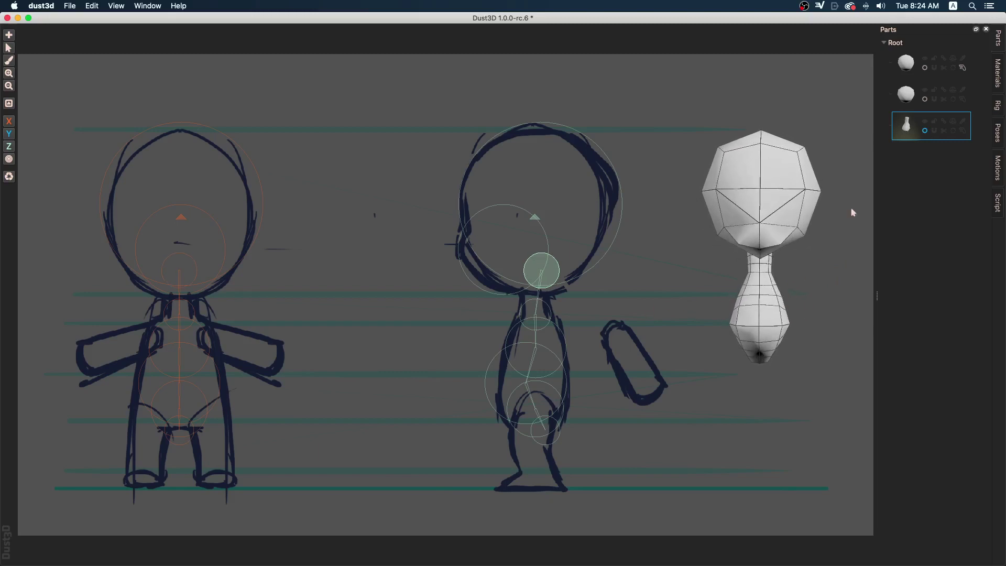
Set the body part's deformation to thickness 1.45 and width 0.84, and turn off its subdivision
click(961, 121)
click(963, 119)
click(963, 130)
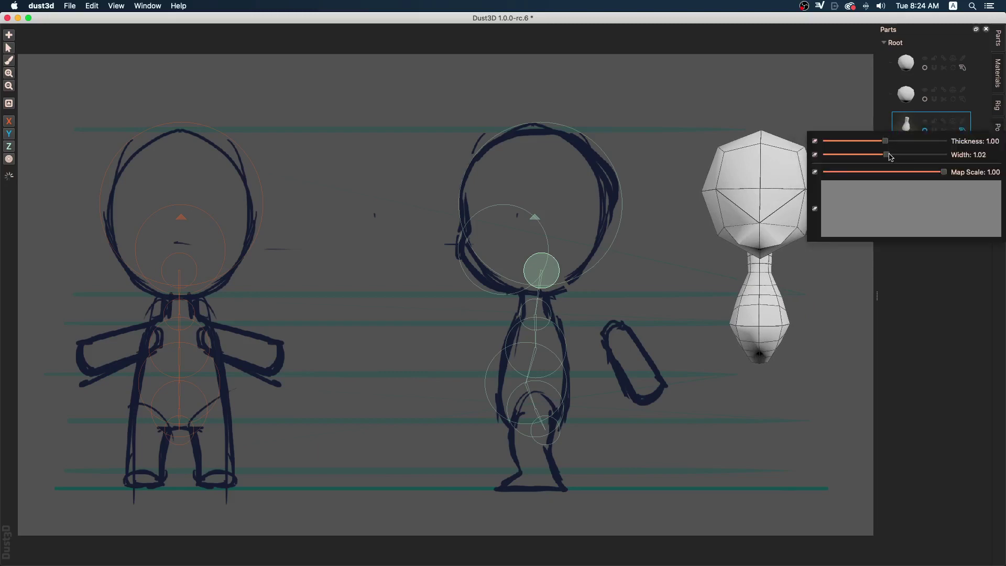
mouse_move(897, 156)
mouse_down()
mouse_move(926, 156)
mouse_move(878, 158)
mouse_move(907, 143)
mouse_up()
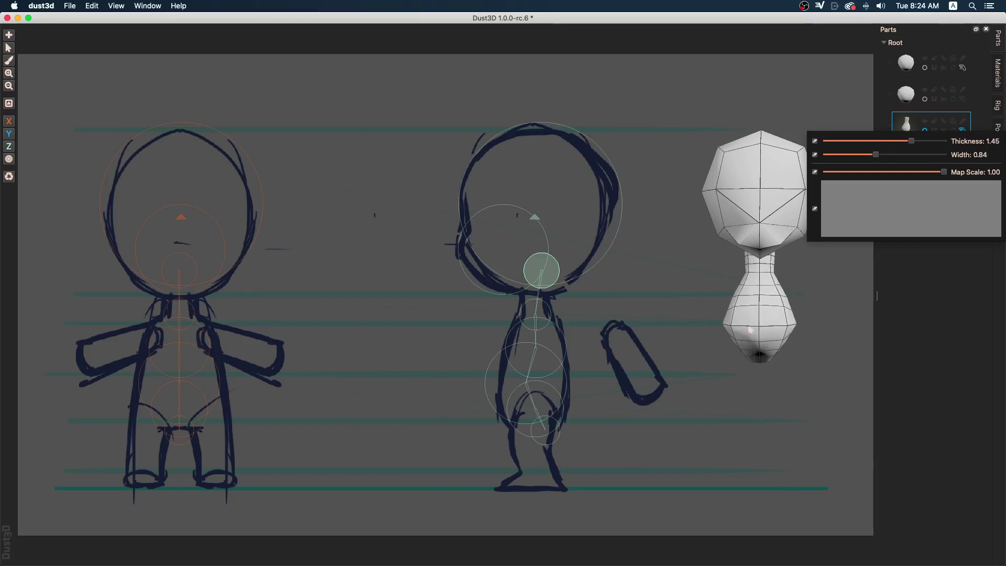
drag(750, 330, 808, 317)
click(925, 131)
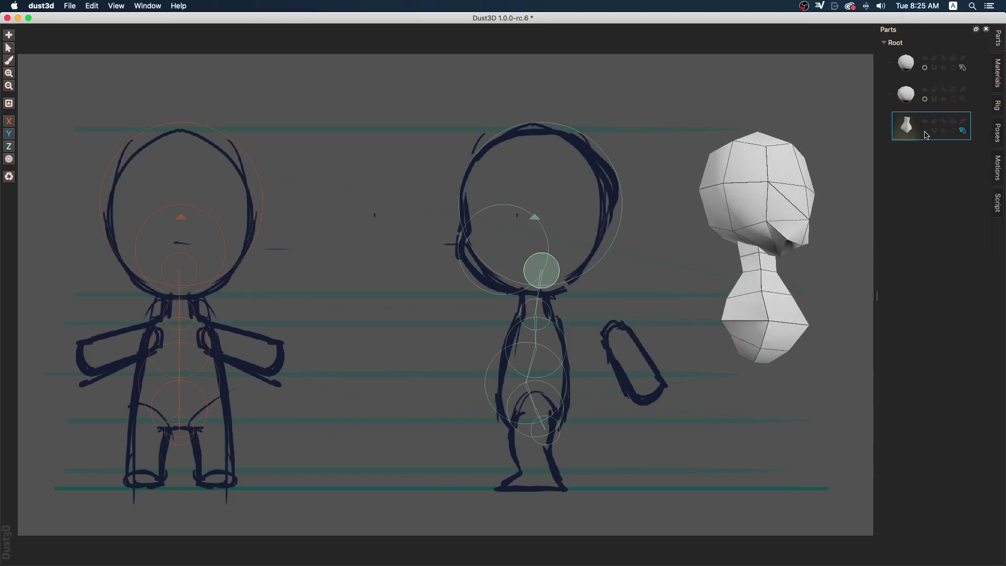
Turn on subdivision for the body part and shift its lowest node slightly backward in the side view
middle_drag(833, 286, 707, 270)
scroll(775, 272, up, 1)
click(924, 131)
drag(546, 428, 554, 431)
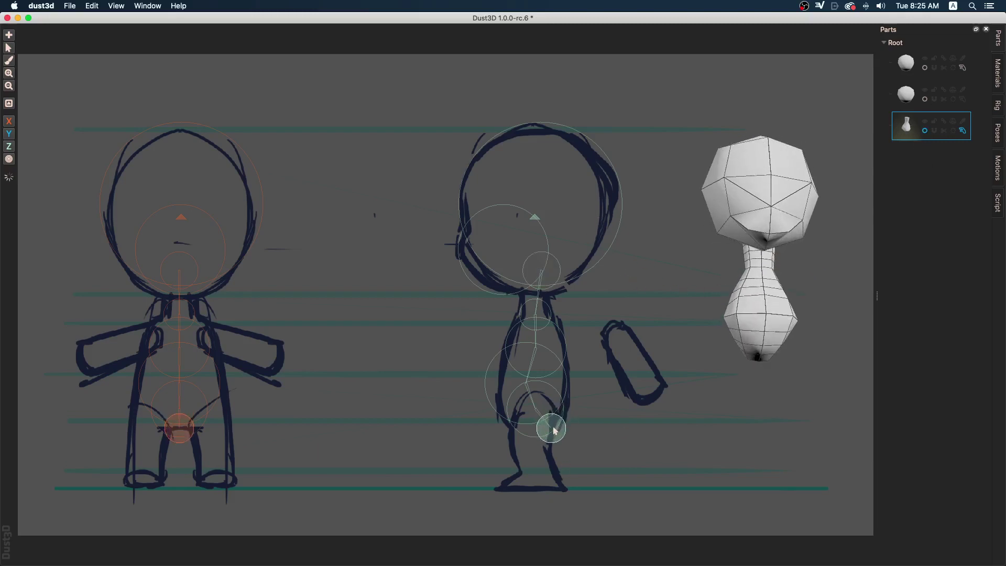
middle_drag(790, 325, 697, 336)
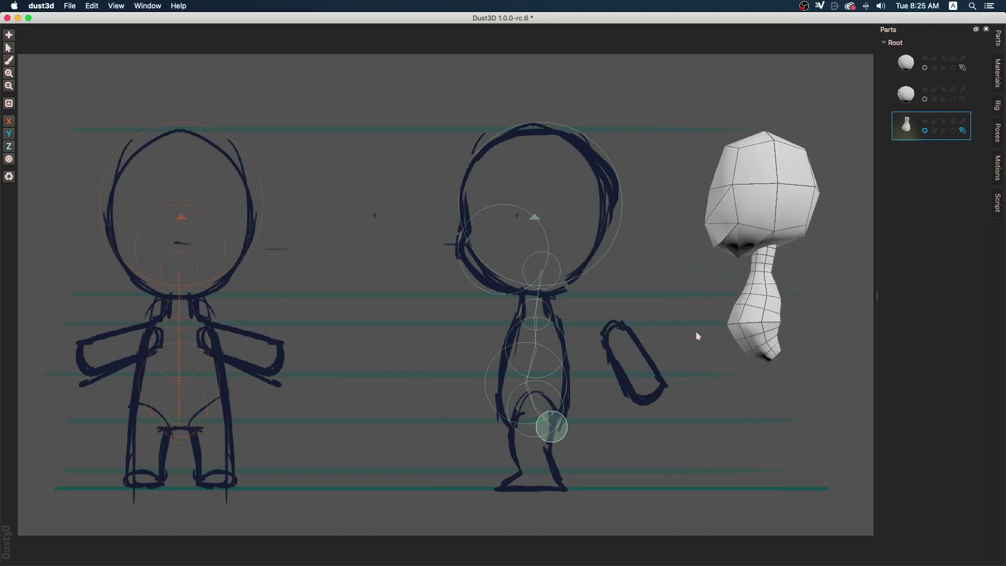
Turn on rounded ends for the body part and nudge its lowest node slightly forward in the side view
click(935, 132)
mouse_move(722, 292)
mouse_down()
mouse_move(750, 246)
mouse_move(773, 283)
mouse_up()
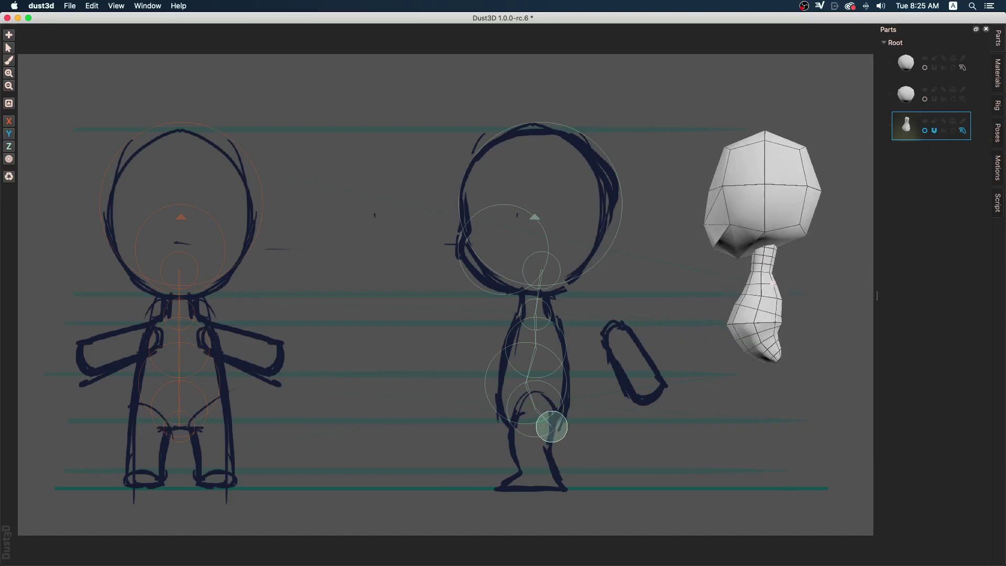
drag(560, 430, 555, 430)
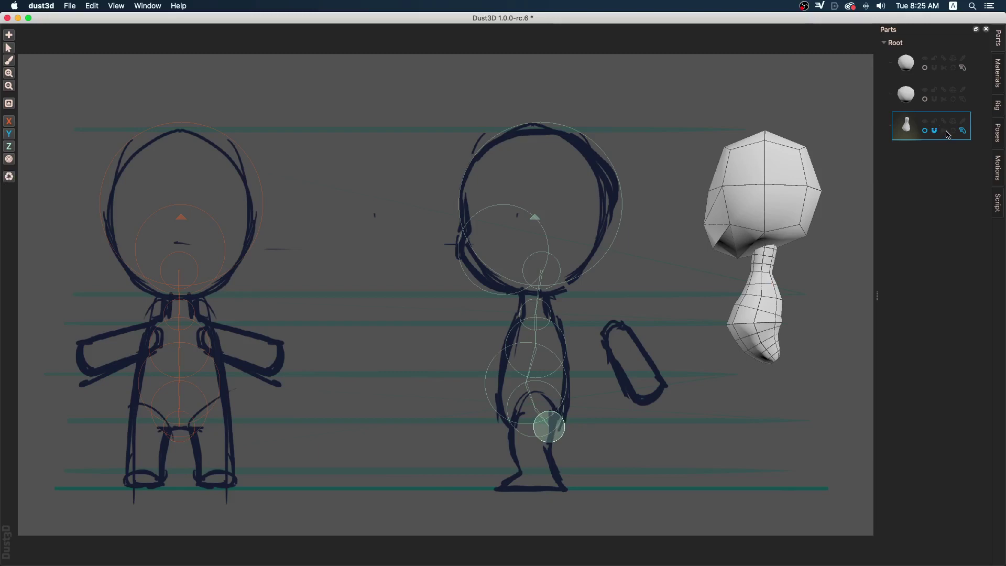
mouse_move(728, 314)
mouse_down()
mouse_move(707, 298)
mouse_move(793, 261)
mouse_up()
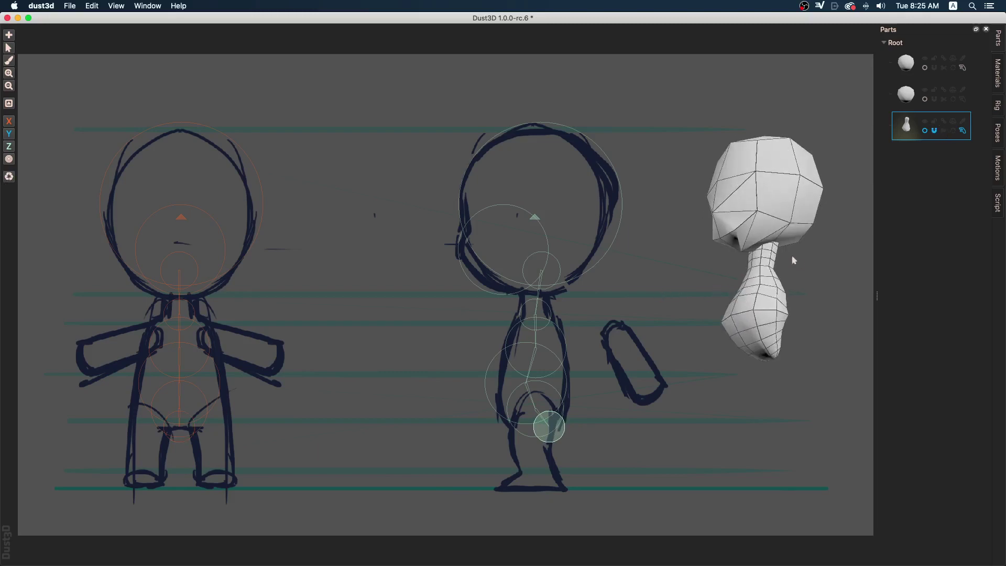
right_click(226, 412)
click(252, 236)
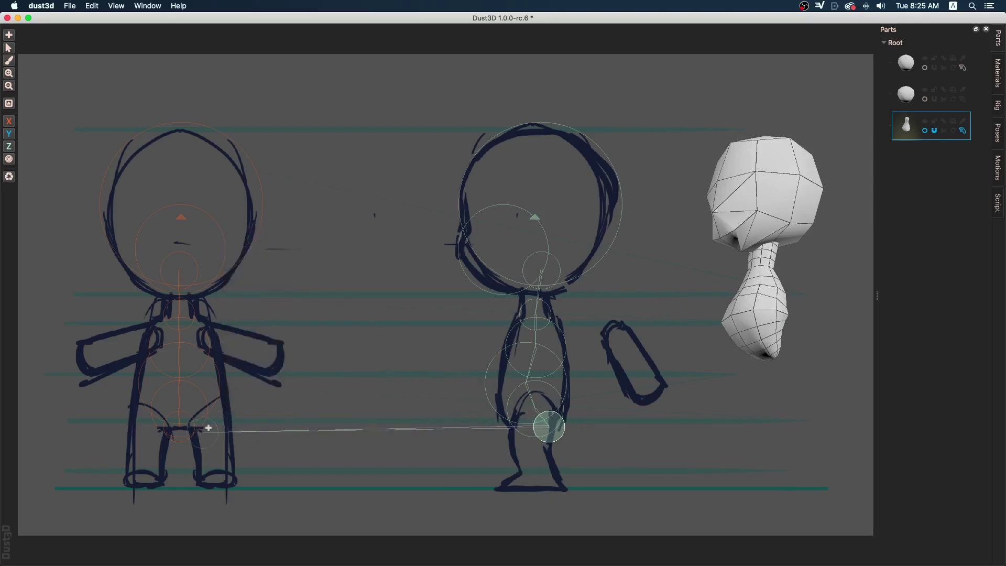
click(309, 406)
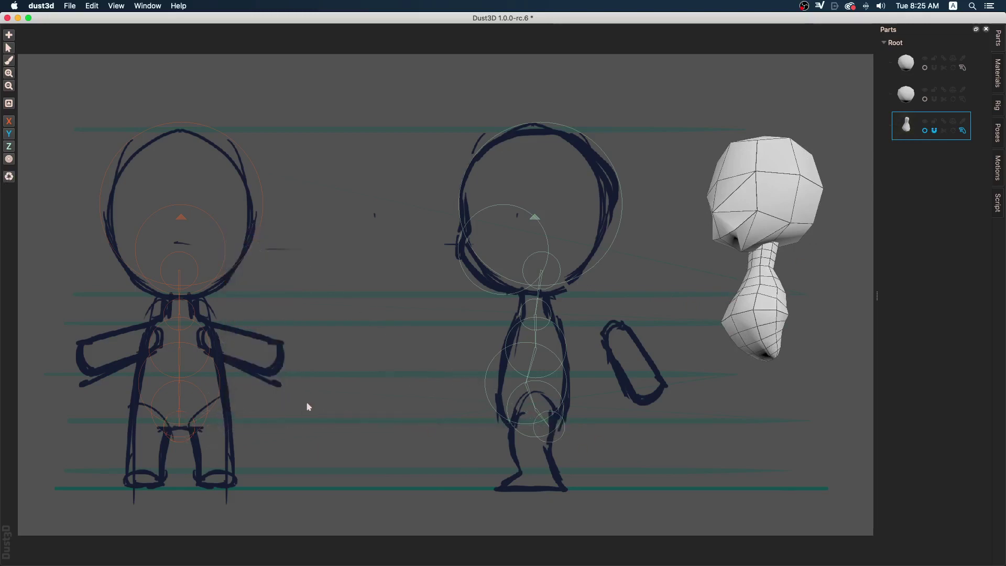
Add a separate leg part as a chain of four nodes from hip to foot along the front sketch's leg
right_click(271, 420)
click(278, 416)
click(210, 416)
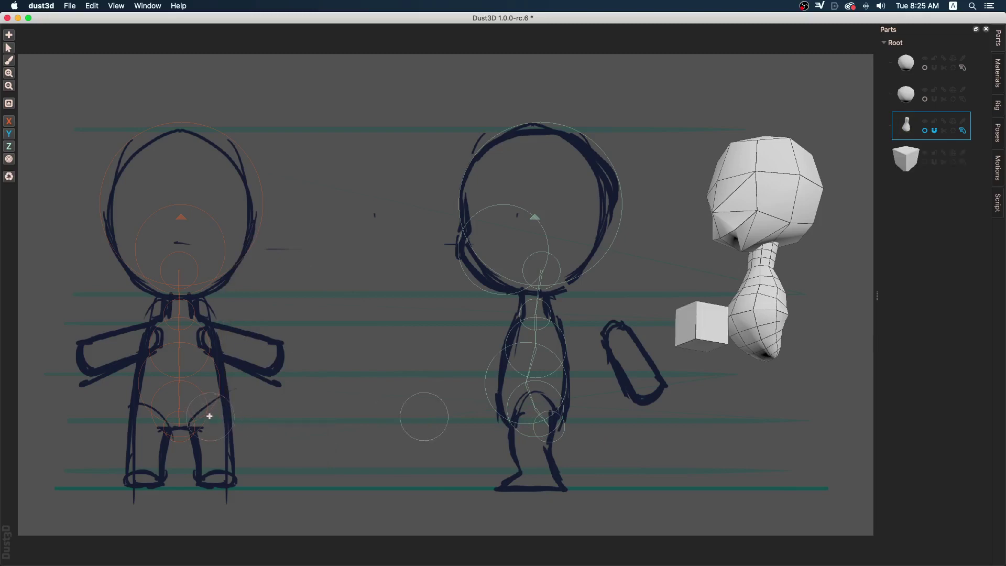
click(213, 443)
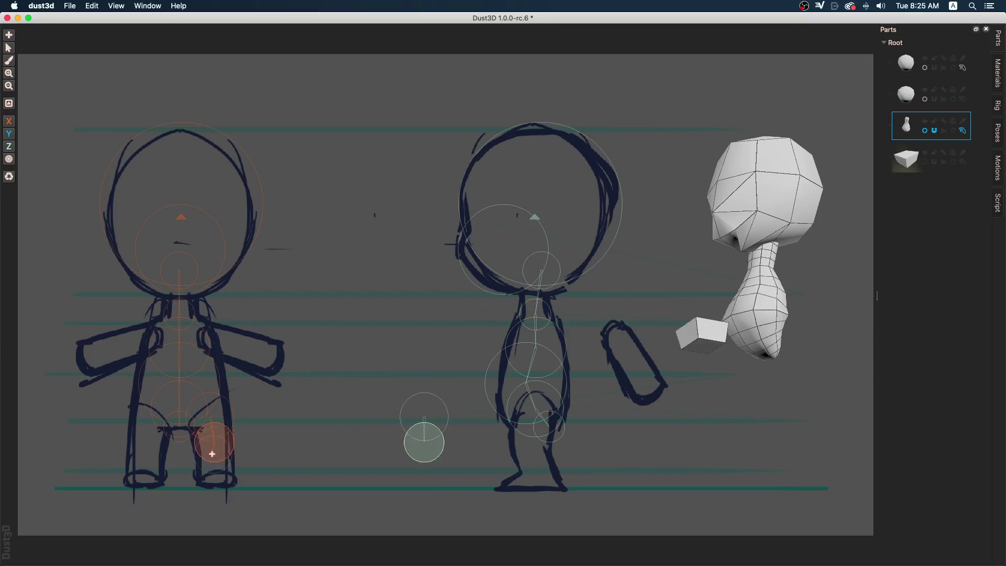
click(213, 458)
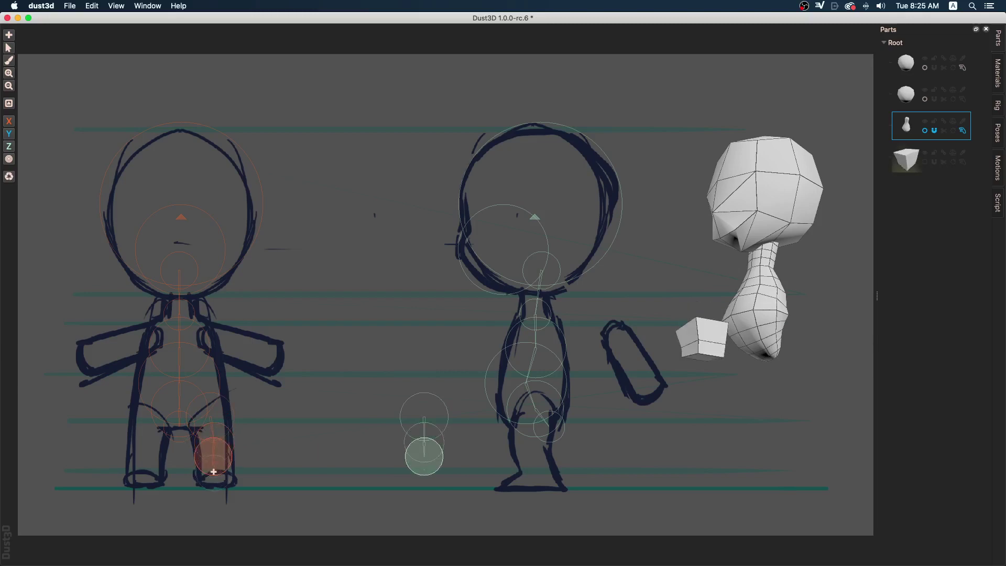
click(213, 471)
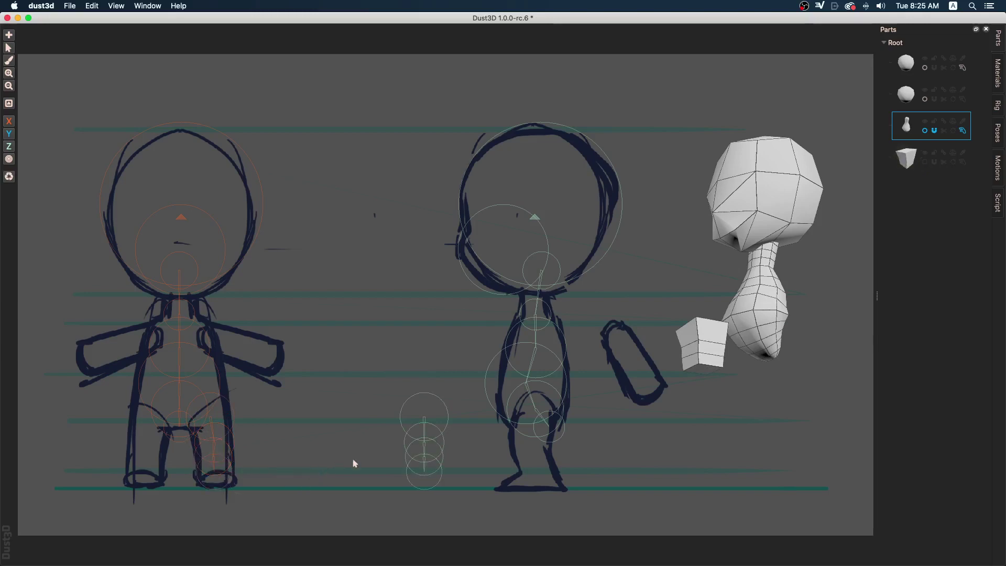
Hide the body part's nodes from the front and side sketch views
middle_drag(768, 313, 730, 315)
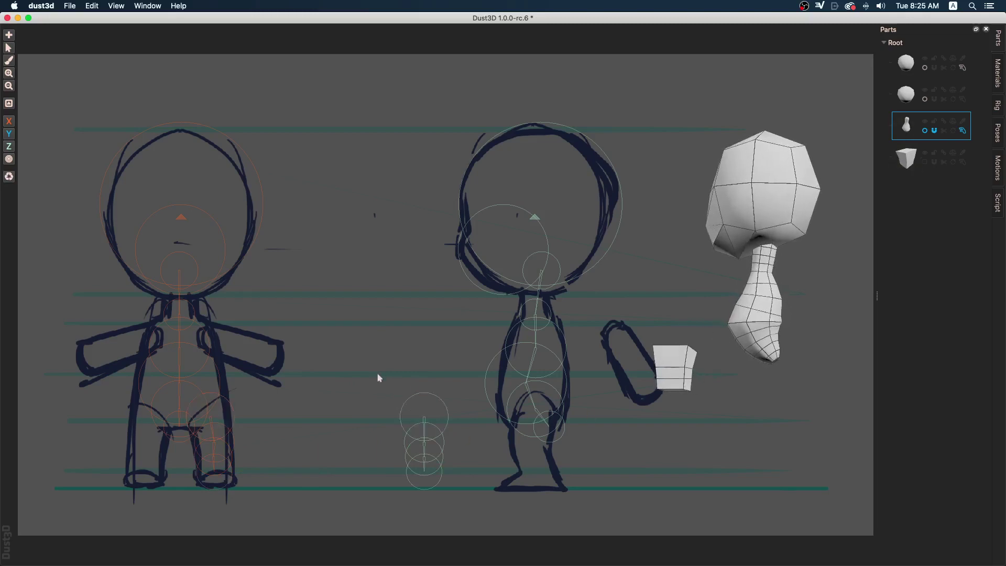
drag(479, 314, 579, 510)
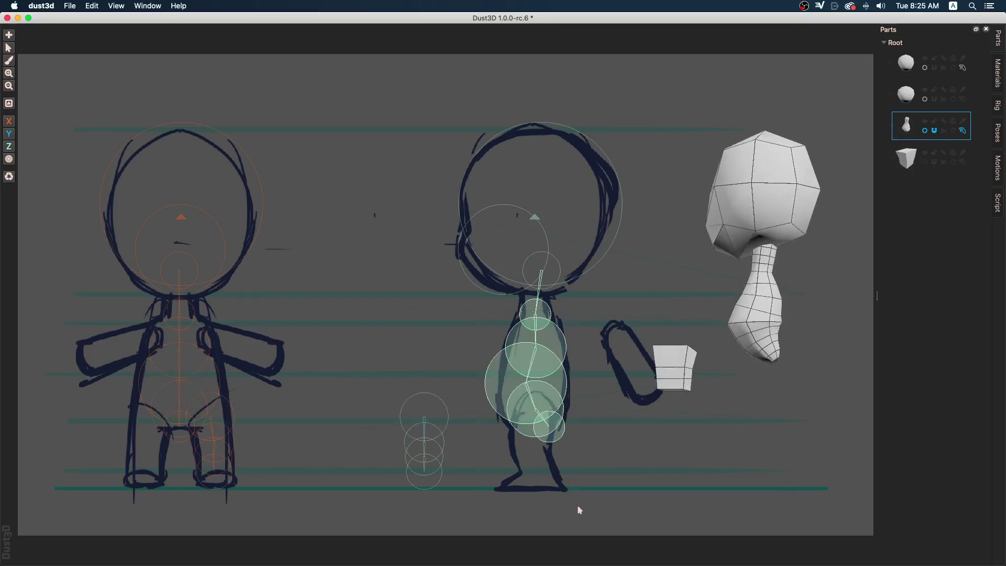
click(579, 509)
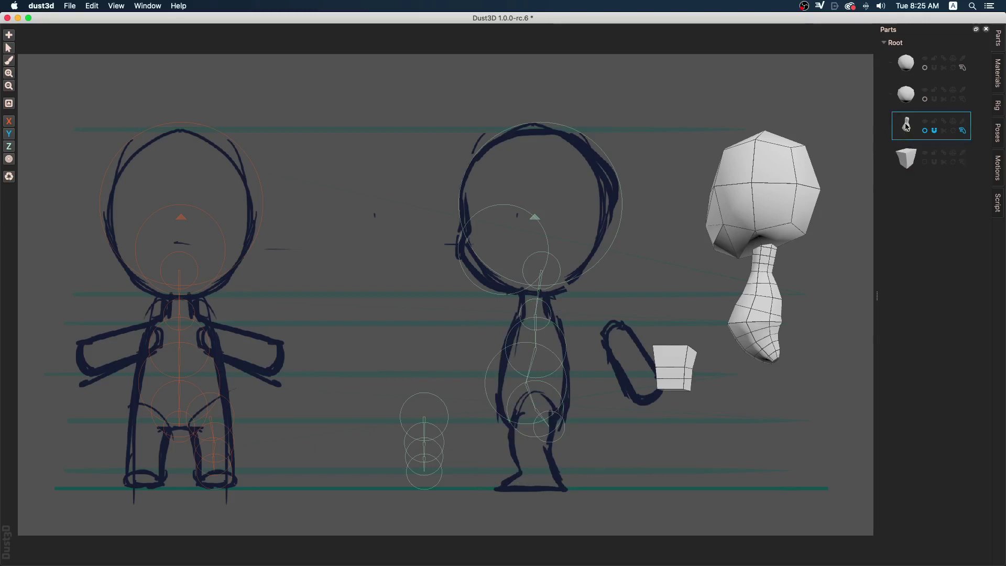
right_click(906, 125)
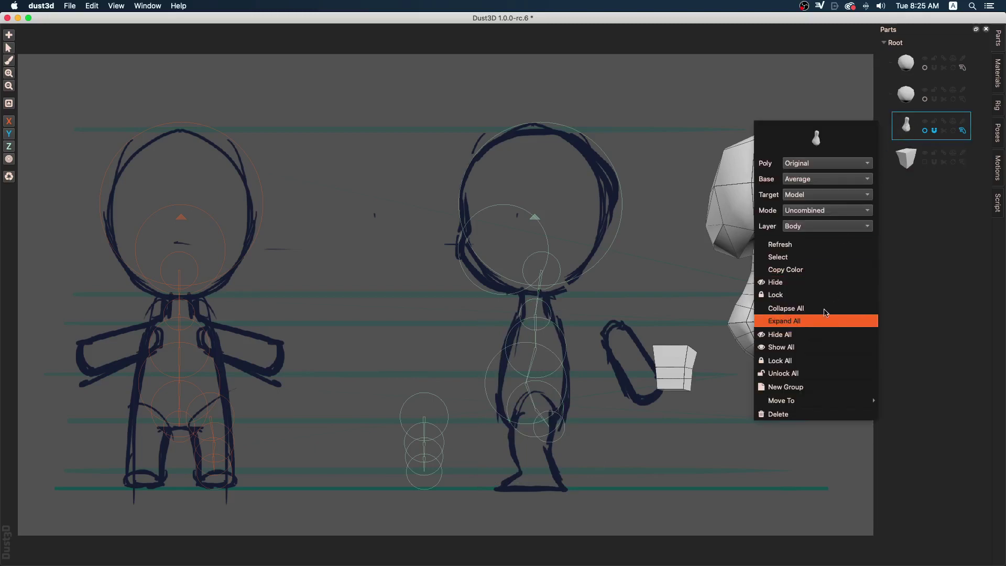
click(820, 285)
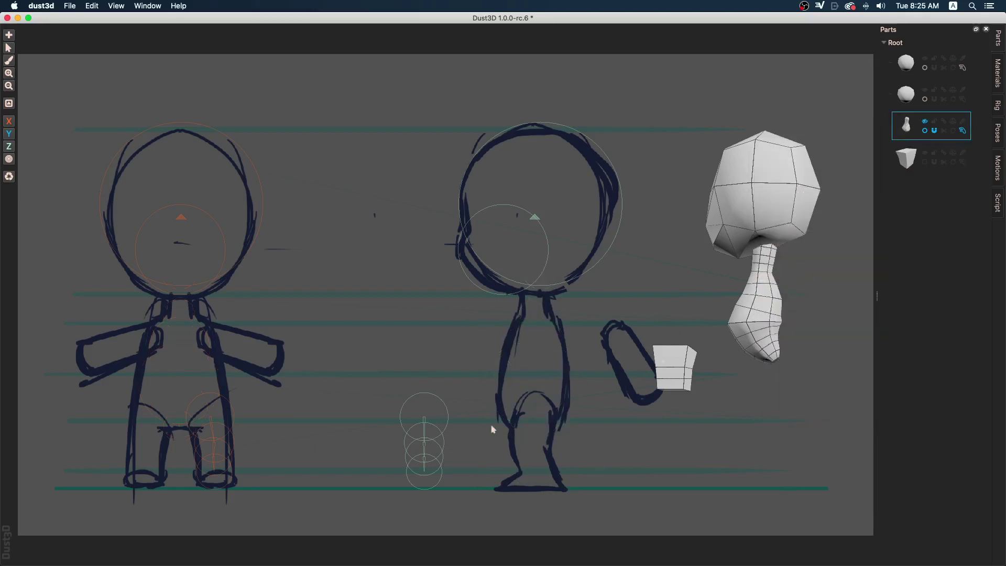
Select all the leg nodes in the side view and move them onto the side sketch's leg
drag(384, 375, 447, 530)
click(500, 447)
click(426, 402)
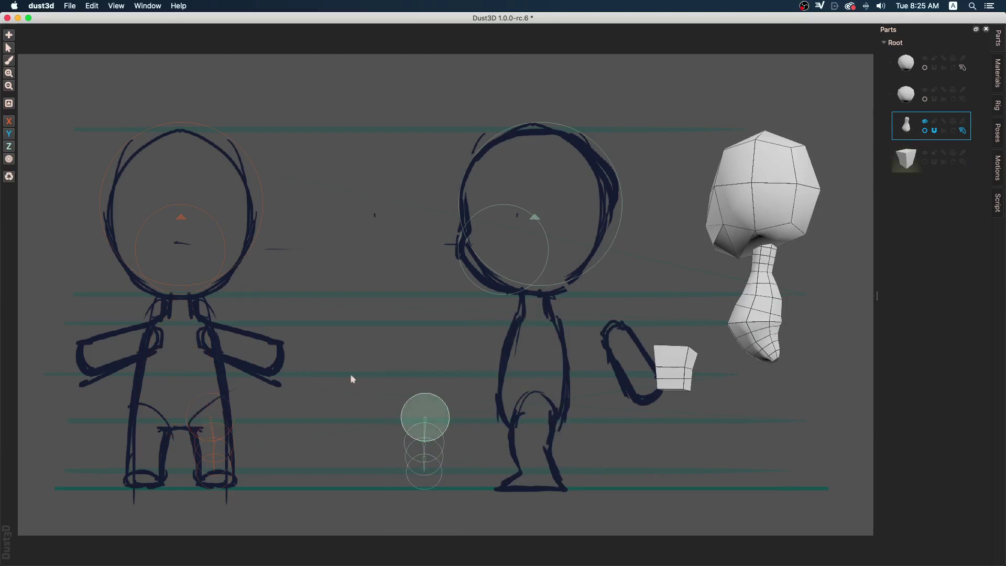
drag(436, 421, 654, 447)
right_click(623, 439)
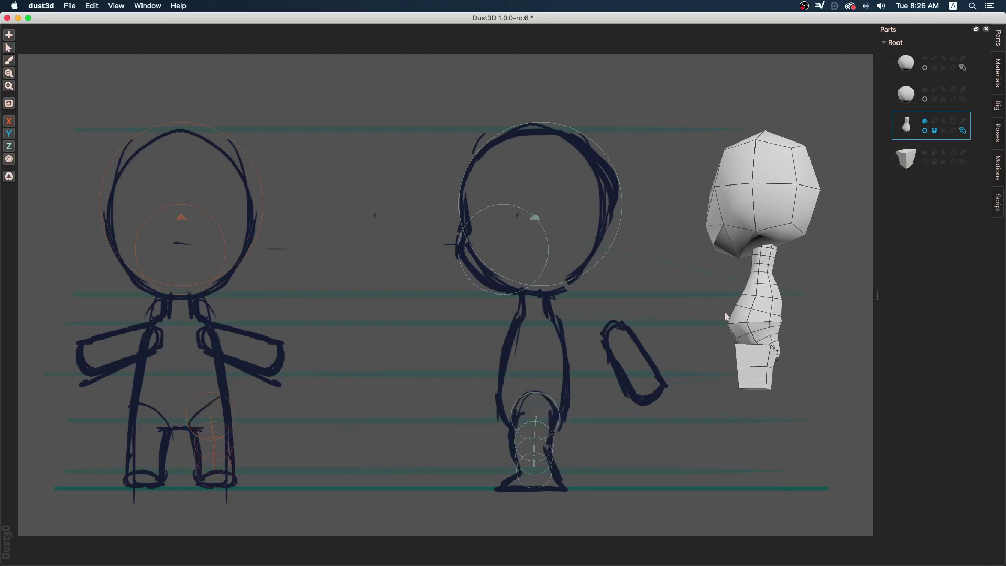
Raise the leg's top node and reposition its middle nodes in the side view to follow the sketched leg's bend
drag(725, 316, 810, 319)
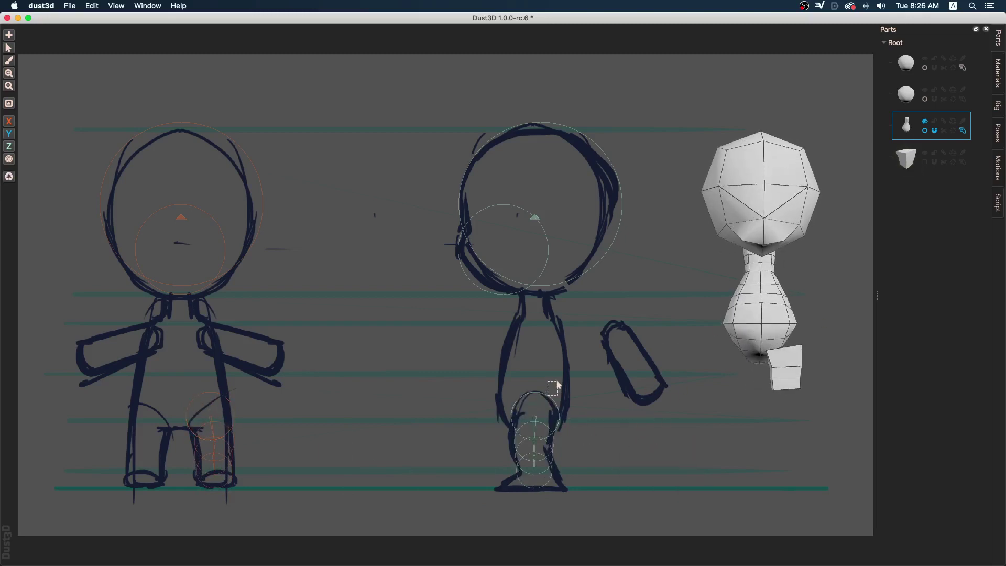
mouse_move(549, 410)
mouse_down()
mouse_move(558, 399)
mouse_move(549, 405)
mouse_move(548, 388)
mouse_move(551, 403)
mouse_up()
mouse_move(541, 437)
mouse_down()
mouse_move(537, 429)
mouse_move(548, 478)
mouse_move(540, 450)
mouse_up()
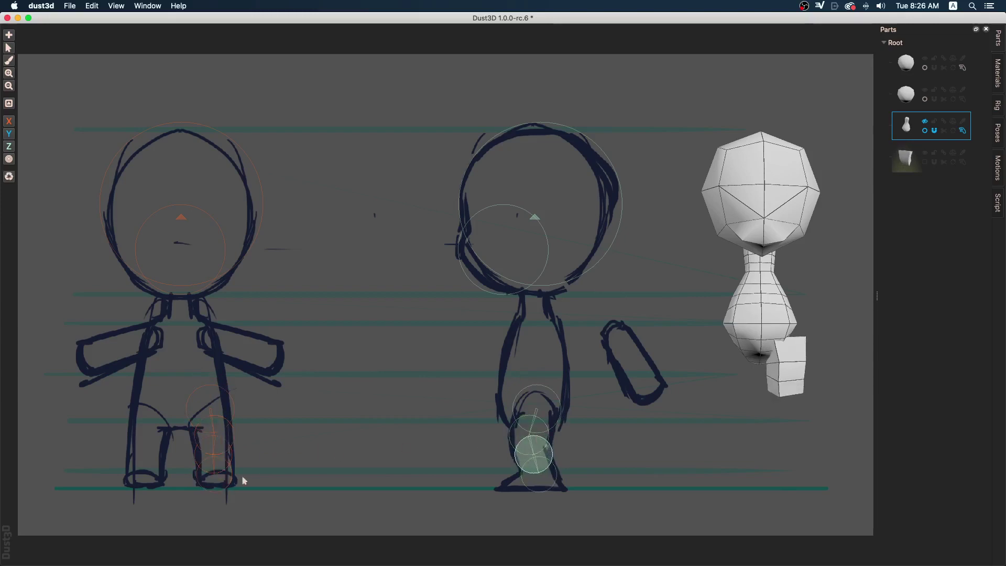
Tilt the whole leg in the front view so the hip leans toward the body's centre, and turn on the leg's subdivision
drag(258, 511, 210, 401)
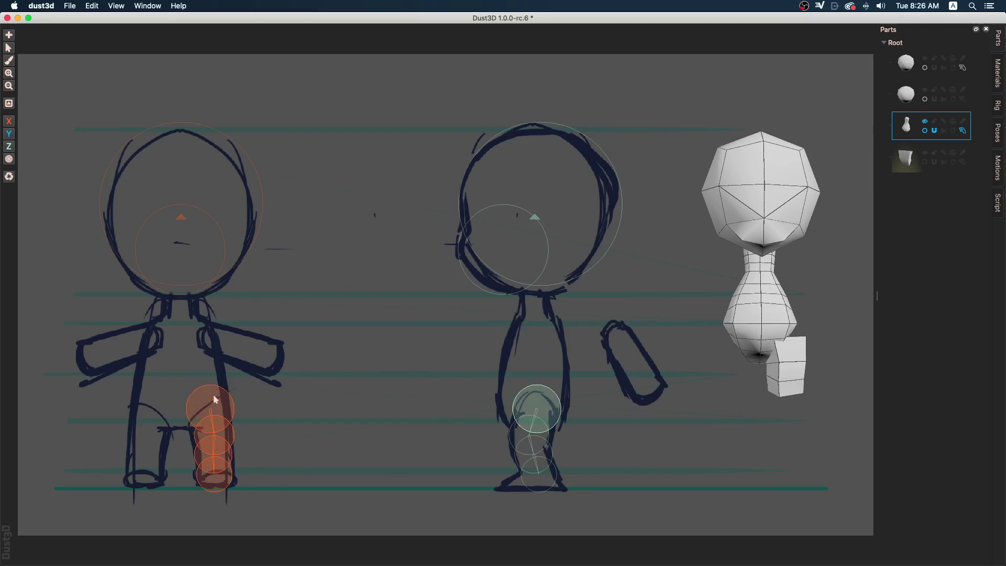
mouse_move(215, 394)
mouse_down()
mouse_move(184, 395)
mouse_move(218, 388)
mouse_move(211, 383)
mouse_up()
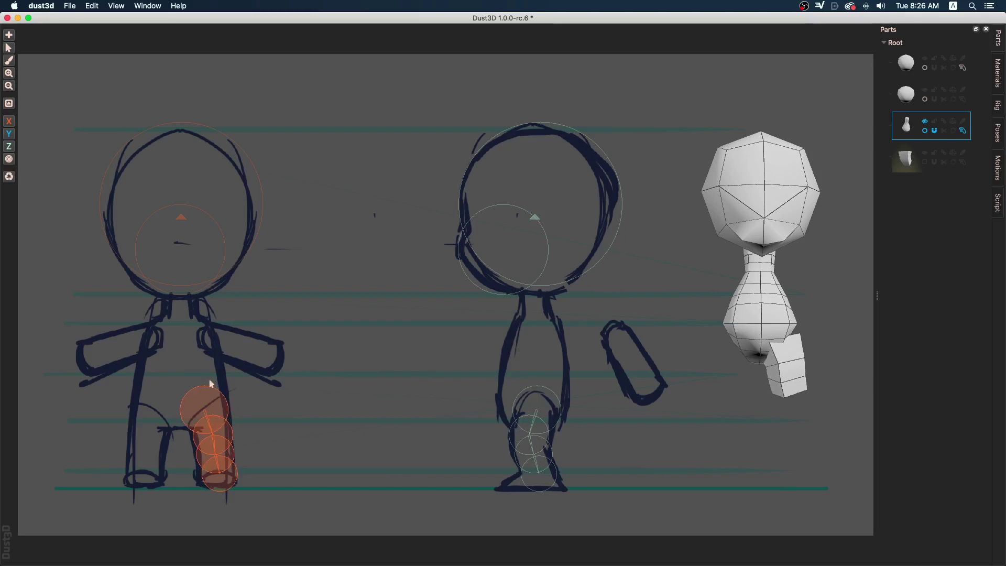
drag(804, 351, 681, 346)
click(923, 162)
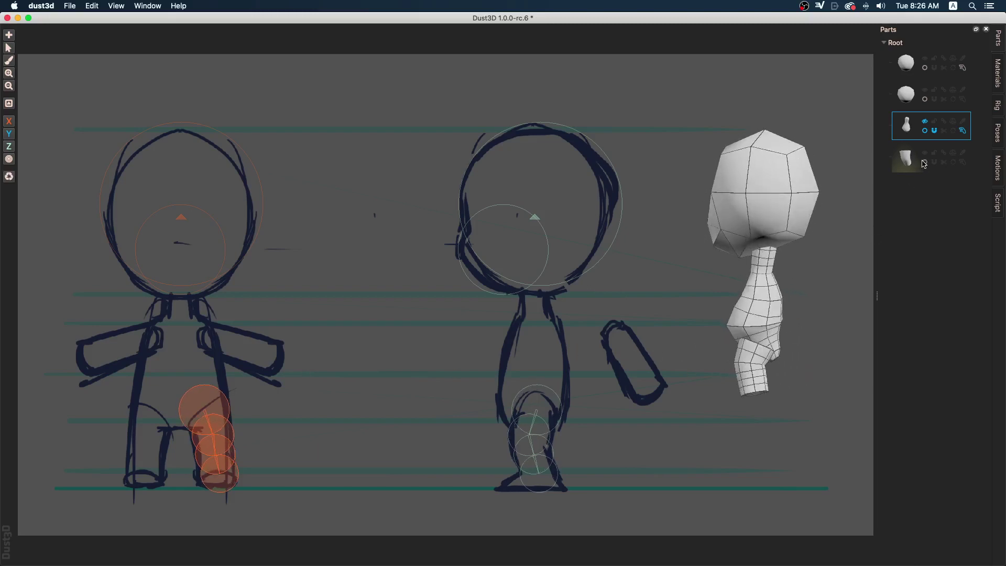
mouse_move(708, 374)
middle_down()
mouse_move(643, 377)
mouse_move(735, 334)
mouse_move(711, 365)
middle_up()
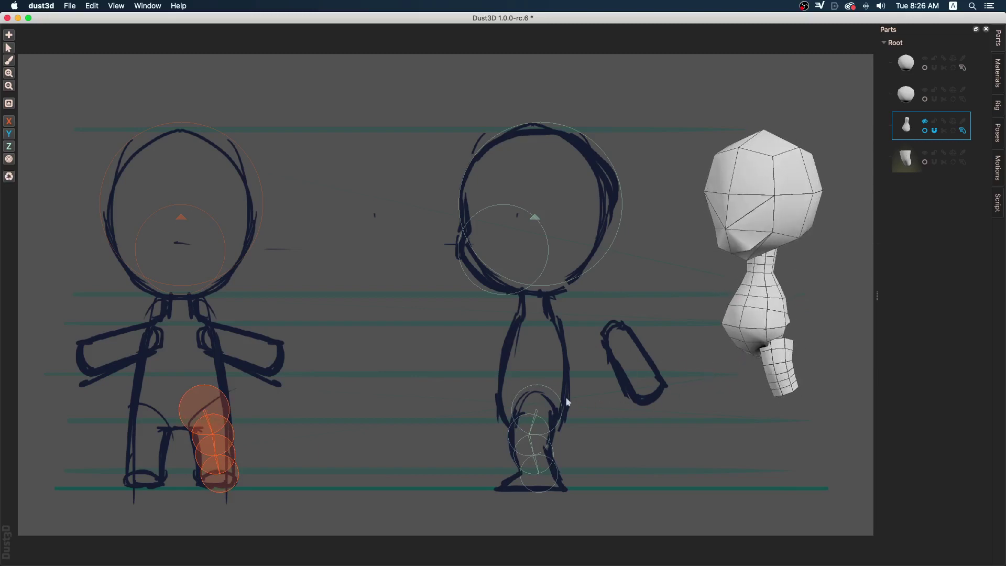
Raise the leg's hip and upper nodes into the torso in the side view, and turn on rounded ends for the leg part
drag(551, 402, 542, 372)
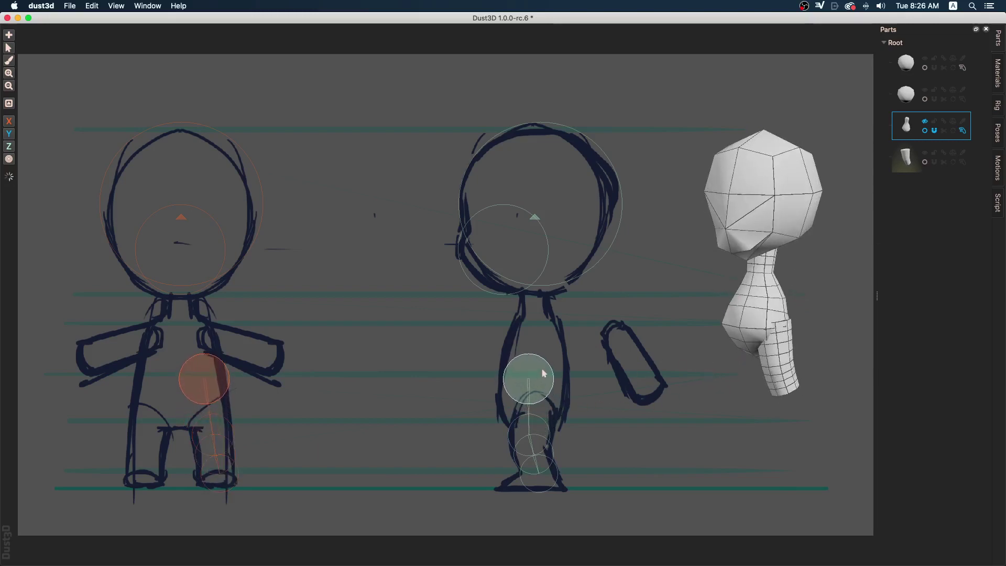
drag(534, 423, 539, 413)
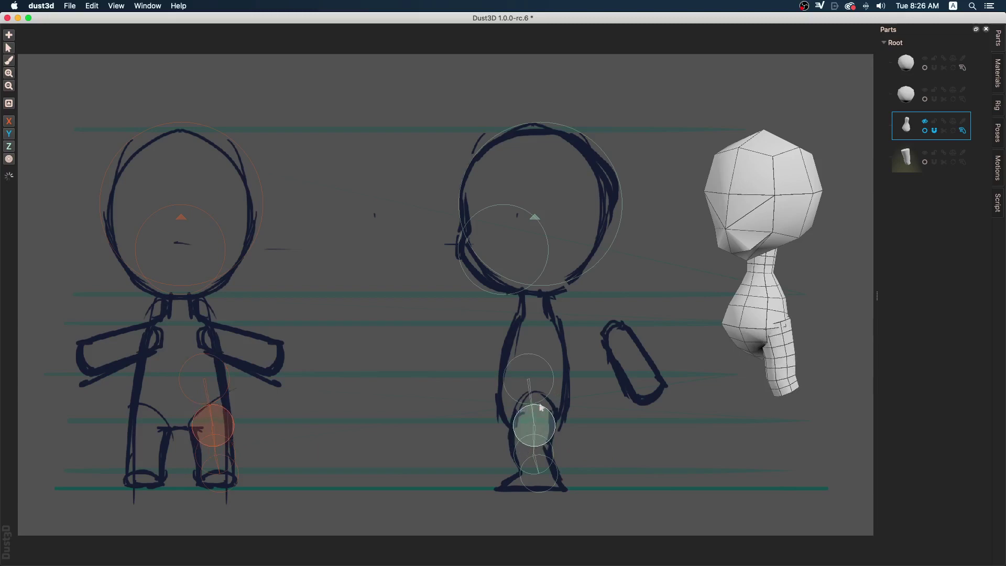
drag(532, 375, 546, 388)
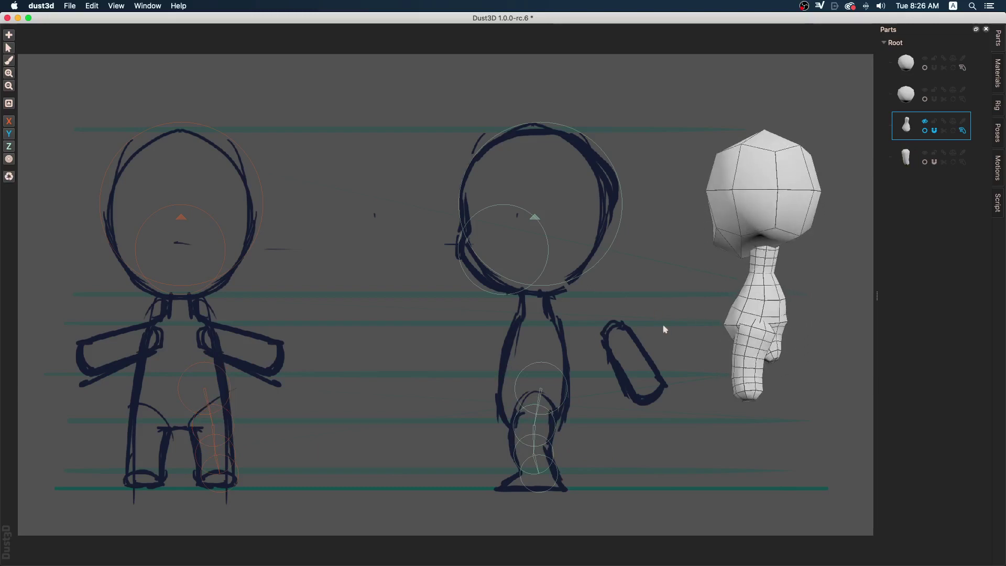
Lower and slightly enlarge the leg's hip node, and shift the lower nodes and shrink the ankle node to follow the side sketch
drag(589, 367, 515, 488)
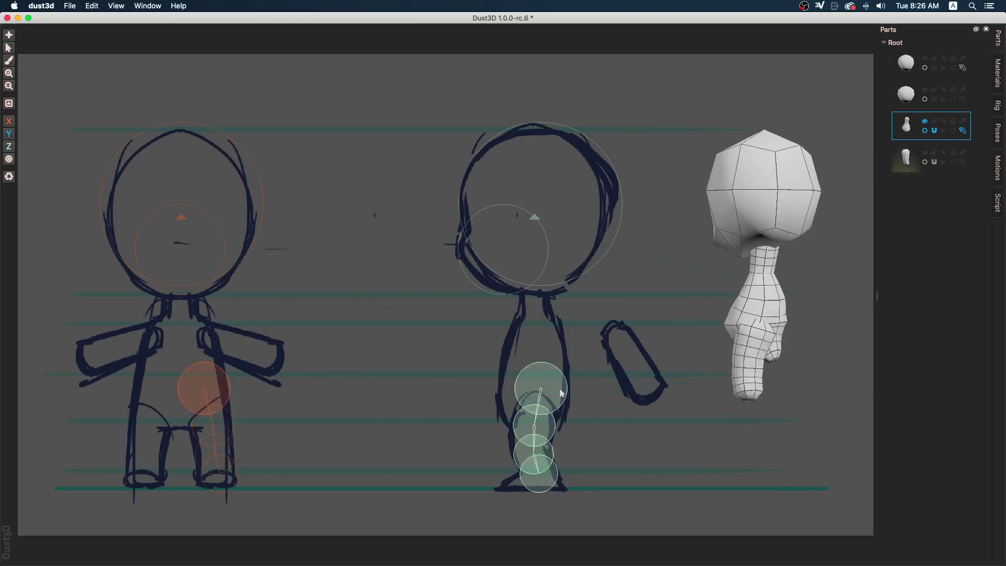
click(590, 402)
mouse_move(550, 389)
mouse_down()
mouse_move(540, 406)
mouse_move(556, 407)
mouse_up()
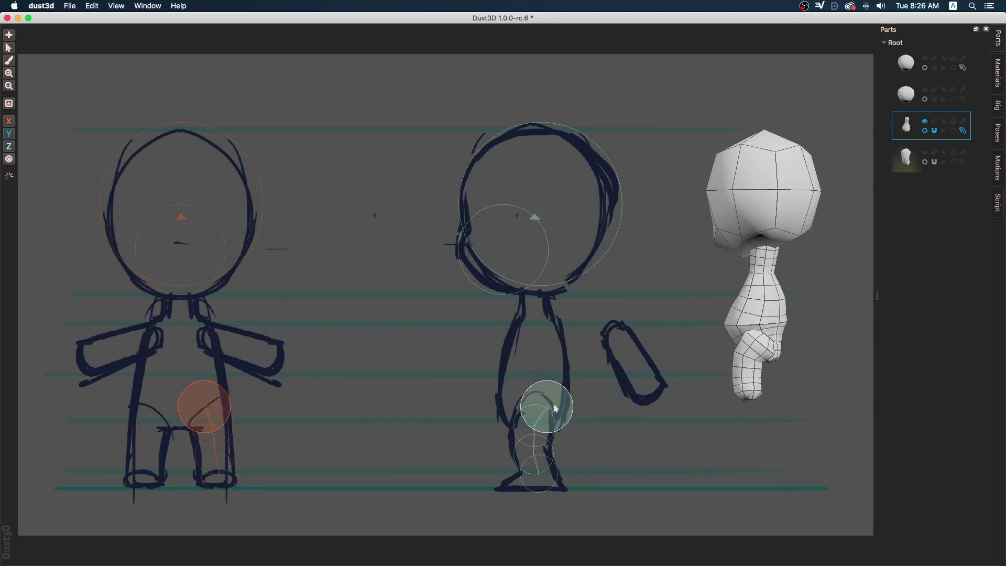
scroll(556, 407, up, 1)
mouse_move(833, 366)
middle_down()
mouse_move(796, 367)
mouse_move(815, 367)
middle_up()
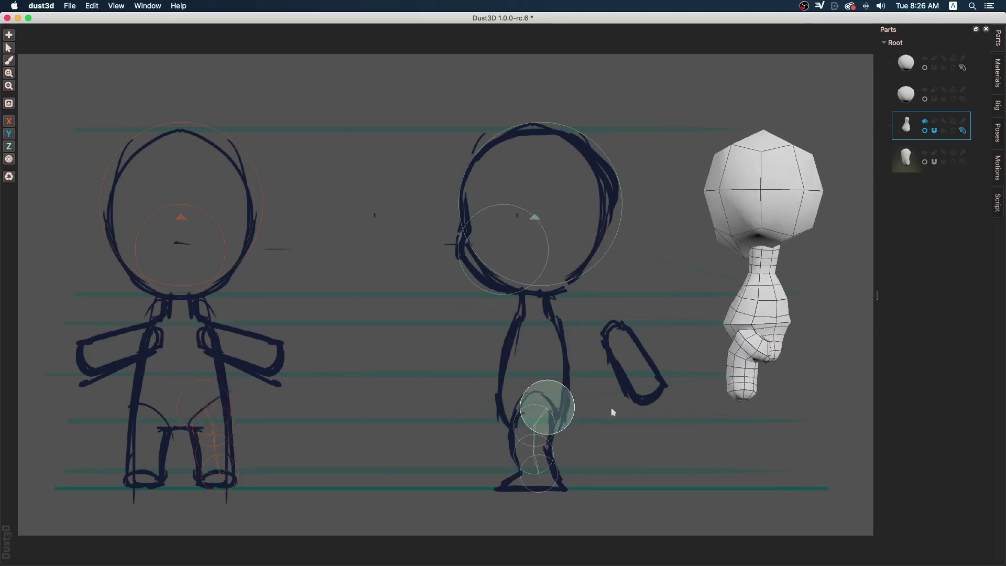
drag(546, 436, 546, 481)
scroll(546, 480, down, 2)
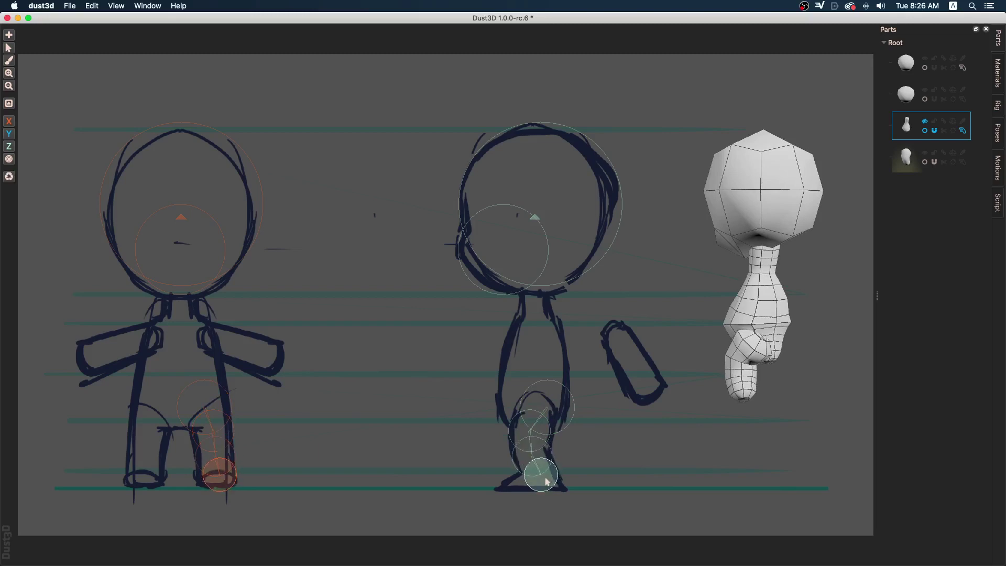
Try extending a toe node forward from the ankle node in the side view, and undo the addition
right_click(547, 480)
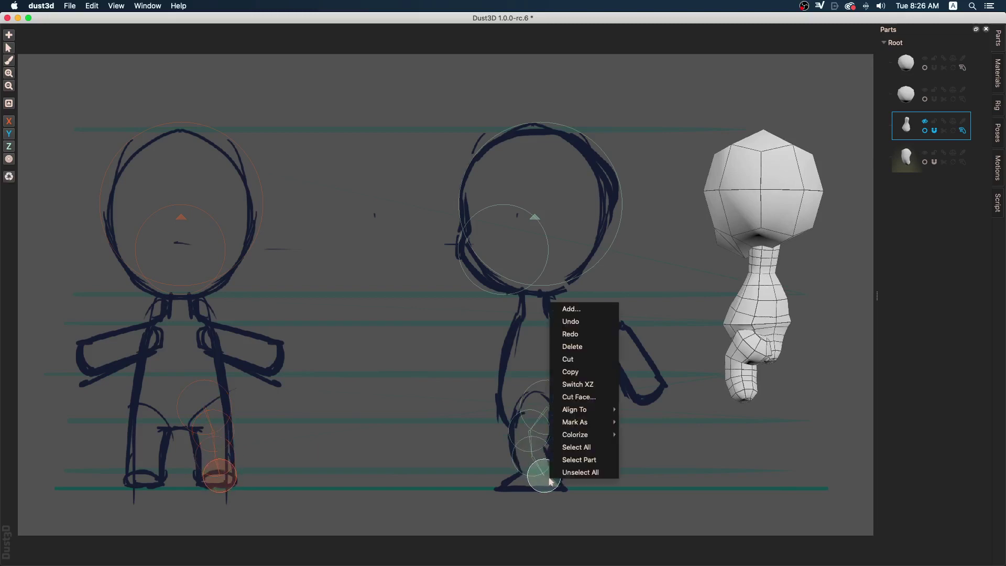
click(599, 311)
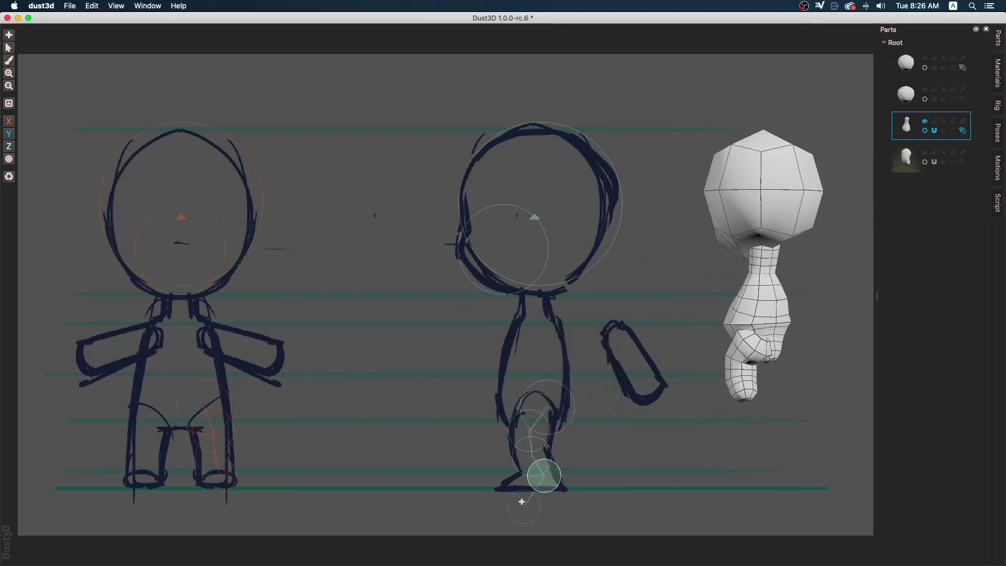
click(510, 478)
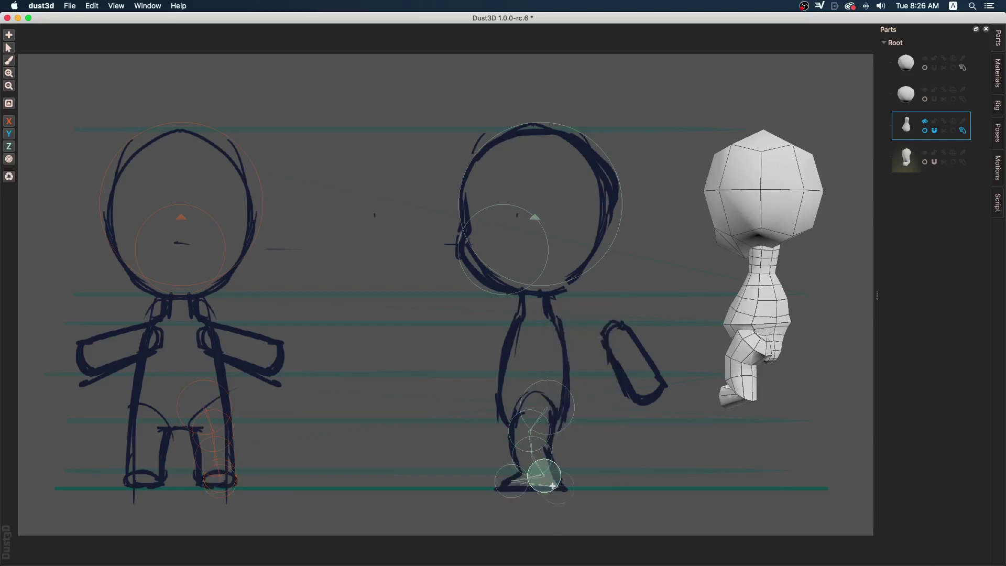
key(ctrl+z)
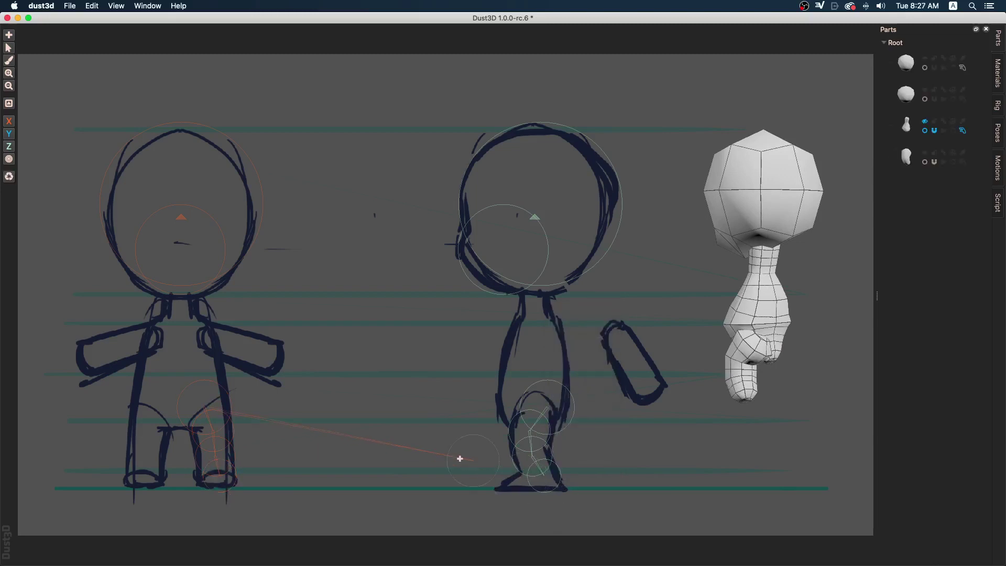
Extend the foot forward from the ankle node in the side view by adding three nodes along the sketched sole
right_click(555, 484)
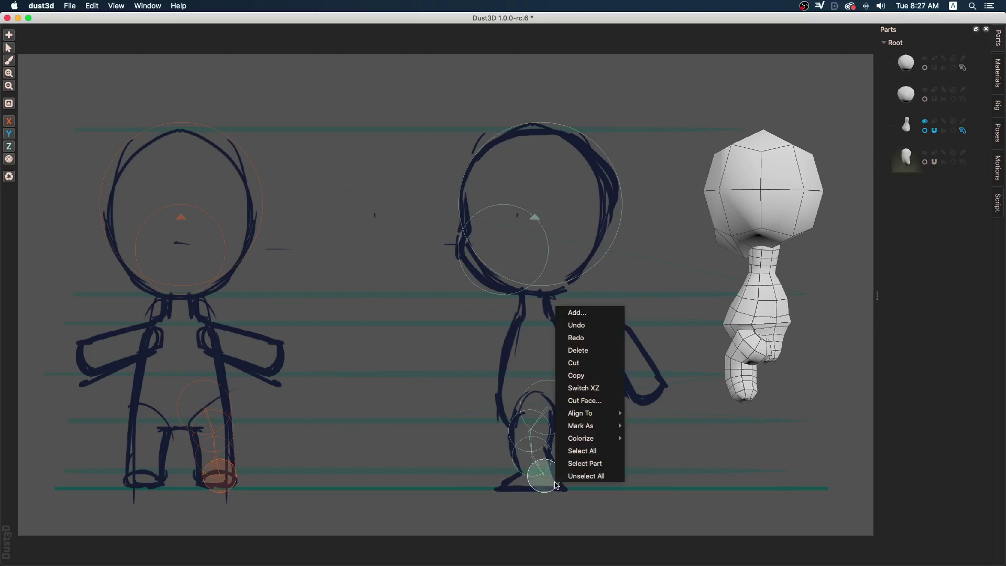
click(601, 319)
click(528, 479)
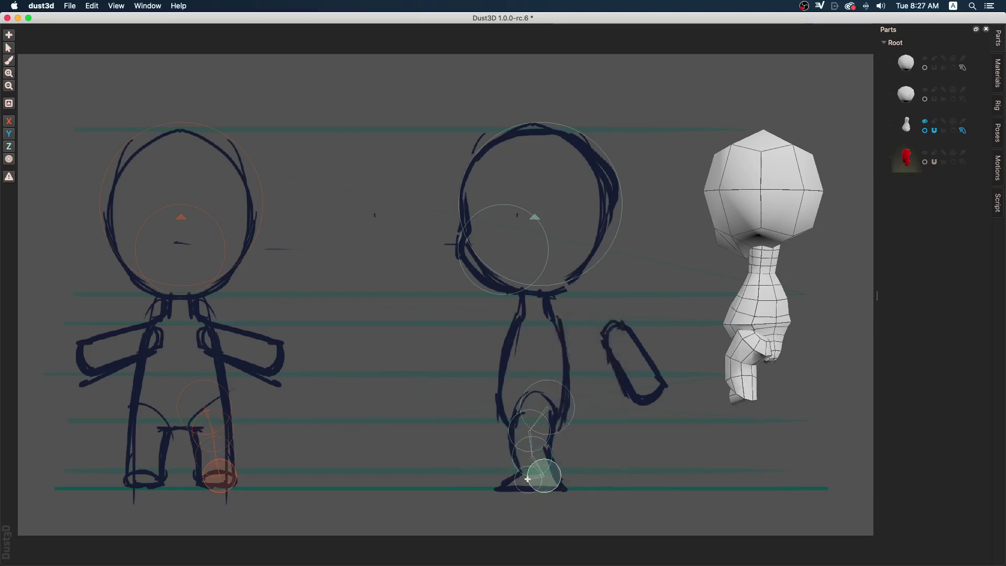
click(511, 482)
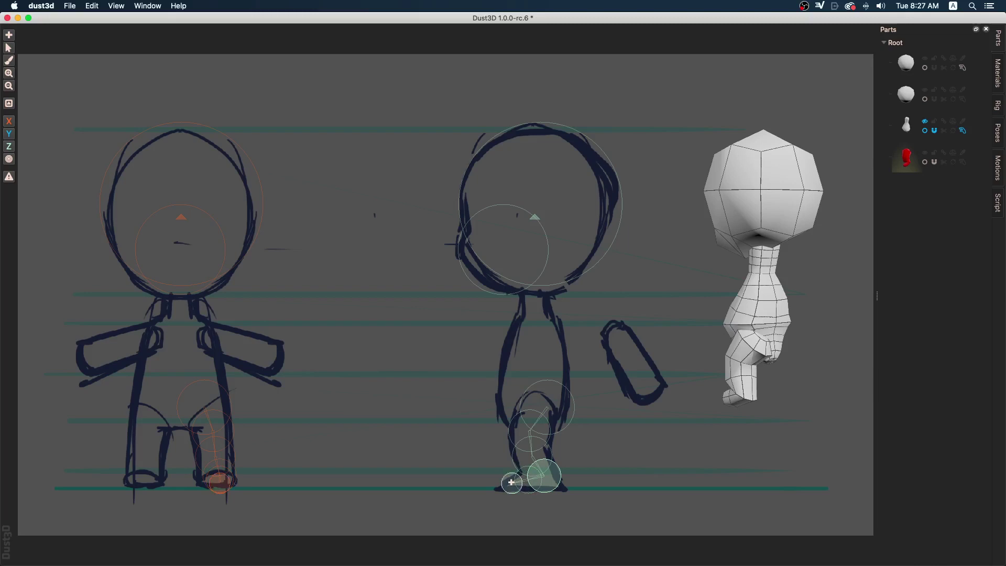
click(732, 442)
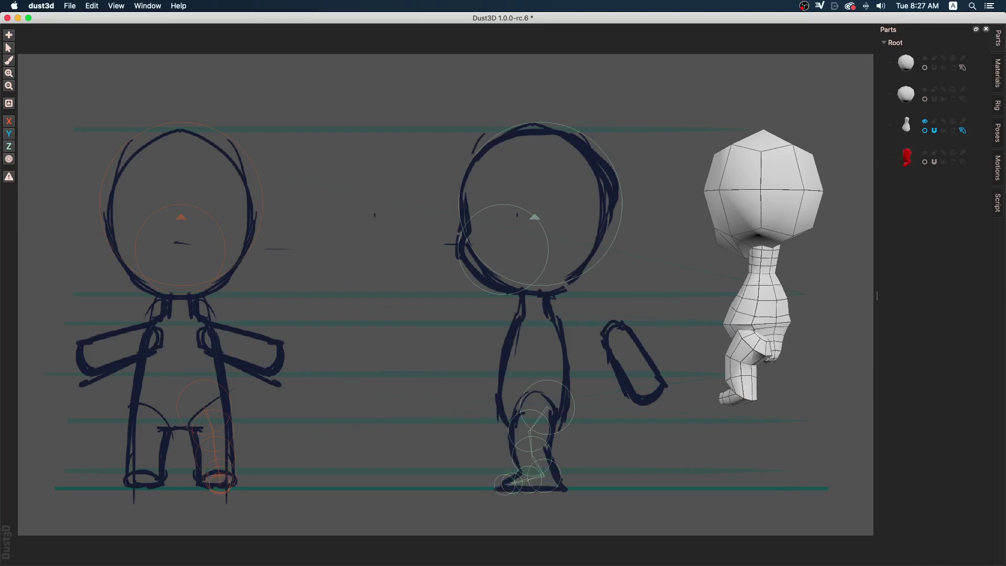
mouse_move(817, 398)
middle_down()
mouse_move(819, 386)
mouse_move(815, 413)
mouse_move(835, 370)
mouse_move(830, 413)
mouse_move(802, 409)
middle_up()
Try shifting the toe node outward in the front view, and undo the move
click(224, 485)
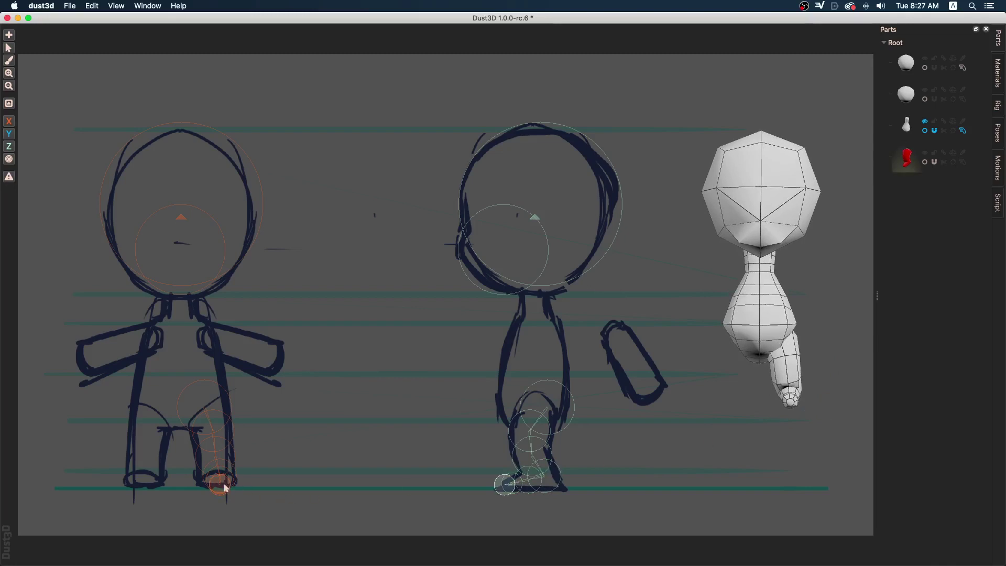
drag(224, 487, 230, 488)
click(231, 491)
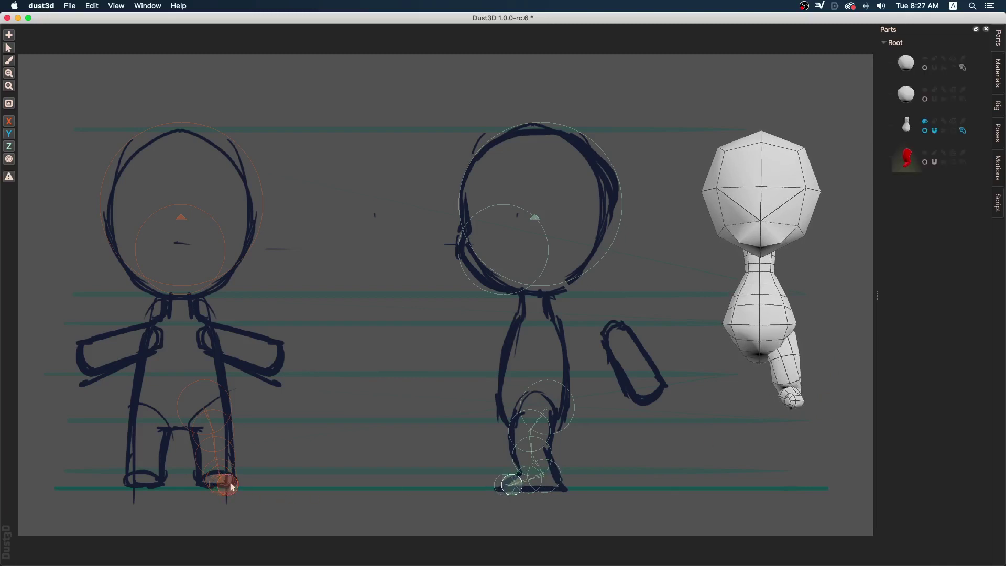
drag(231, 484, 223, 485)
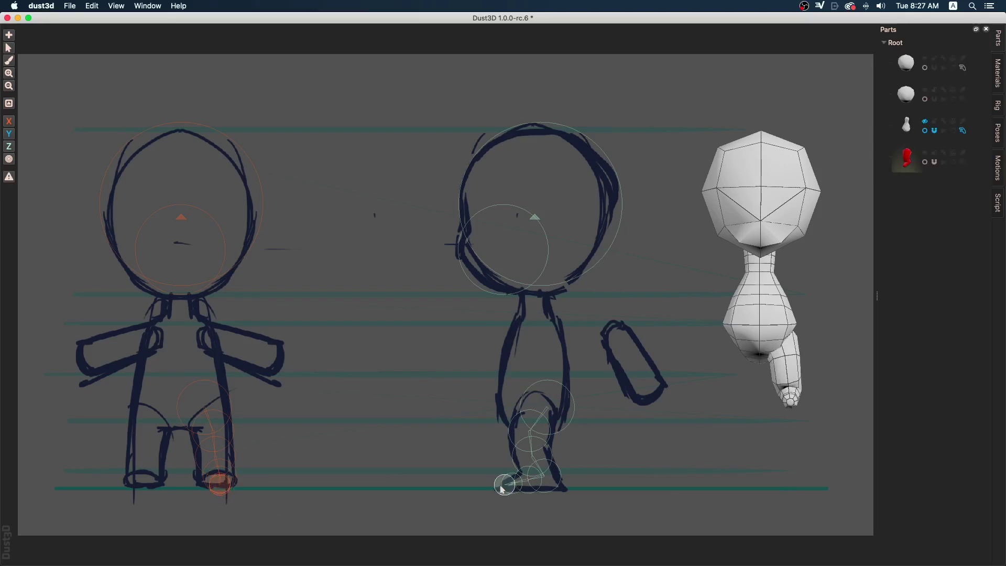
drag(225, 488, 224, 486)
key(super+z)
Lower the ankle node toward the heel of the side sketch, and adjust the shin node above it
middle_drag(764, 362, 687, 360)
drag(553, 491, 549, 489)
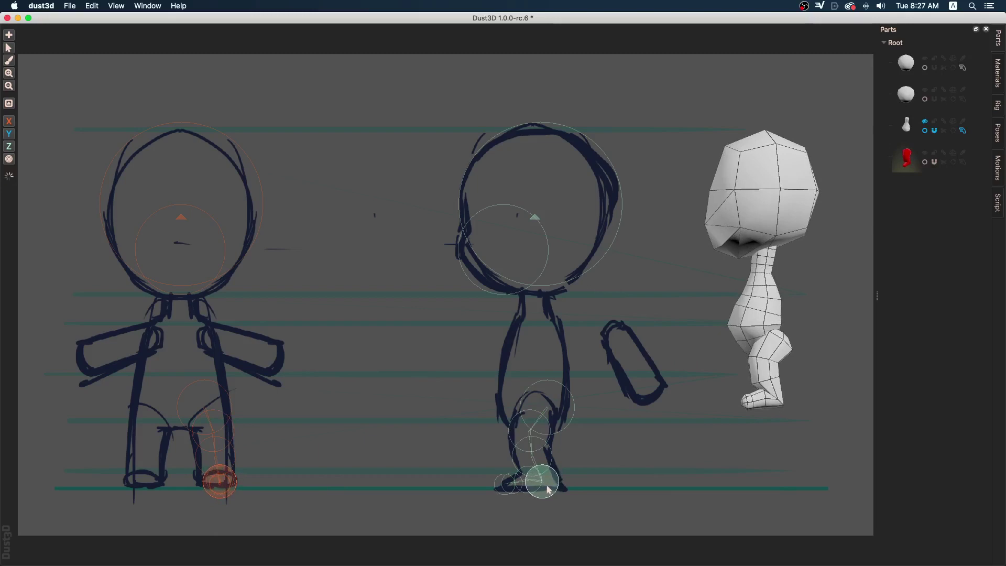
middle_drag(786, 361, 676, 357)
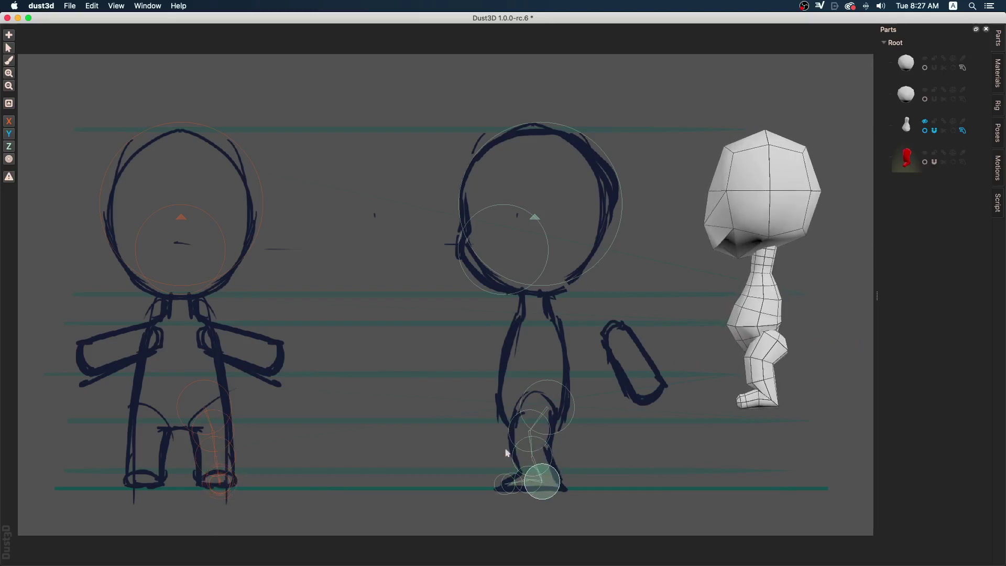
drag(529, 460, 532, 457)
Lower the foot nodes together onto the ground line in the side view, readjust the shin node, and extend the toe node forward
drag(556, 512, 493, 478)
drag(549, 492, 549, 499)
drag(548, 456, 546, 451)
drag(522, 490, 497, 497)
click(506, 491)
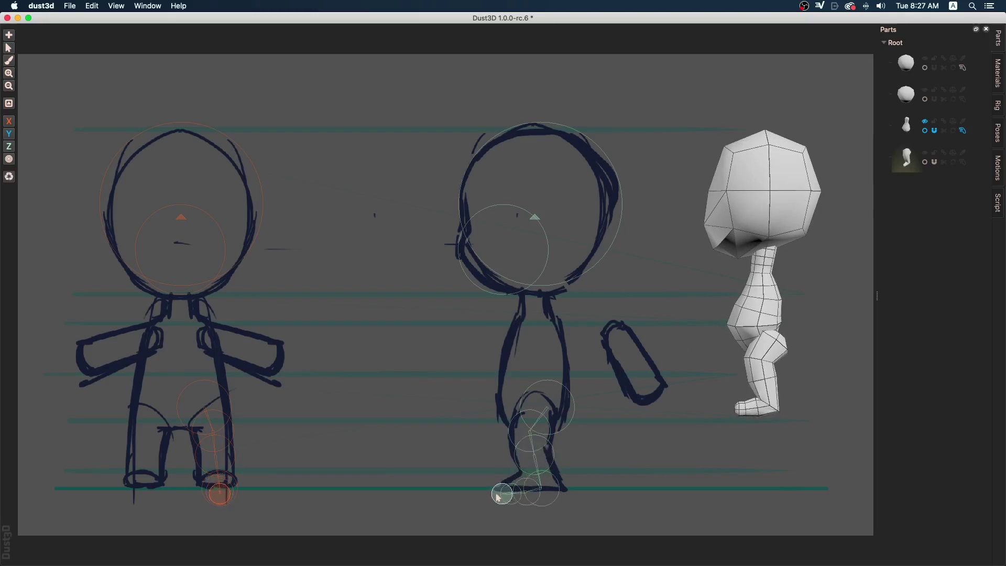
middle_drag(766, 391, 640, 399)
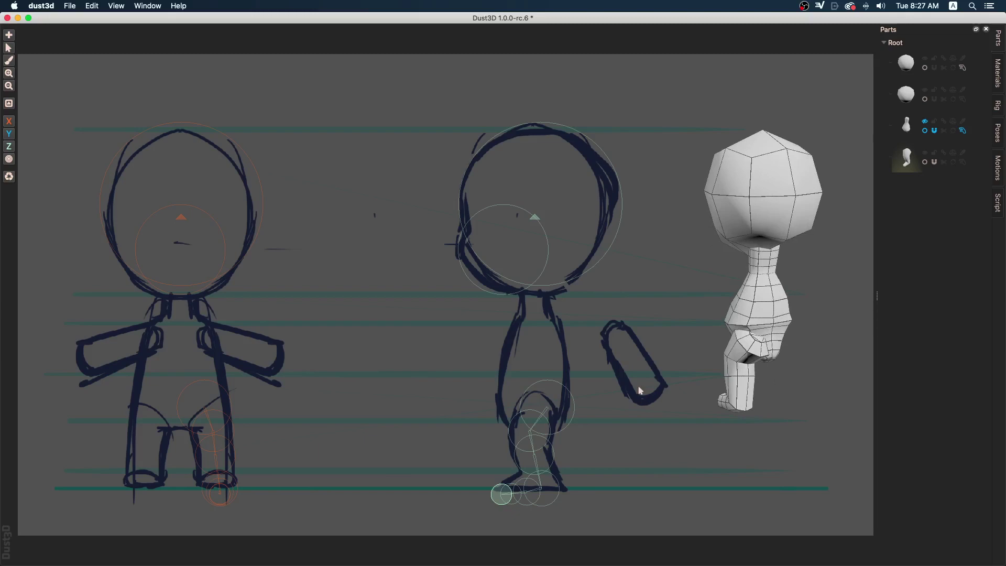
mouse_move(717, 365)
middle_down()
mouse_move(667, 386)
mouse_move(734, 374)
middle_up()
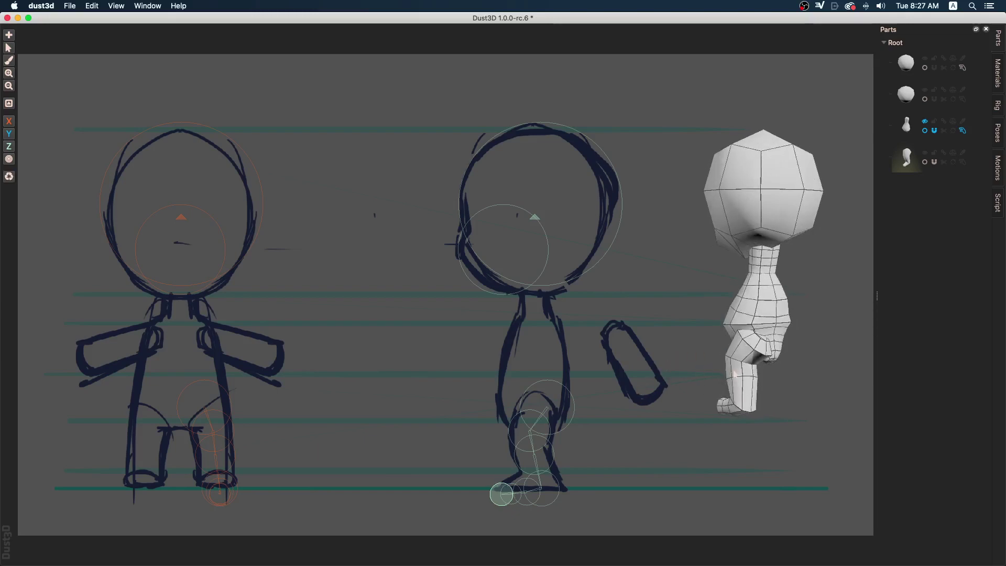
Try duplicating the whole leg with a horizontal flip and moving it sideways in the front view, and undo the changes
drag(619, 512, 443, 376)
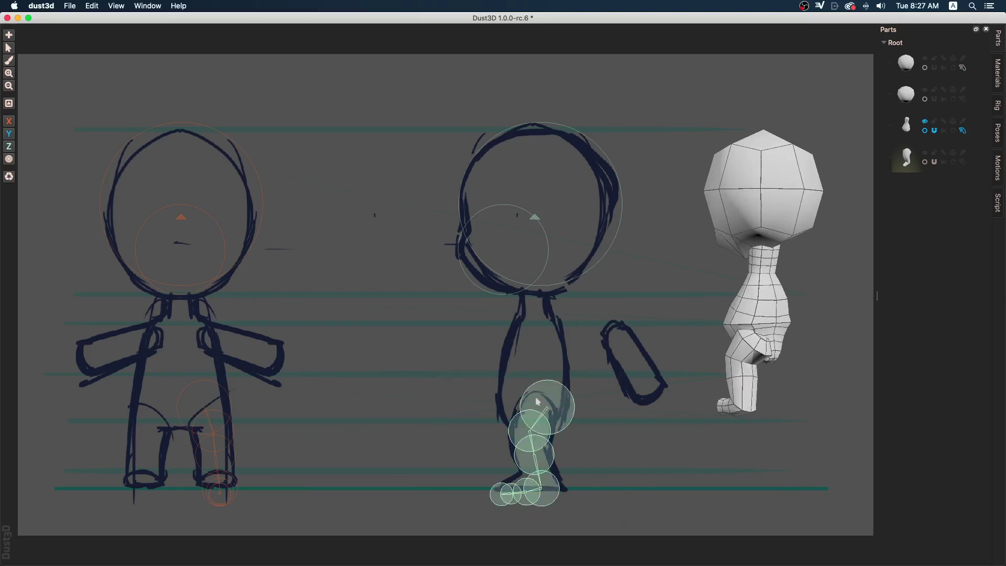
click(605, 401)
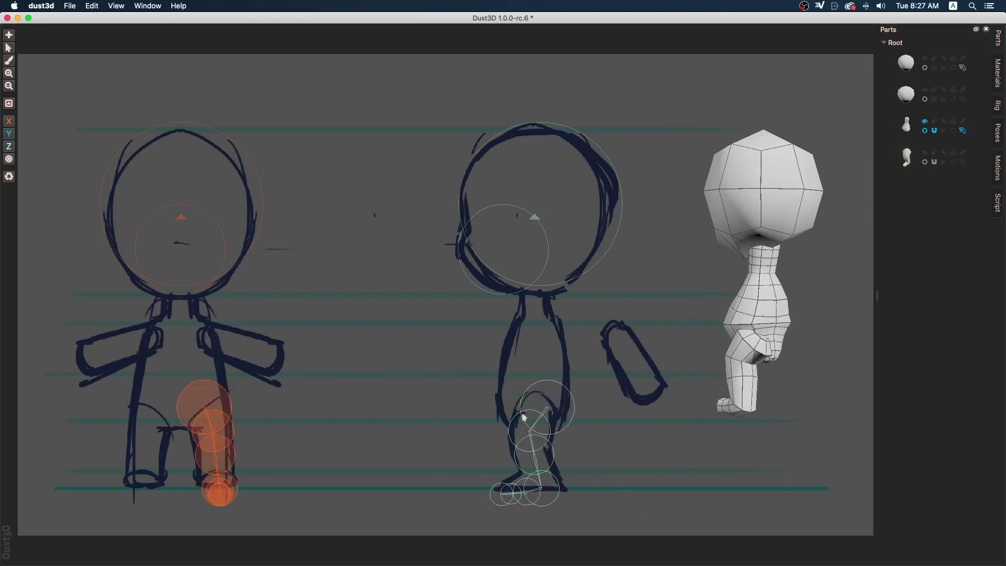
right_click(220, 404)
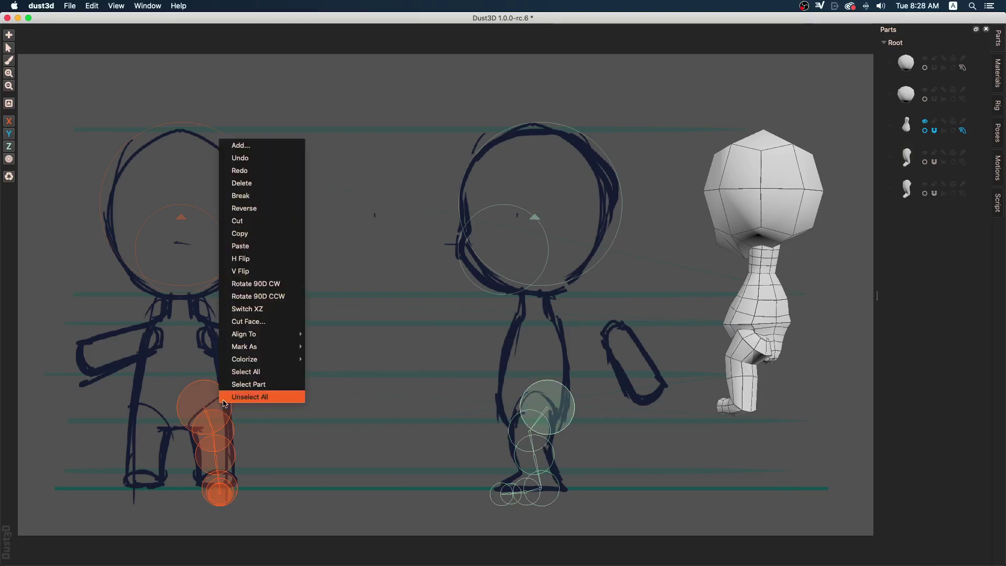
click(277, 258)
key(super+z)
key(super+z)
key(super+z)
key(super+z)
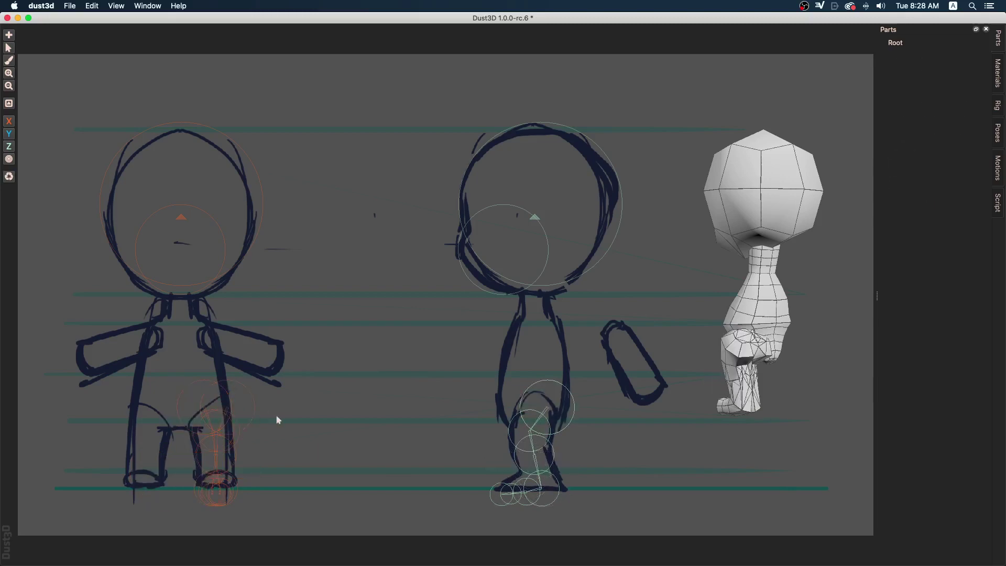
drag(210, 396, 291, 393)
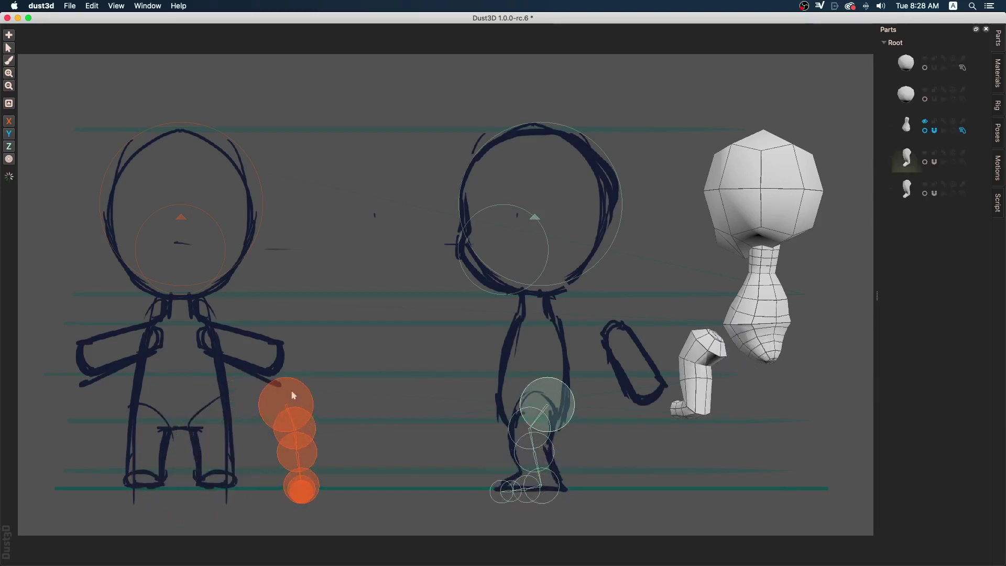
key(super+z)
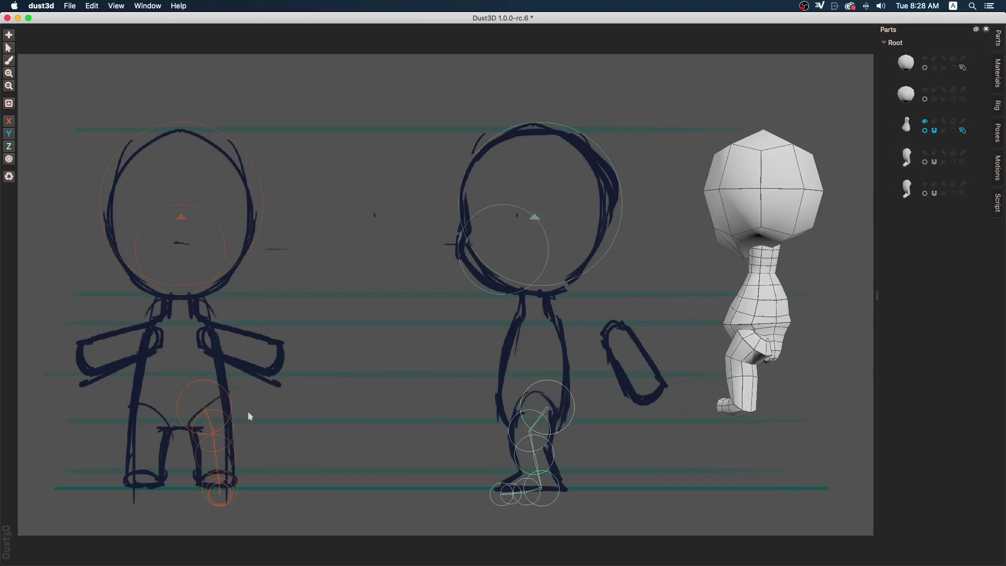
Paste a copy of the leg, flip it horizontally, and move it onto the opposite leg of the front sketch
drag(283, 404, 188, 515)
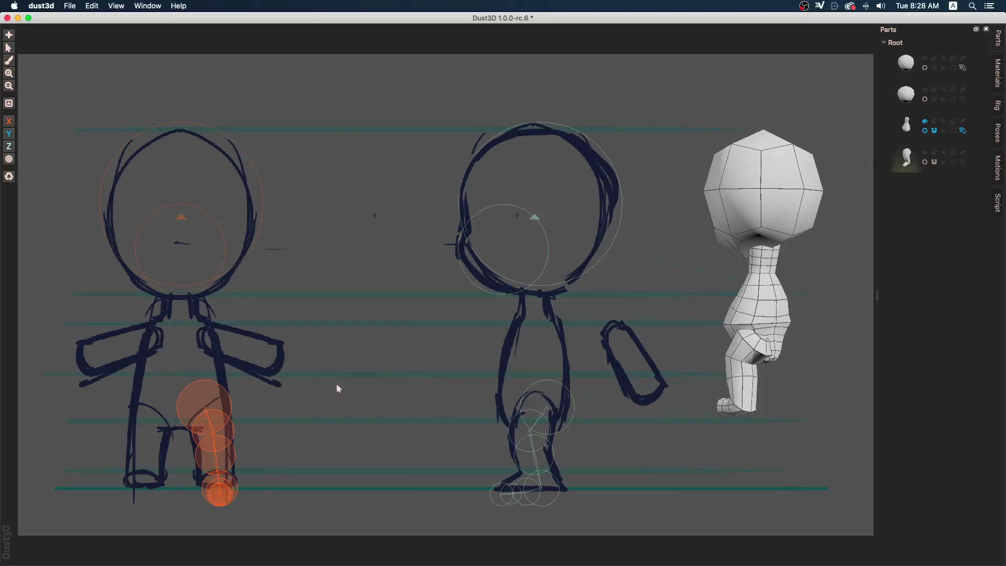
key(ctrl+v)
right_click(226, 403)
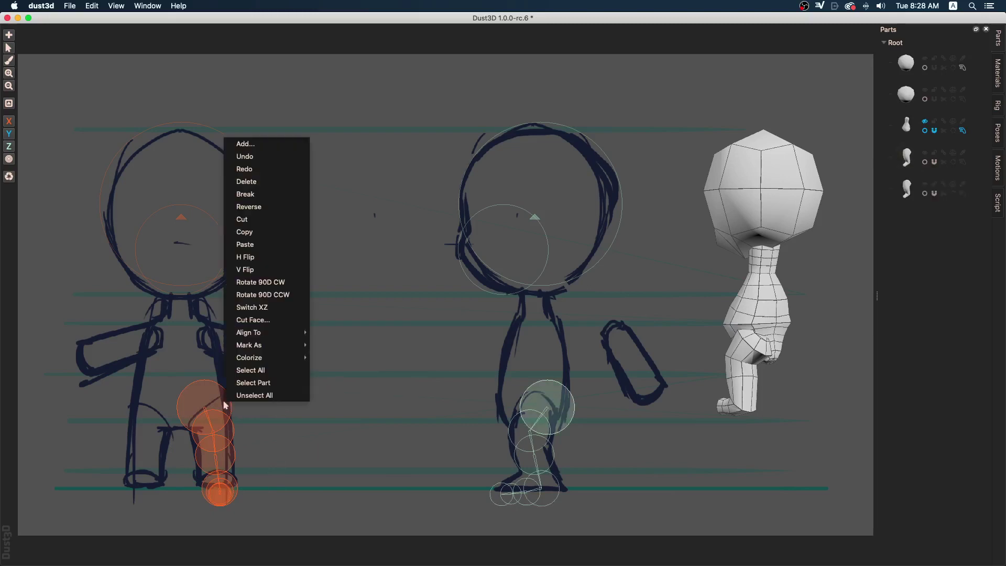
click(256, 257)
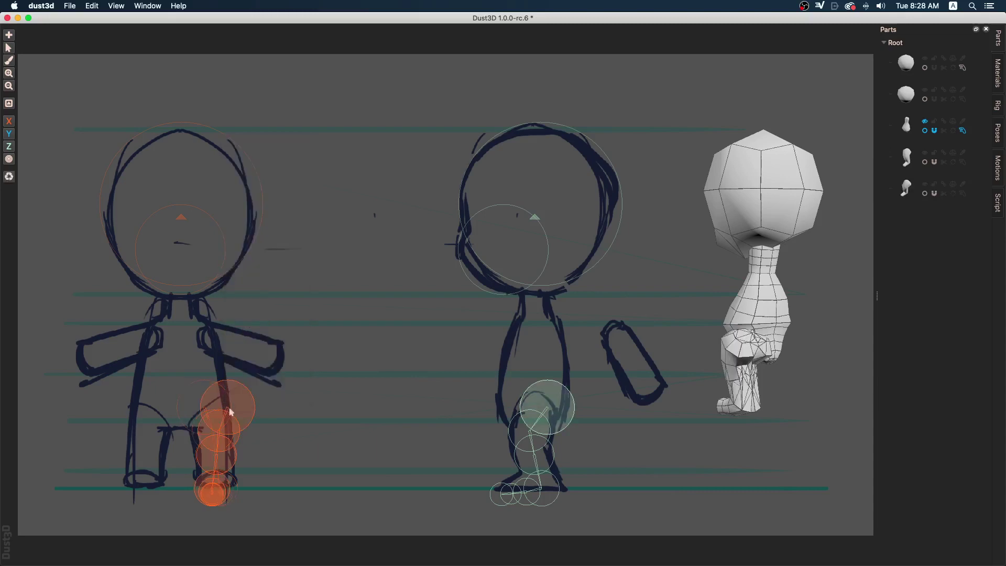
drag(243, 408, 173, 409)
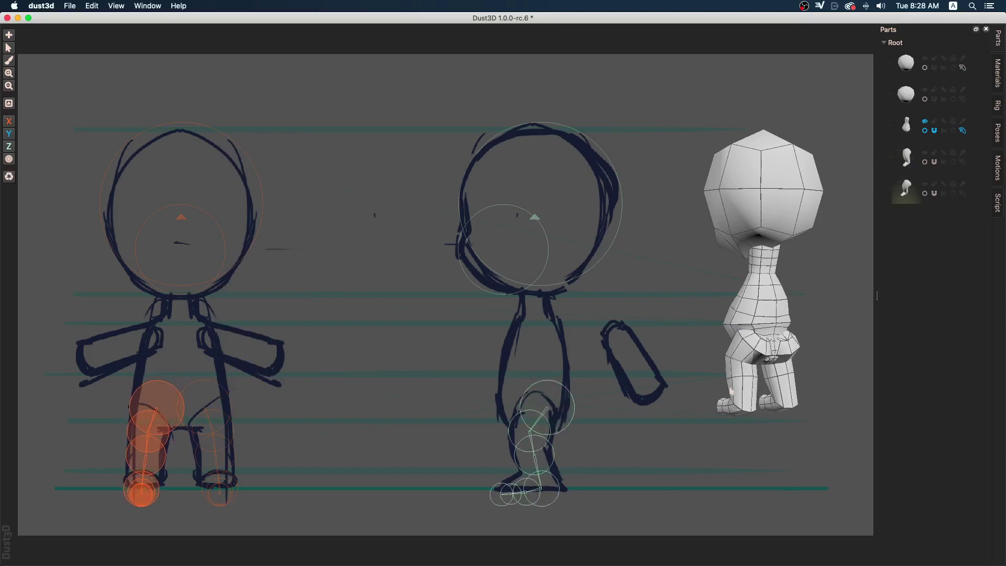
Undo the placement of the flipped leg copy and delete that copy
right_click(747, 346)
click(716, 344)
middle_drag(716, 349, 641, 341)
key(Delete)
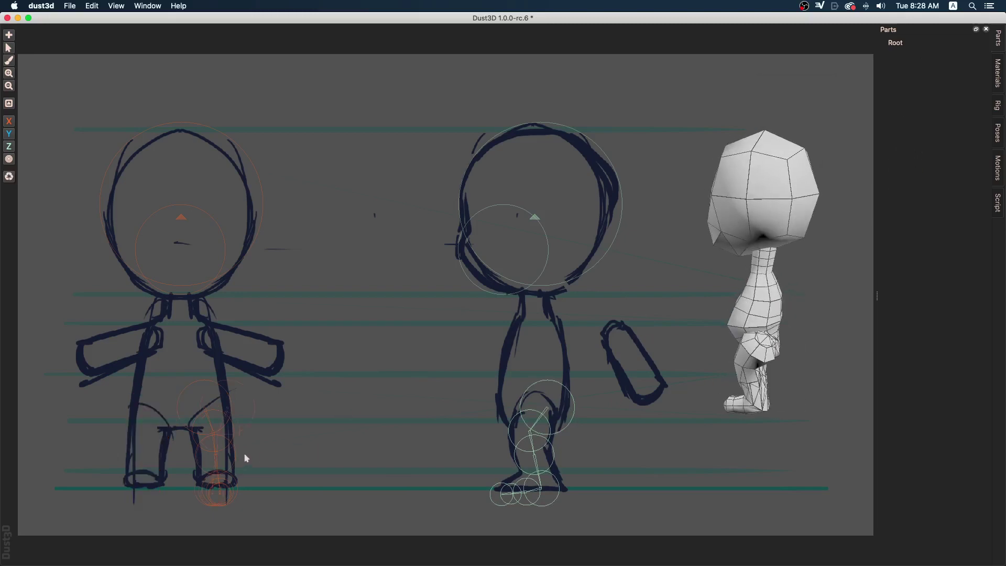
drag(282, 382, 163, 538)
click(406, 362)
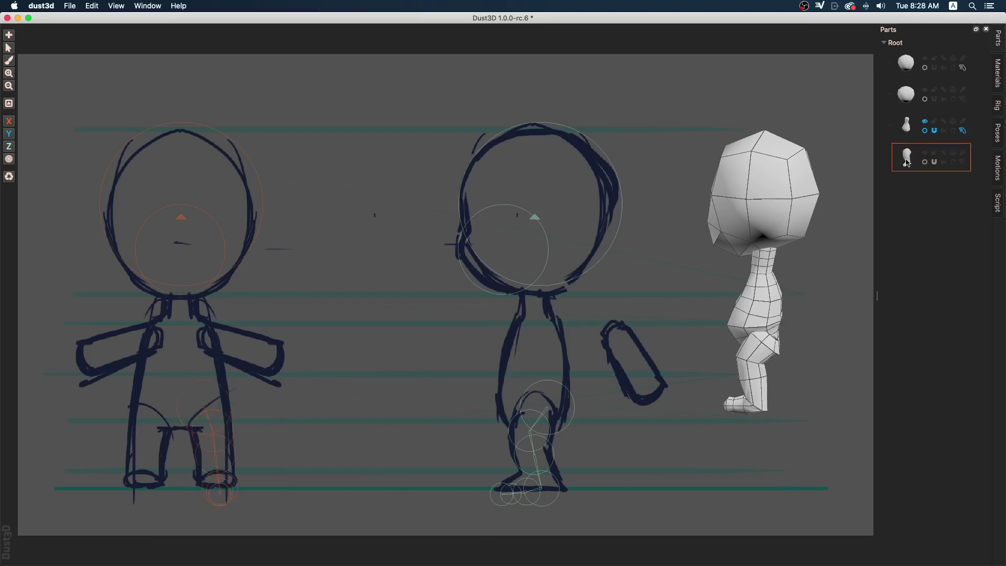
Turn on mirroring for the leg part to create the opposite leg, and inspect both legs in the 3D preview
click(956, 155)
middle_drag(781, 336, 839, 330)
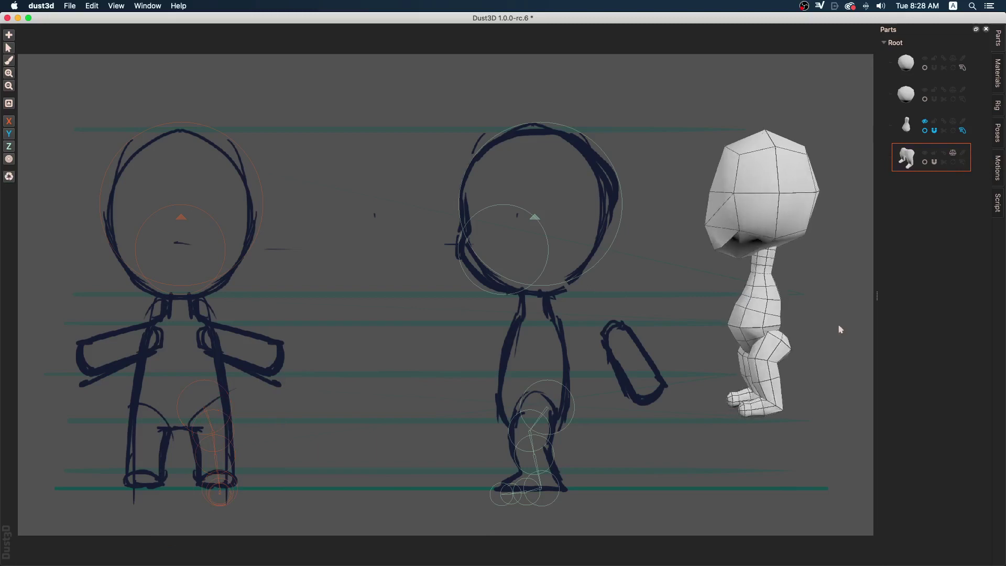
middle_drag(723, 360, 768, 305)
drag(767, 306, 752, 349)
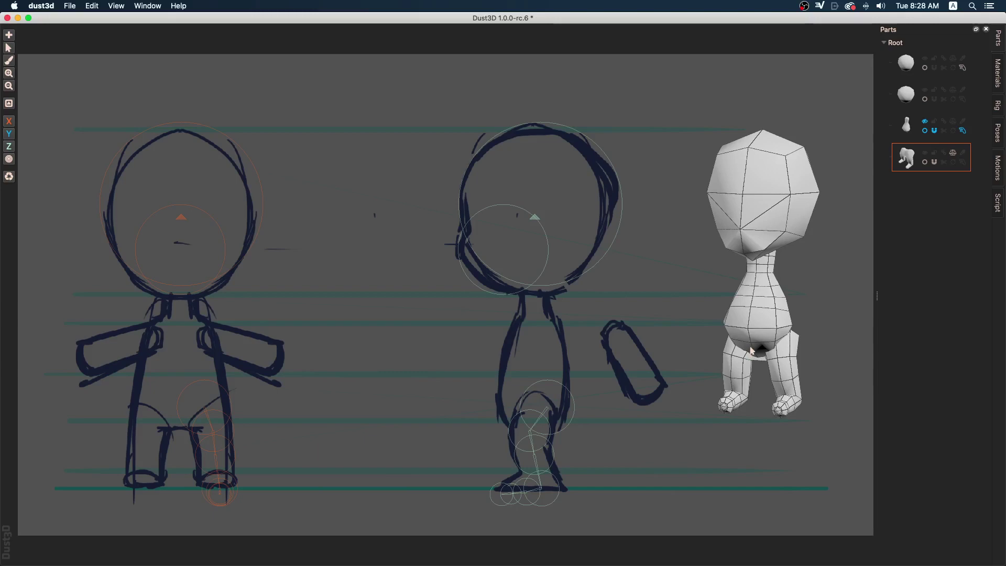
Show the torso's nodes, hide the leg's, and shift the belly and pelvis nodes forward in the side view
click(926, 124)
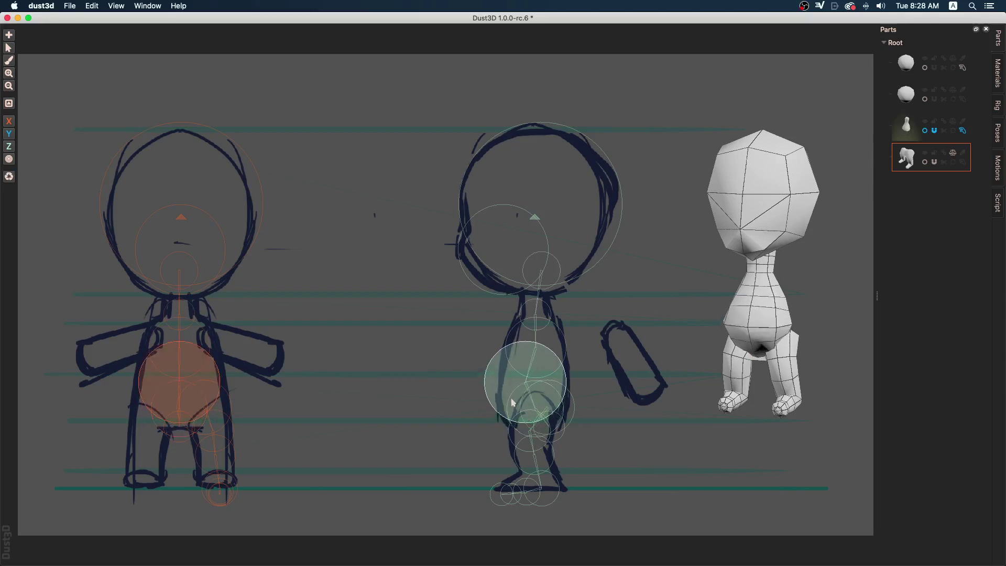
drag(511, 399, 506, 402)
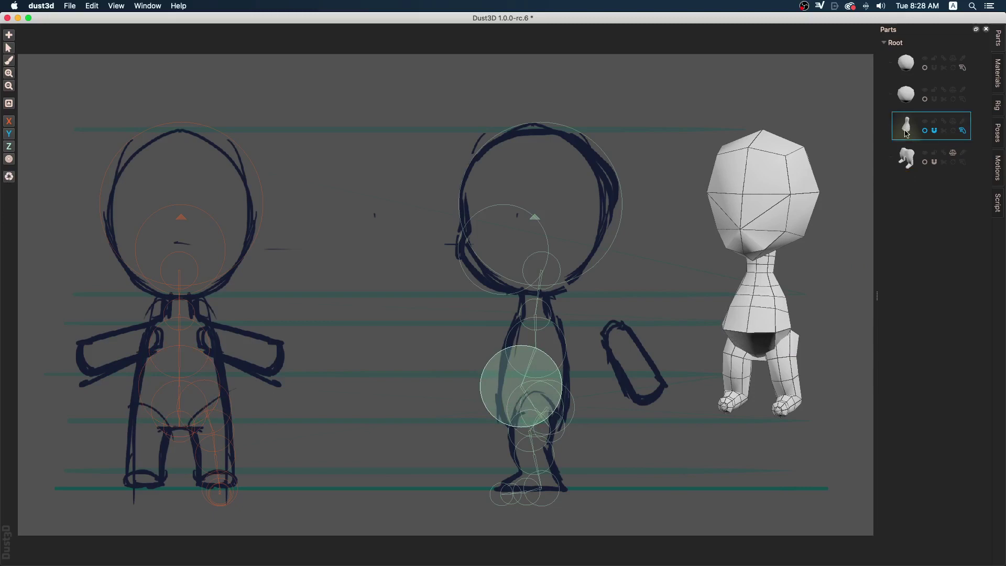
click(517, 433)
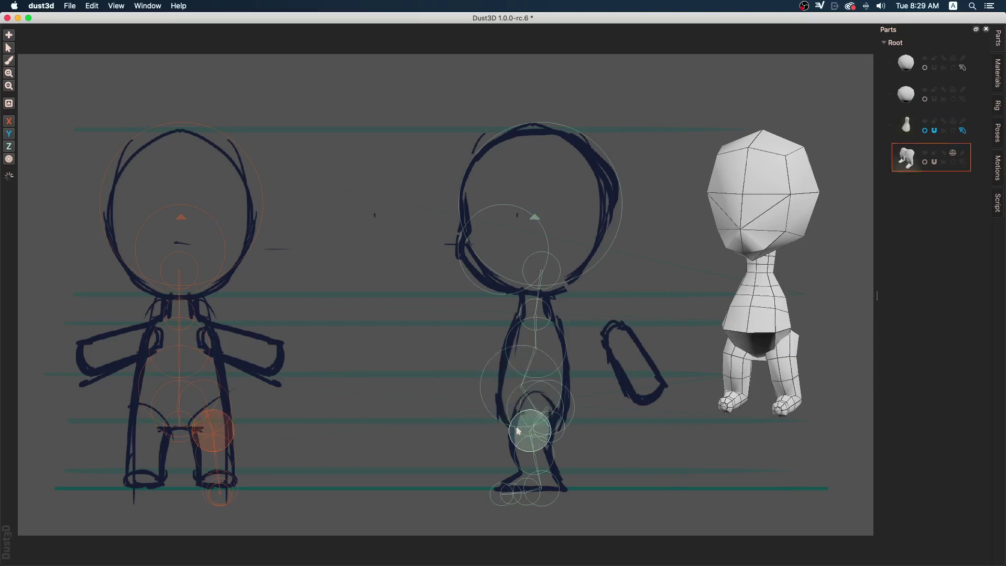
mouse_move(516, 432)
mouse_down()
mouse_move(516, 407)
mouse_move(506, 440)
mouse_move(509, 432)
mouse_up()
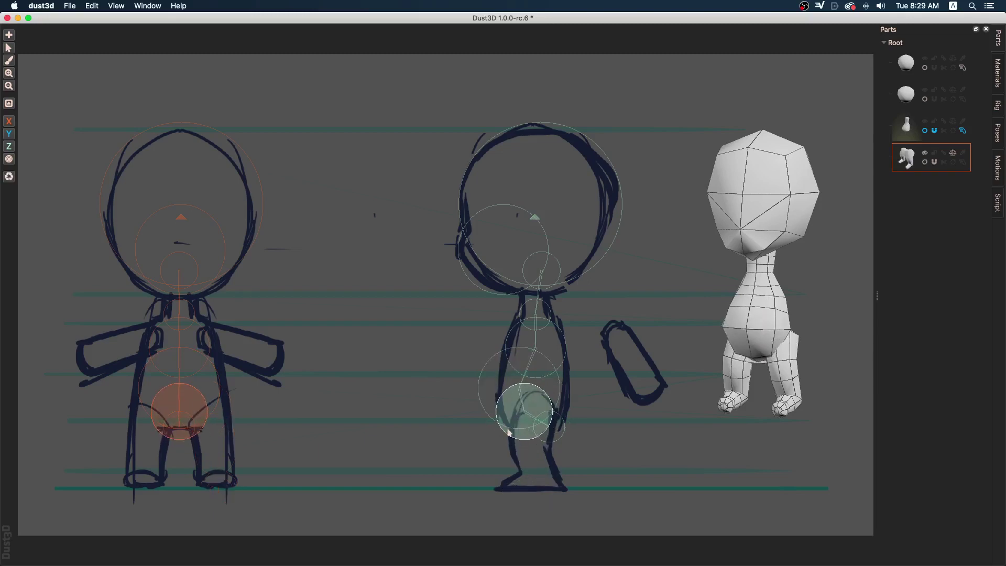
Slightly enlarge the pelvis node, and move the torso's lowest rear node forward in the side view
scroll(509, 432, up, 2)
middle_drag(834, 327, 746, 313)
drag(745, 313, 713, 313)
middle_drag(712, 313, 714, 316)
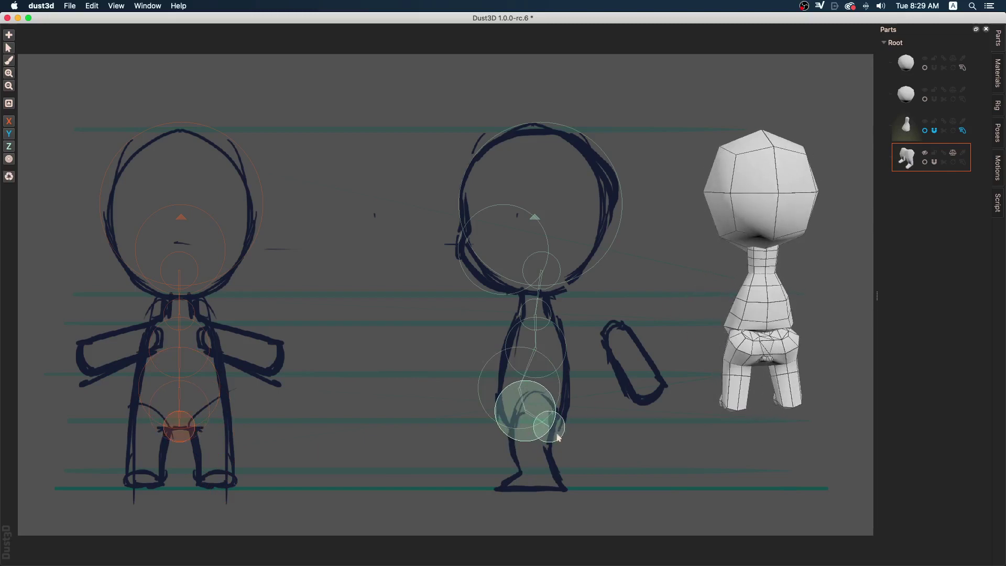
drag(559, 436, 553, 437)
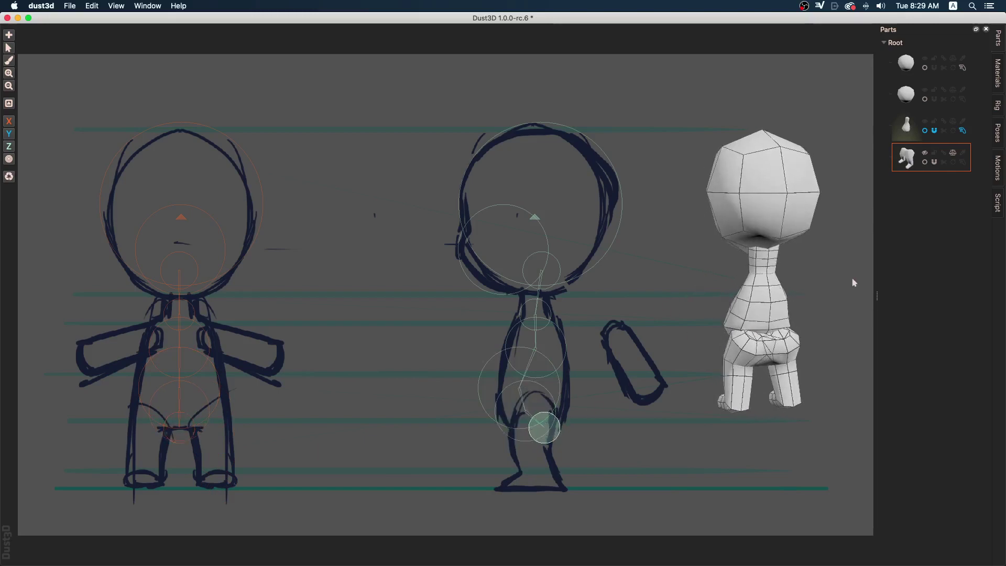
Hide the torso and leg nodes, and add a new four-node arm chain widening toward the hand along the front-view arm sketch
drag(853, 281, 795, 322)
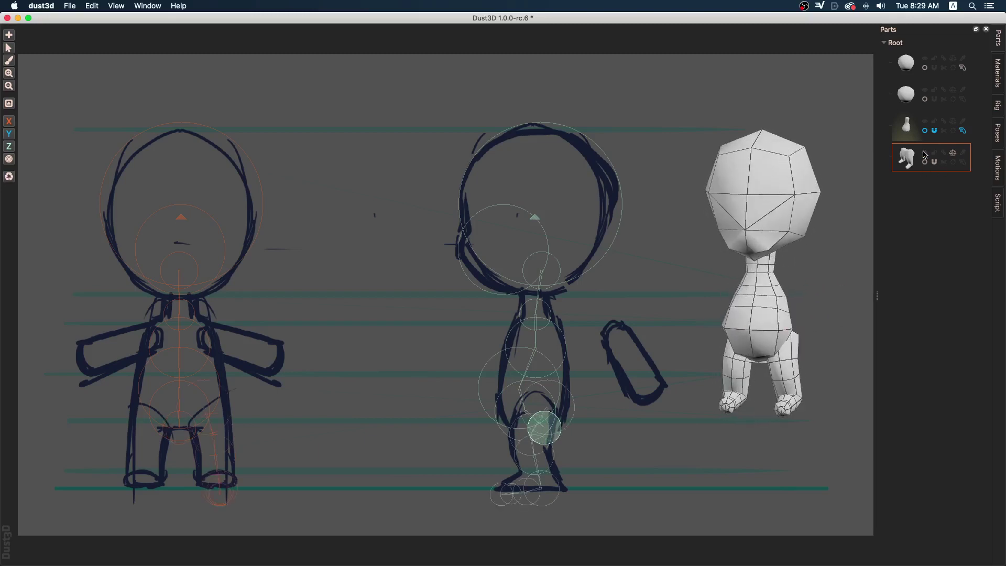
middle_drag(671, 349, 651, 341)
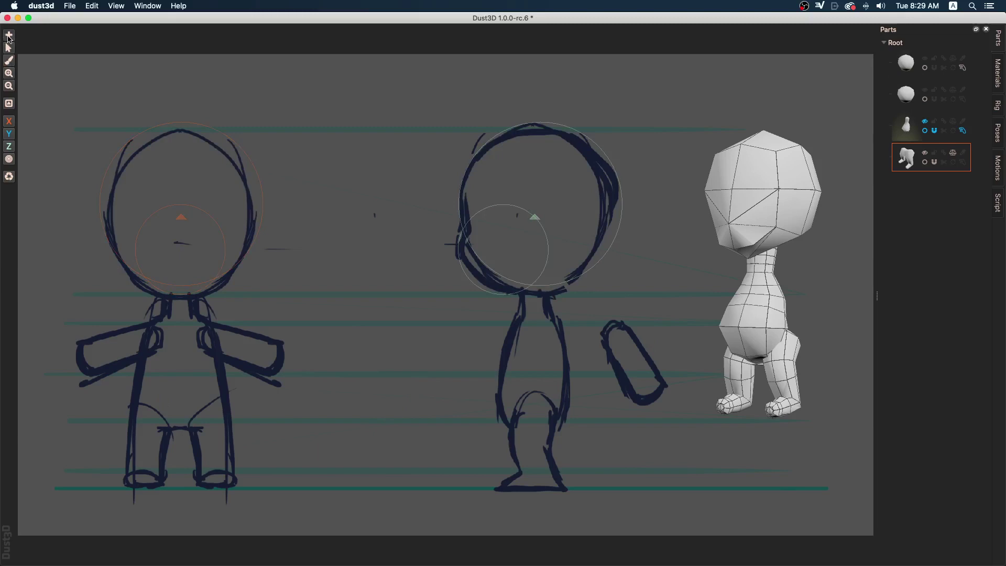
right_click(267, 365)
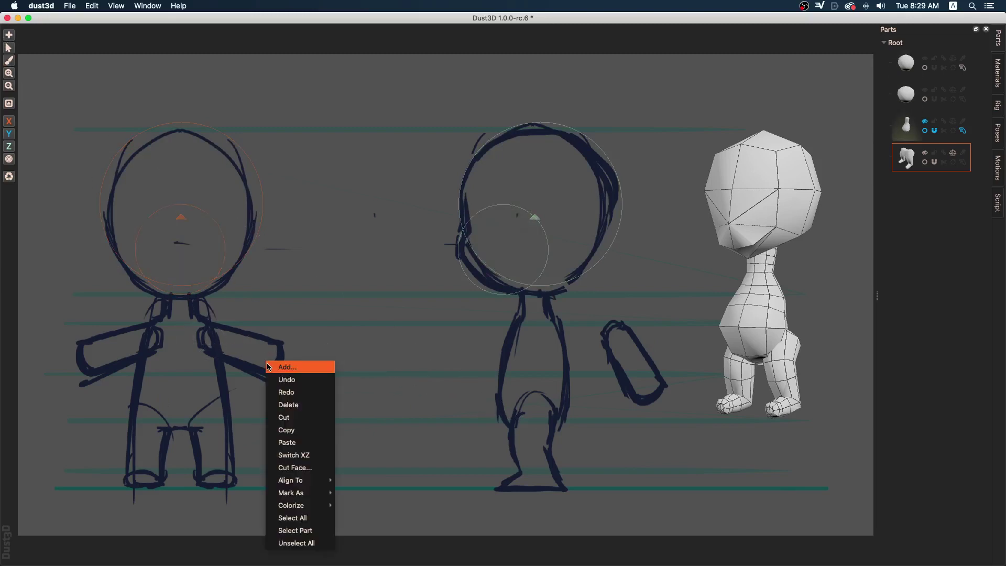
click(269, 367)
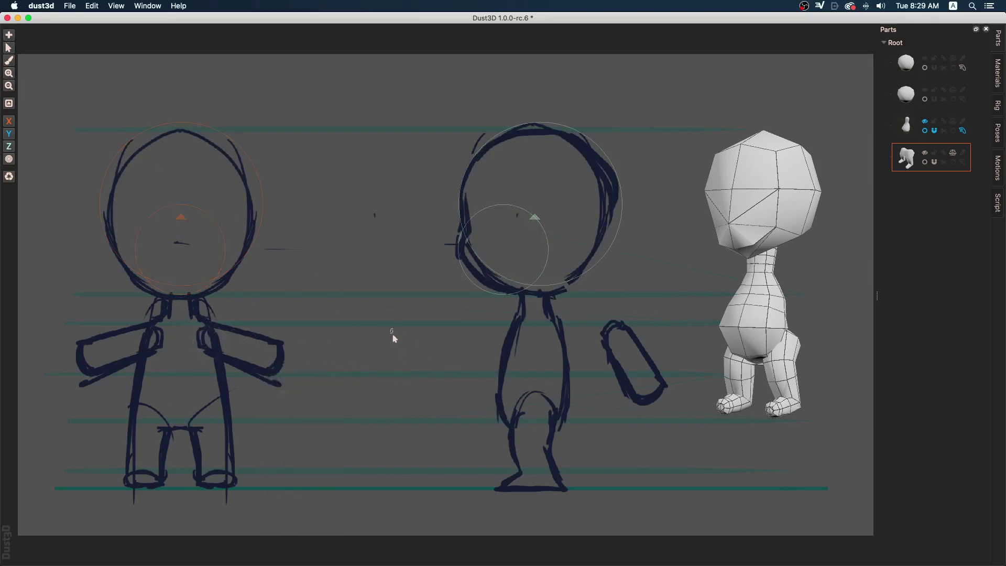
right_click(303, 341)
click(315, 344)
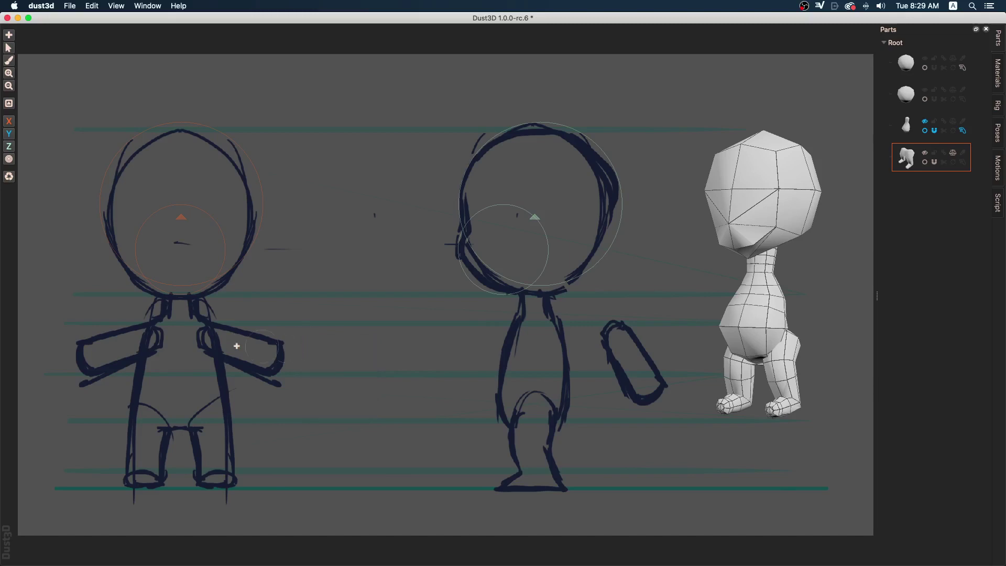
click(207, 334)
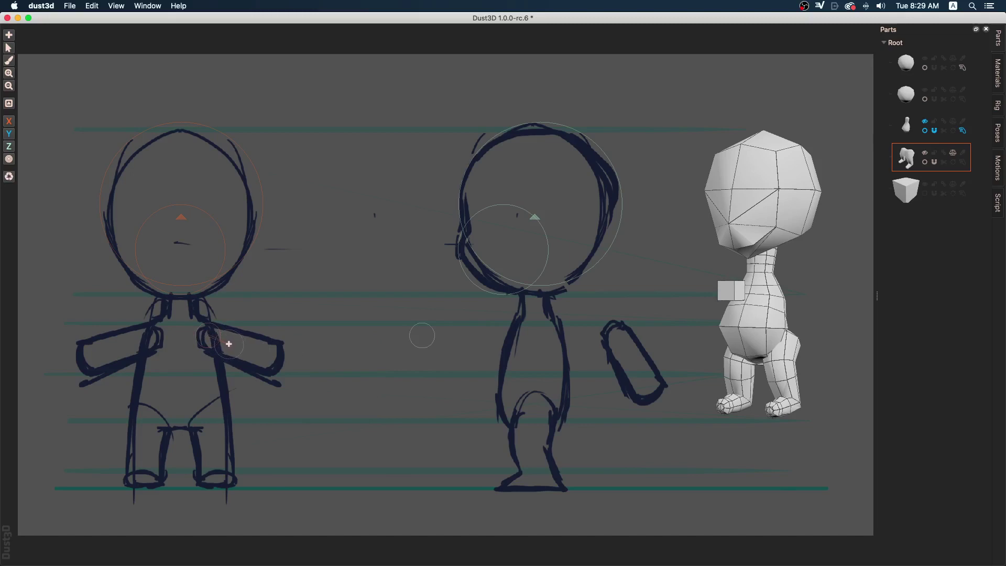
click(229, 344)
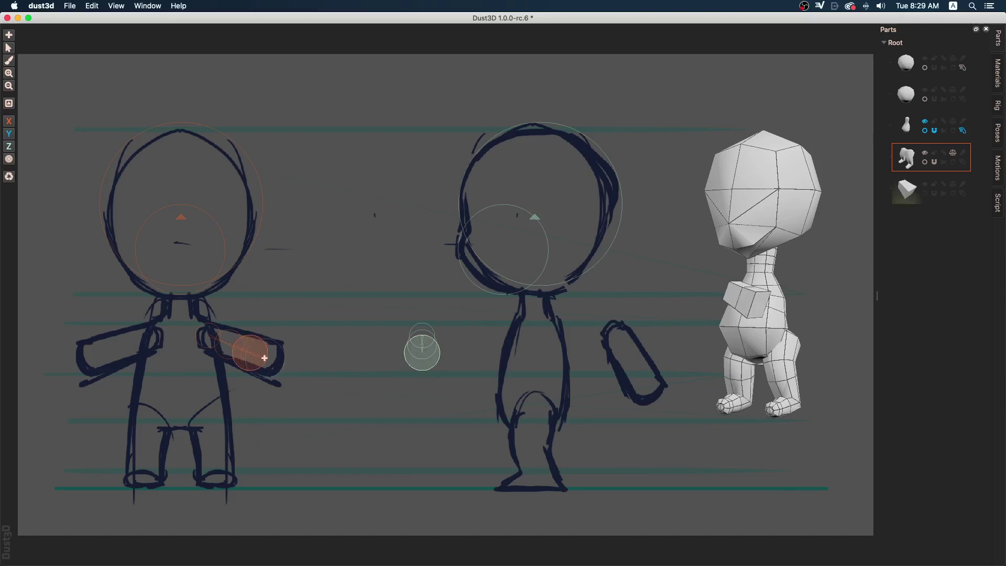
scroll(269, 359, up, 3)
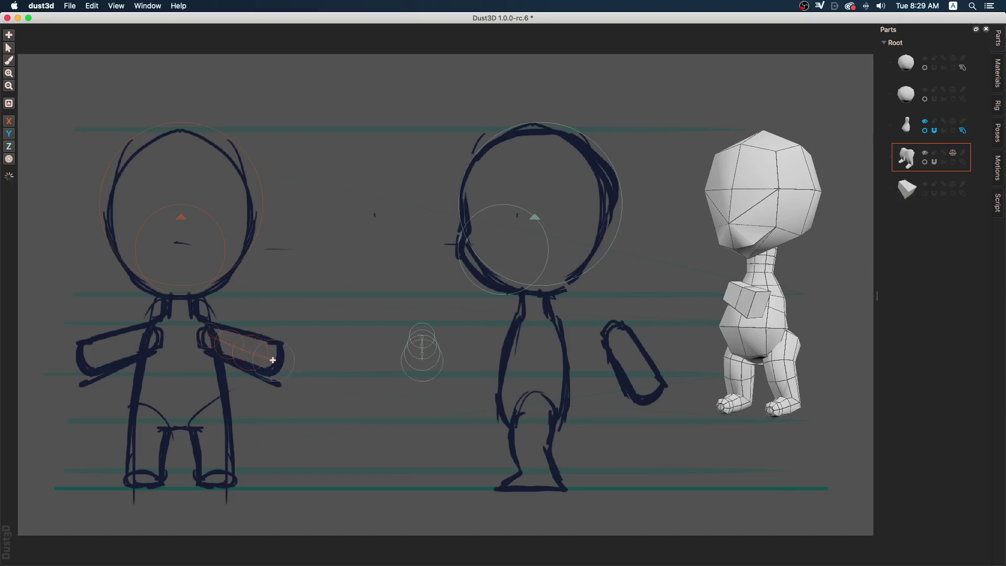
Turn on subdivision for the arm part, and align its nodes with the detached arm sketch in the side view
click(925, 195)
mouse_move(372, 314)
mouse_down()
mouse_move(442, 398)
mouse_move(484, 371)
mouse_move(624, 370)
mouse_move(644, 385)
mouse_move(648, 363)
mouse_move(642, 370)
mouse_move(619, 335)
mouse_move(654, 385)
mouse_up()
click(621, 384)
click(630, 348)
drag(346, 404, 206, 343)
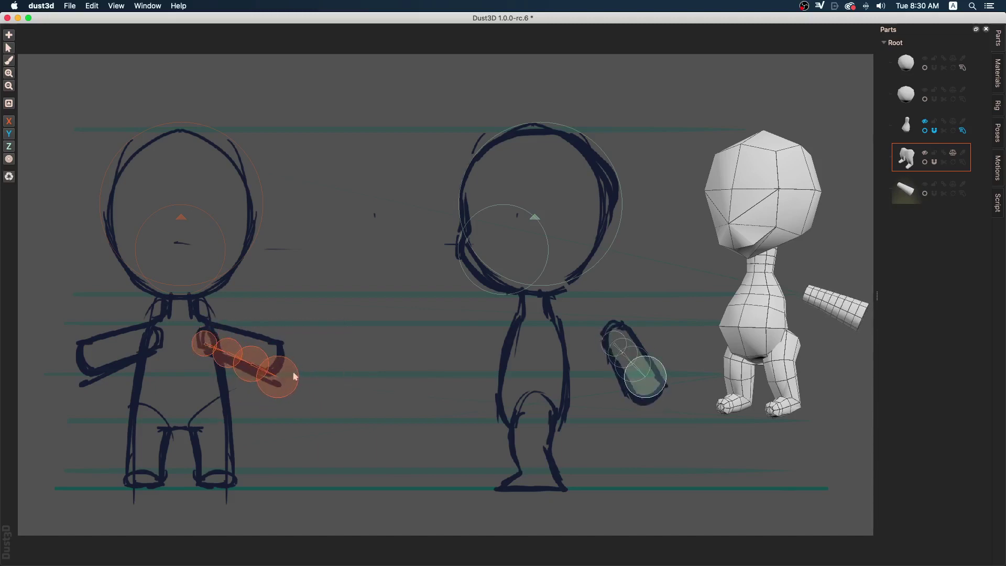
Round the arm's ends, raise it onto the front-view sketch, and move it against the upper torso in the side view
drag(291, 377, 292, 360)
drag(586, 303, 581, 380)
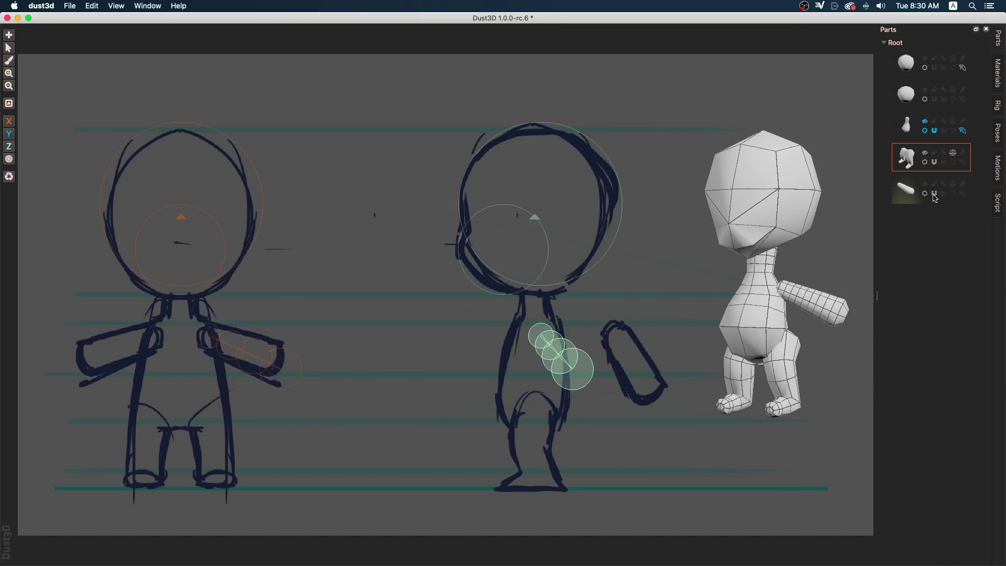
drag(581, 379, 571, 372)
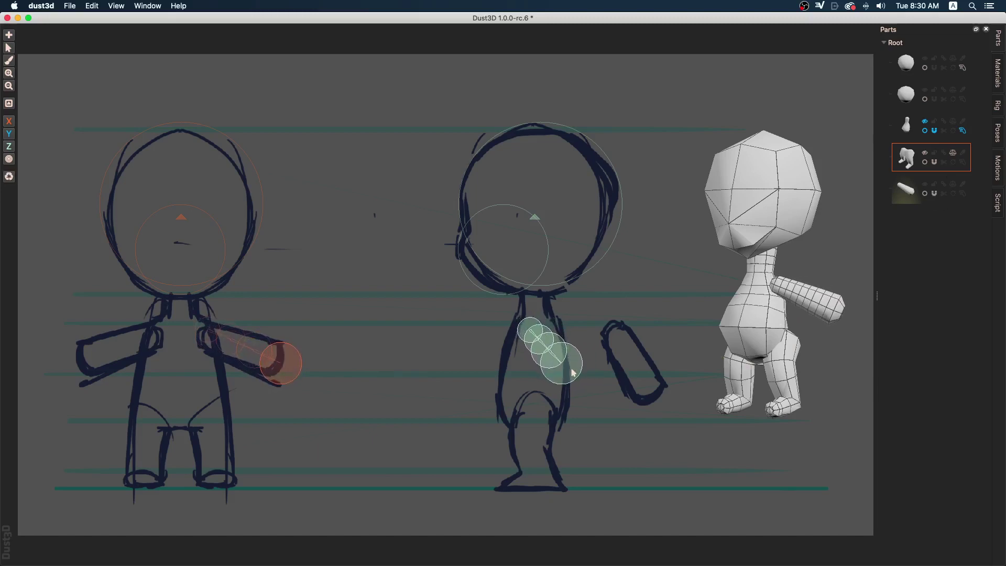
right_click(669, 359)
click(630, 373)
middle_drag(630, 373, 663, 381)
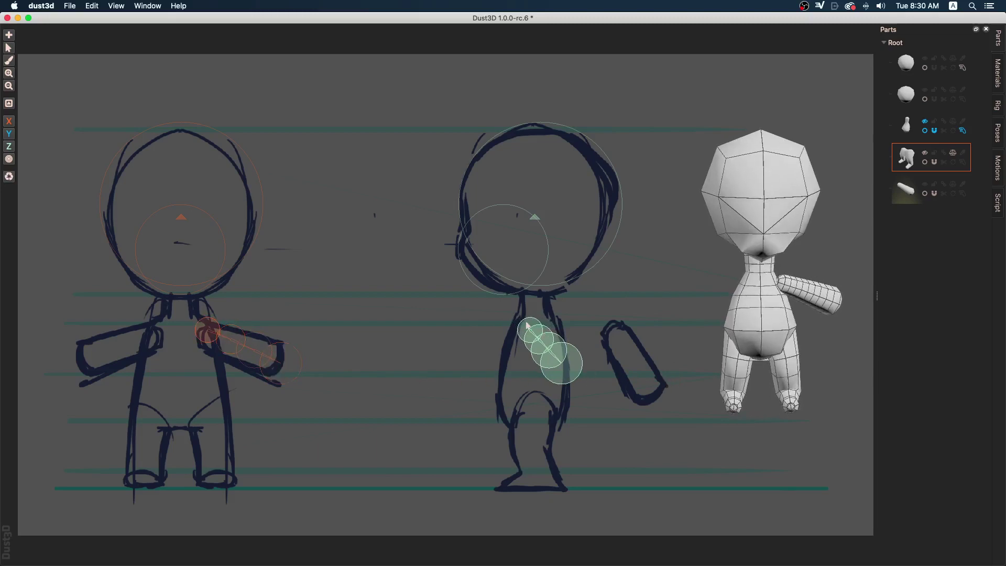
Bend the arm by moving its nodes in the side view, and shift the shoulder node toward the torso in the front view
drag(528, 326, 539, 326)
click(598, 368)
drag(573, 376, 569, 354)
drag(565, 355, 542, 320)
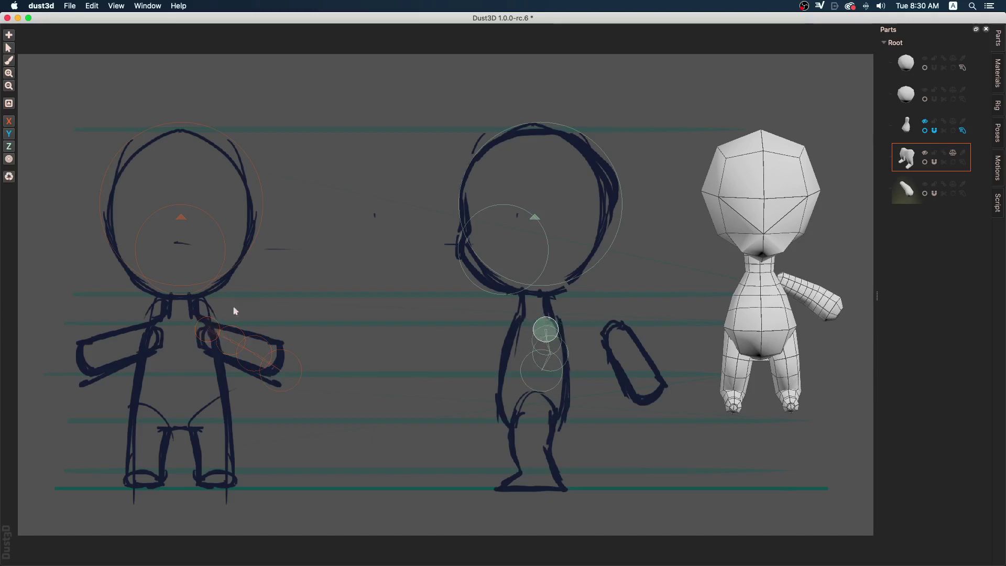
drag(209, 331, 198, 330)
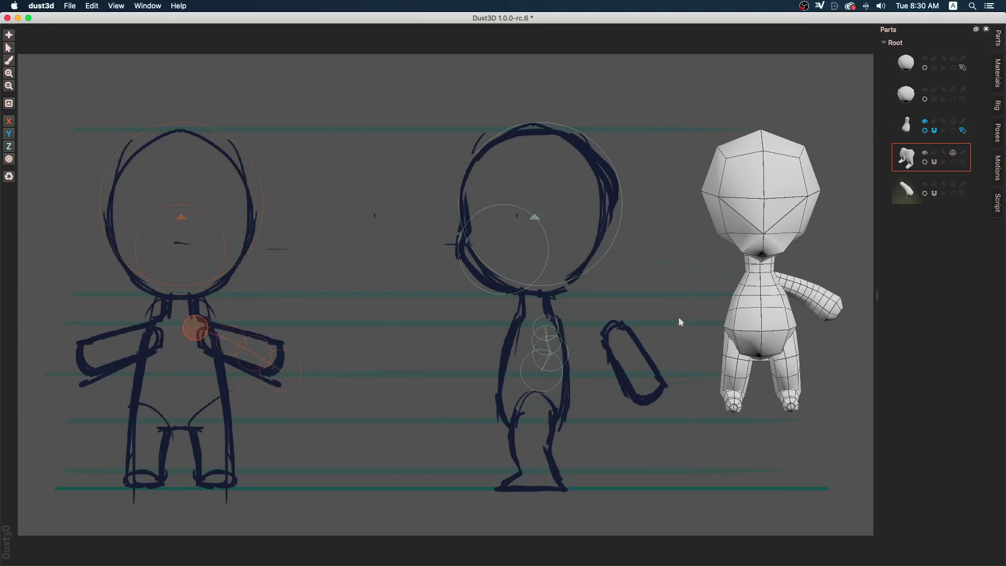
Turn on mirroring for the arm part, and show the leg and torso nodes again
drag(678, 319, 705, 322)
middle_drag(759, 315, 763, 313)
click(952, 184)
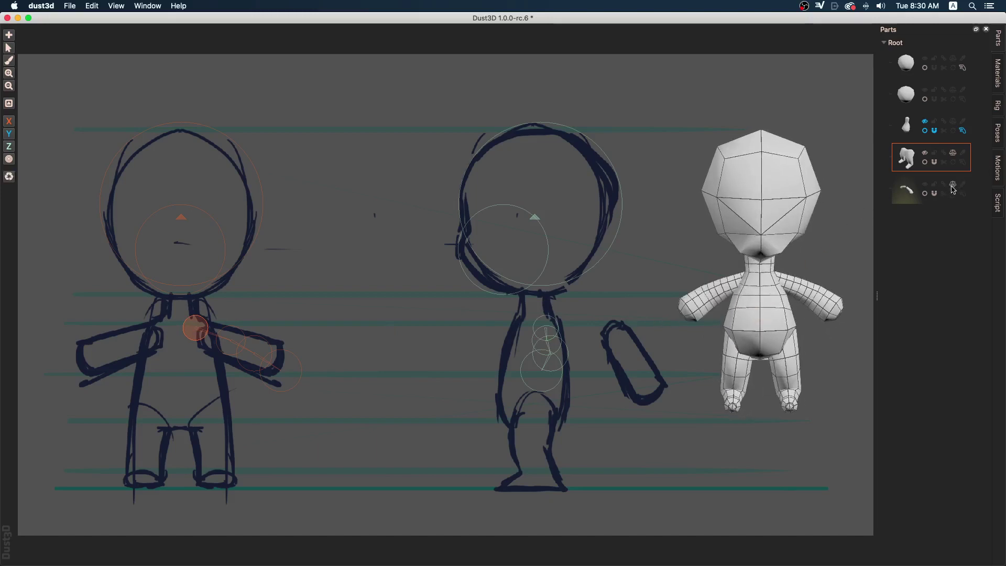
click(925, 154)
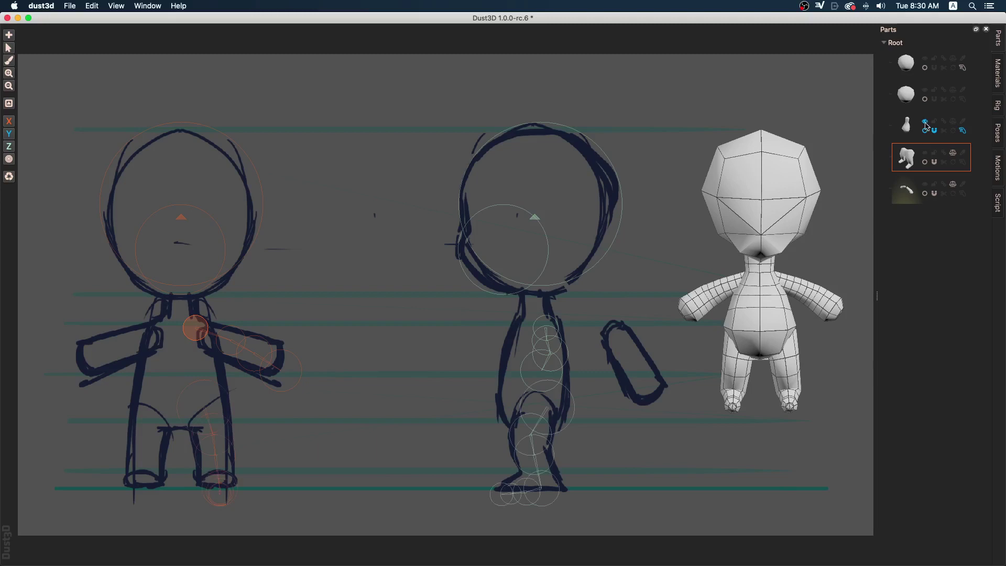
click(925, 123)
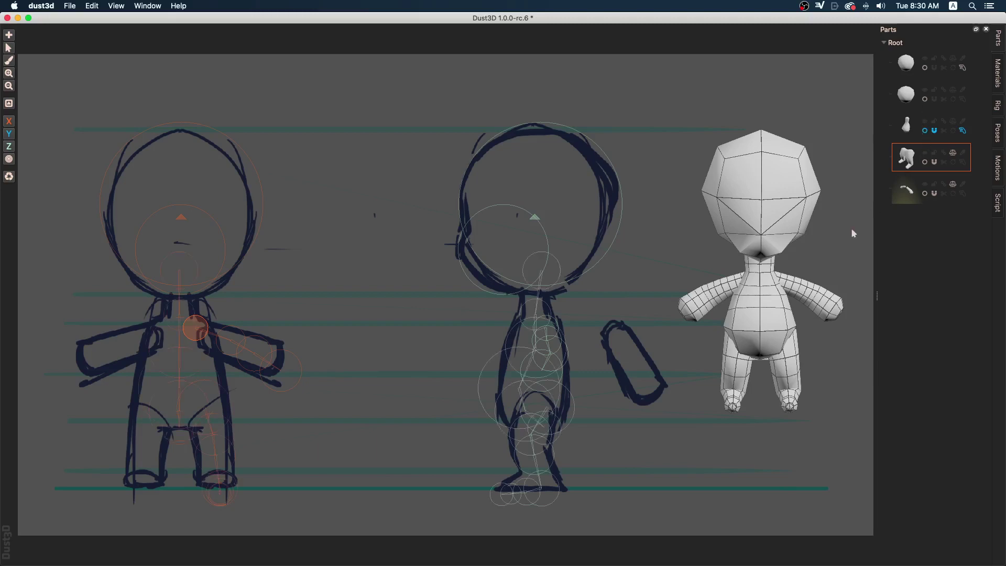
Lower the torso's topmost neck node below the head in the side view
middle_drag(766, 270, 548, 281)
mouse_move(550, 285)
mouse_down()
mouse_move(683, 313)
mouse_move(680, 294)
mouse_move(543, 288)
mouse_up()
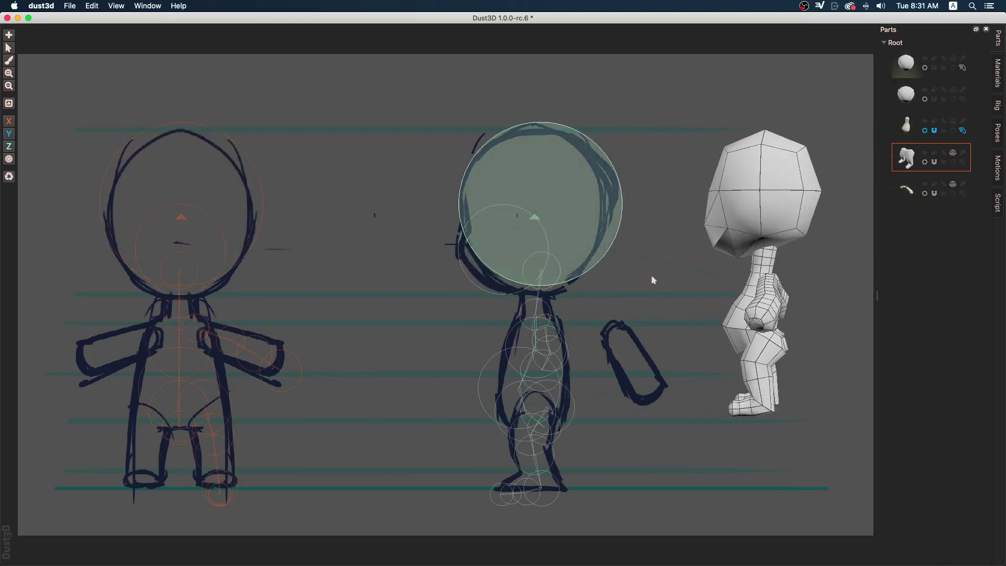
drag(549, 285, 548, 309)
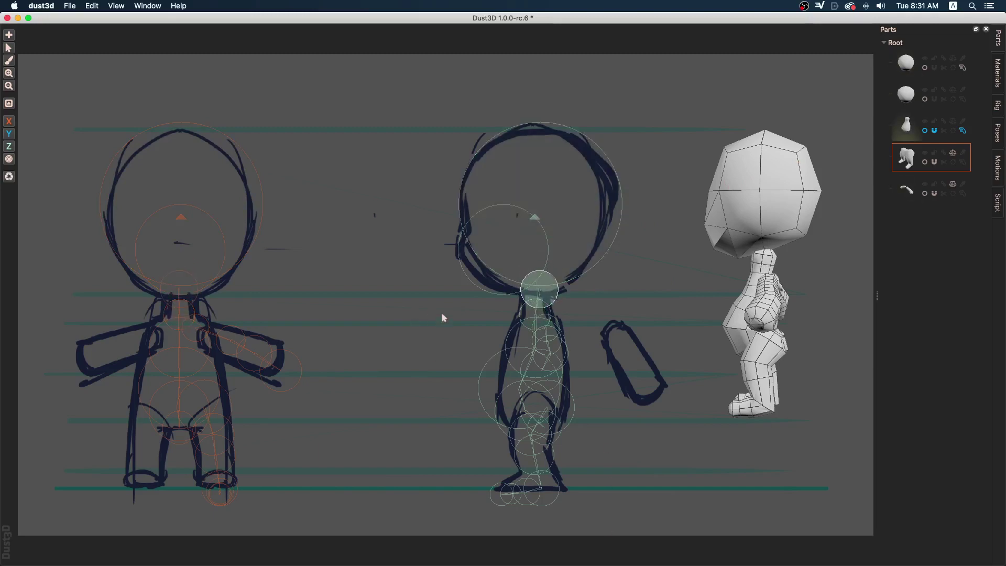
Select all torso, arm and leg nodes in the side view, raise them together toward the head, and inspect the 3D preview
drag(634, 500, 401, 301)
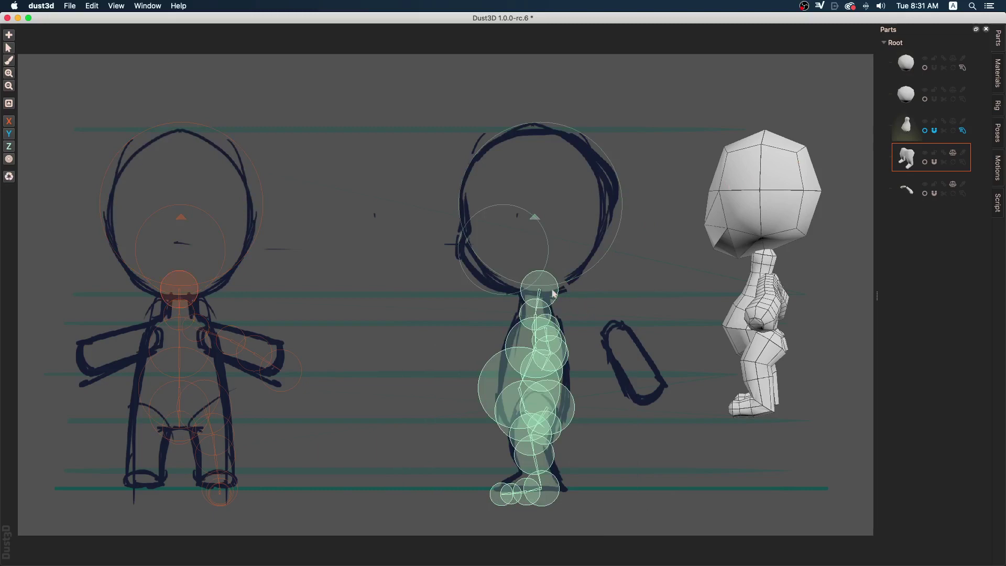
drag(554, 293, 556, 277)
mouse_move(852, 234)
mouse_down()
mouse_move(807, 241)
mouse_move(828, 238)
mouse_move(822, 293)
mouse_move(696, 292)
mouse_move(703, 261)
mouse_up()
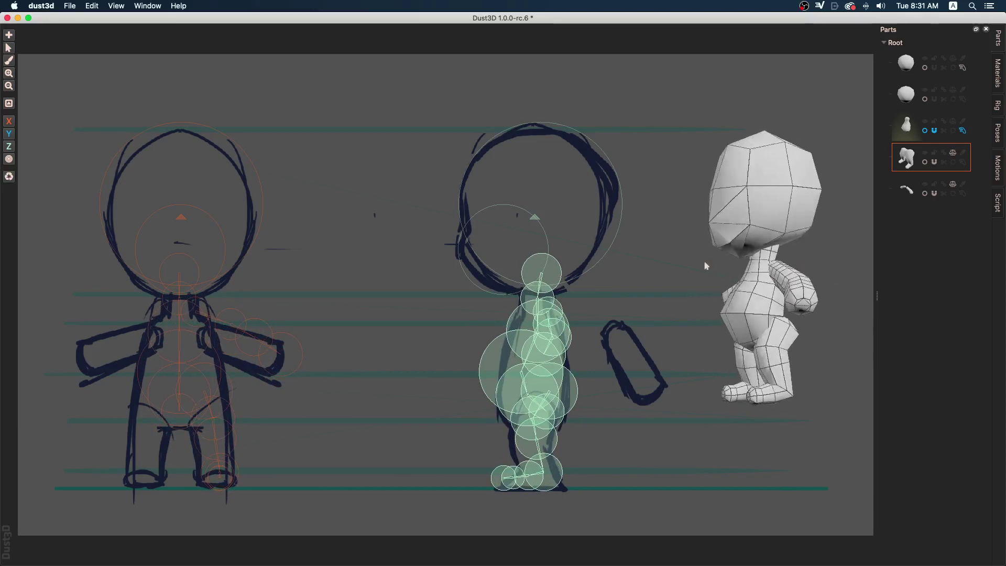
mouse_move(842, 282)
mouse_down()
mouse_move(797, 239)
mouse_move(681, 253)
mouse_move(734, 271)
mouse_move(860, 265)
mouse_up()
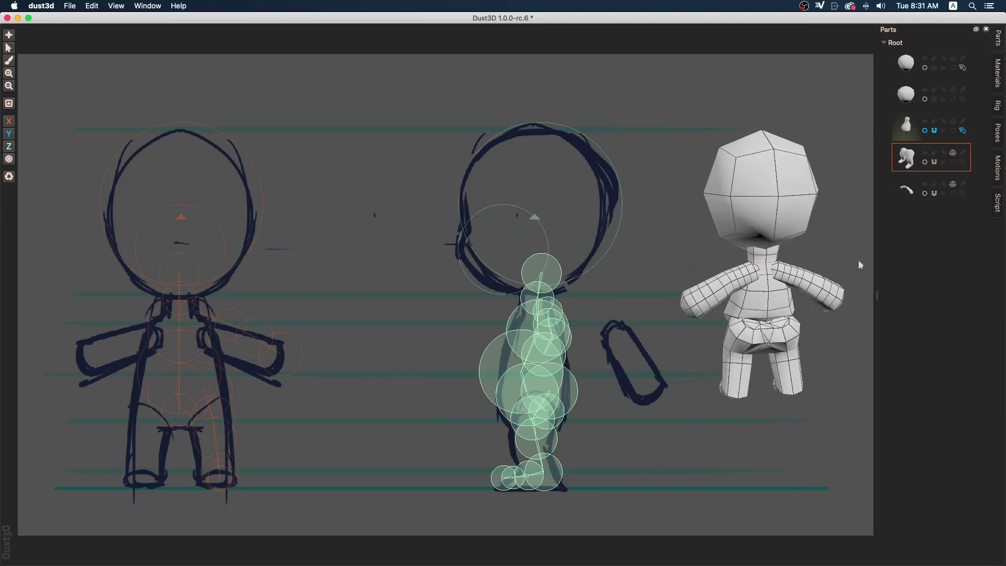
With the arm and leg nodes temporarily hidden, shift the chest and belly nodes backward in the side view and slightly enlarge the belly
click(925, 183)
click(925, 151)
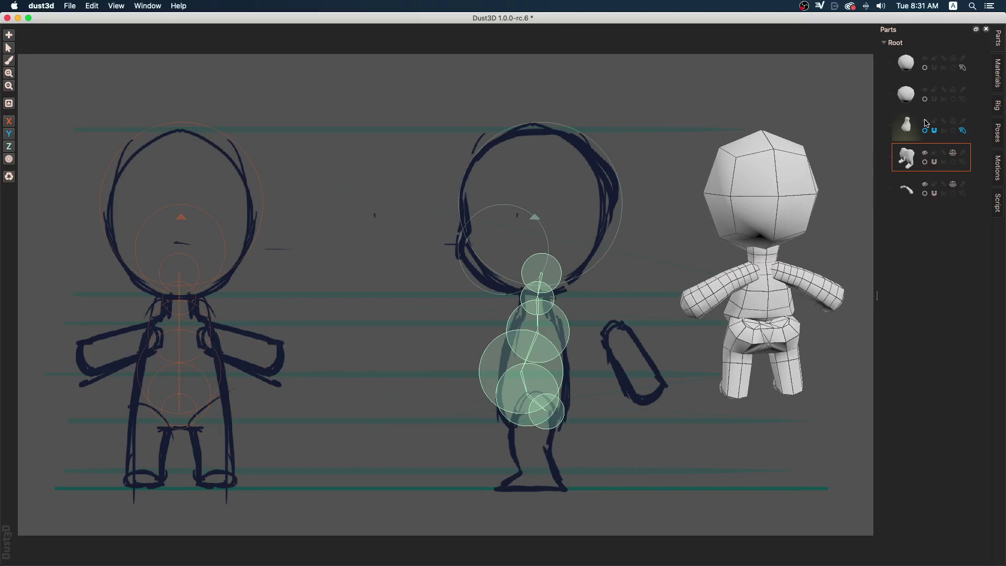
drag(560, 329, 567, 329)
drag(560, 368, 571, 369)
scroll(572, 369, up, 1)
middle_drag(749, 319, 826, 339)
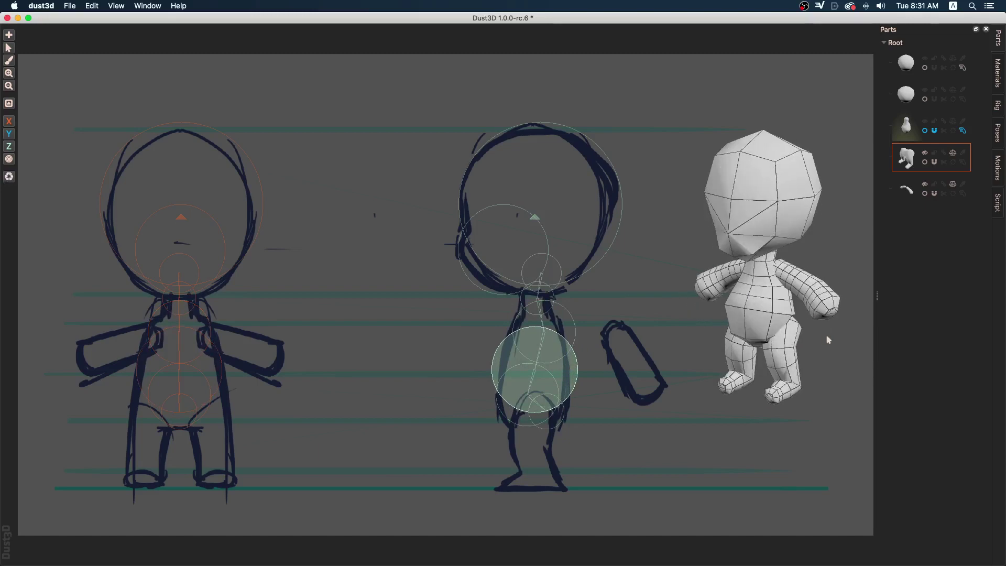
middle_drag(764, 343, 789, 355)
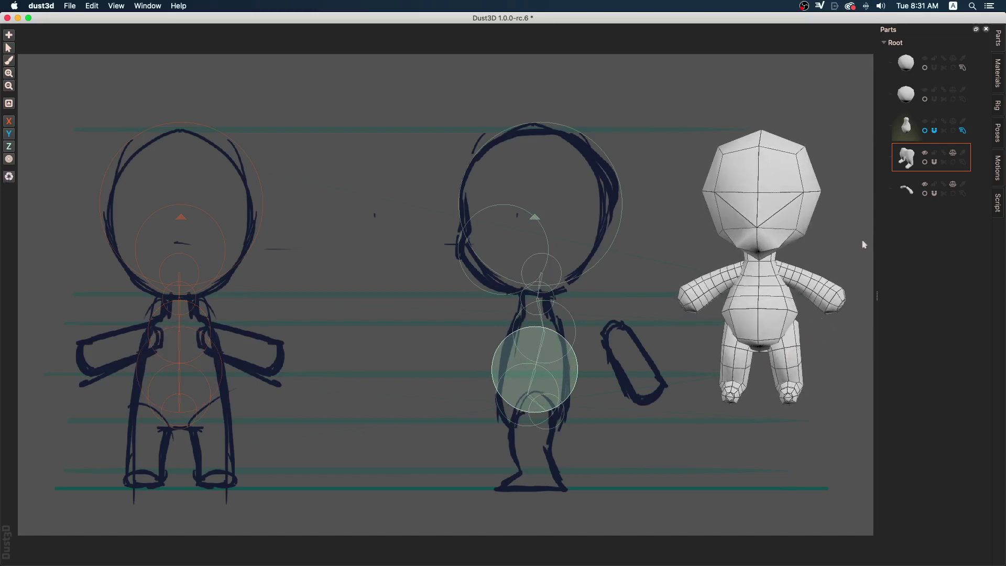
click(924, 154)
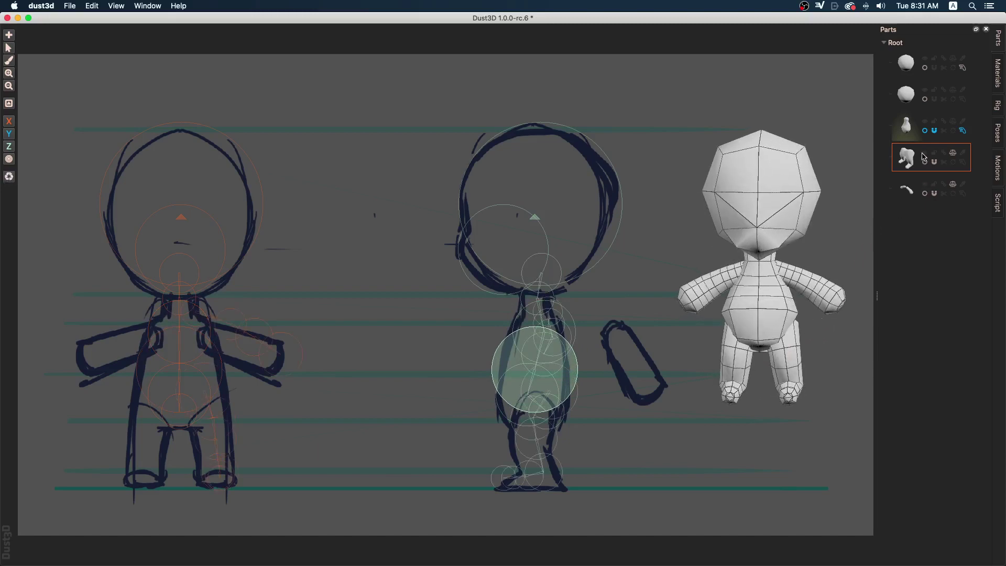
Open the model export window and check the .fbx format option, returning the format to .glb
click(63, 4)
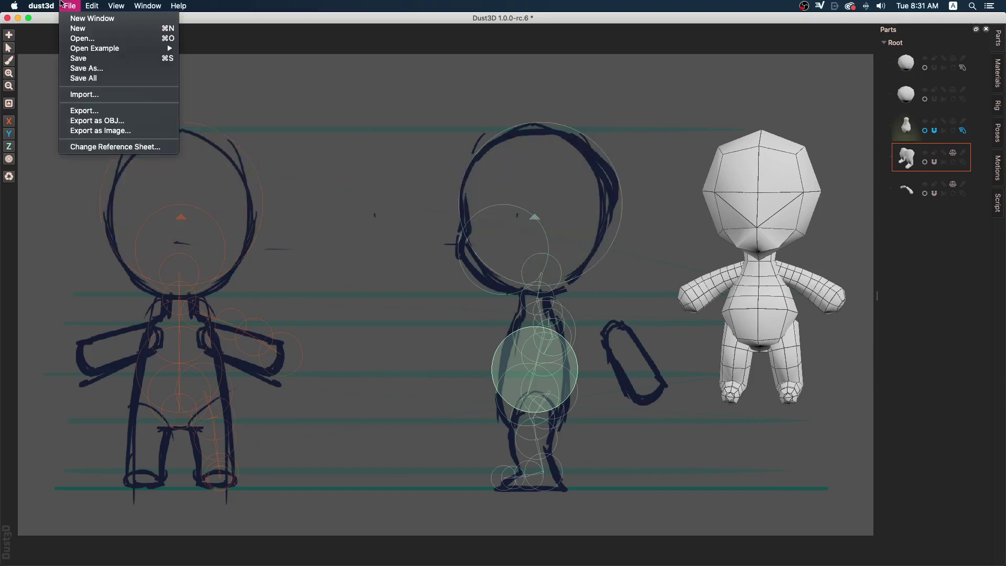
click(80, 111)
drag(598, 226, 554, 170)
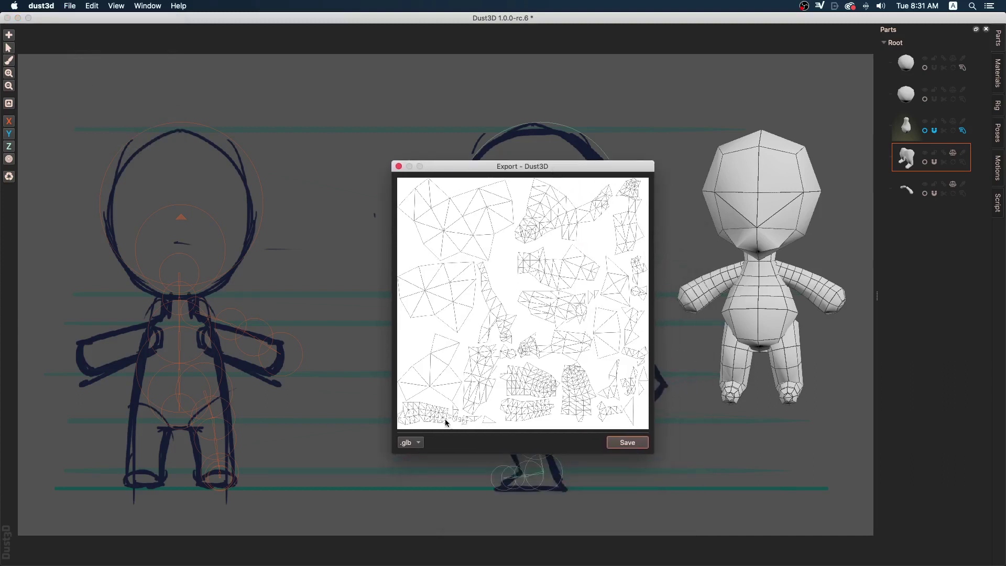
click(407, 446)
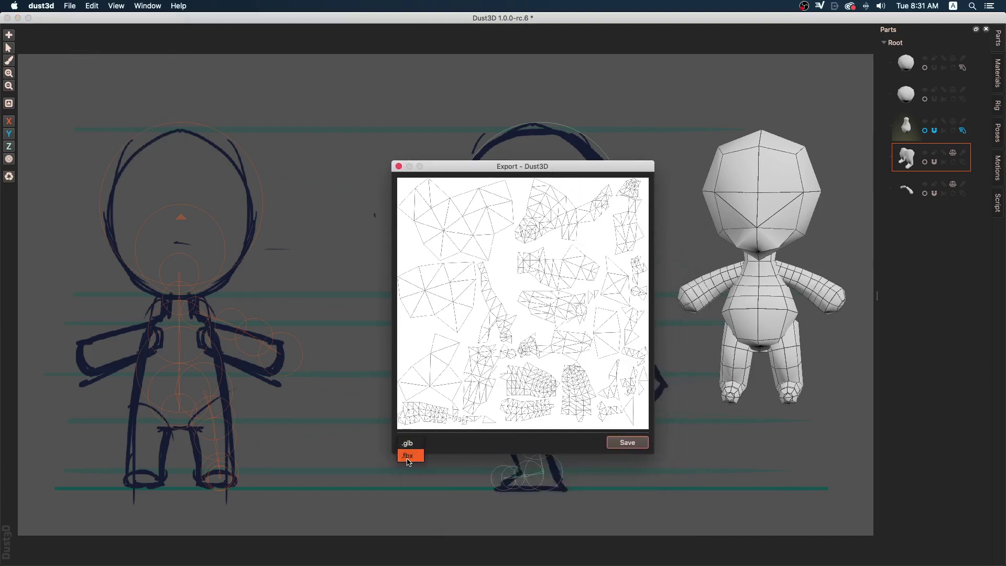
click(409, 454)
click(414, 444)
click(416, 430)
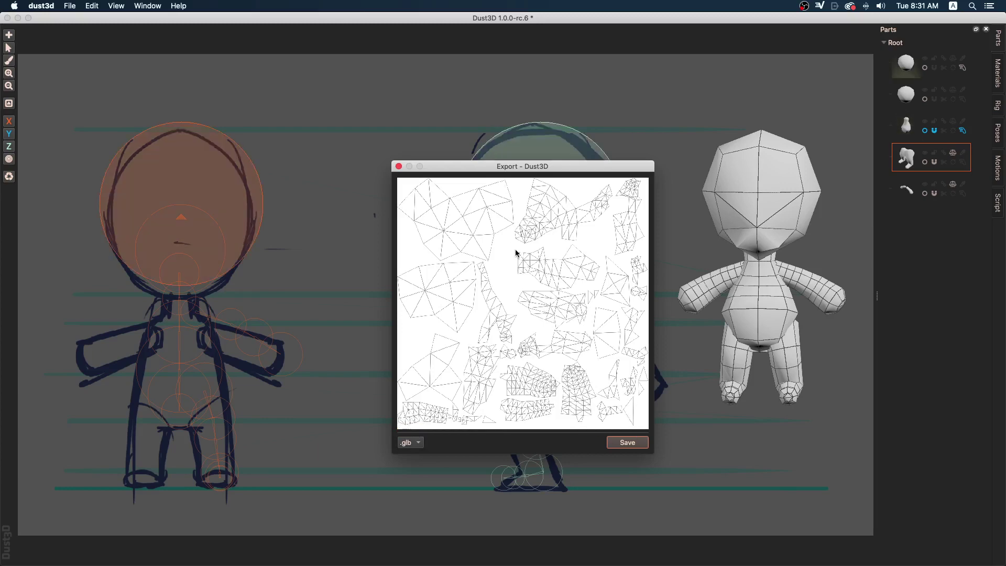
Undo the accidental move of the head node, and close the export window without saving
drag(524, 154, 446, 141)
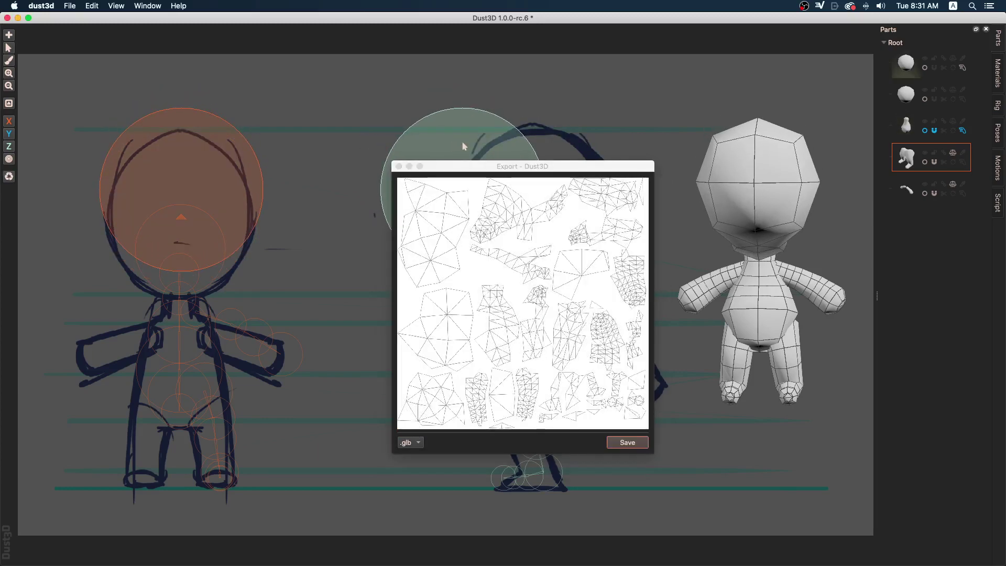
key(super+z)
drag(519, 169, 398, 137)
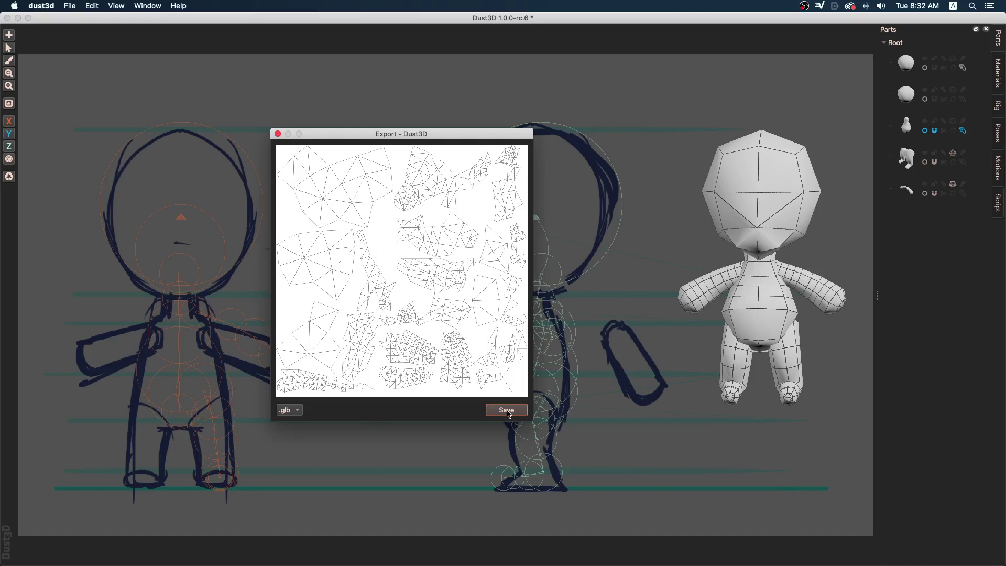
click(278, 133)
Export the chibi model as an OBJ file named demochibi in the demo chibi folder
click(42, 6)
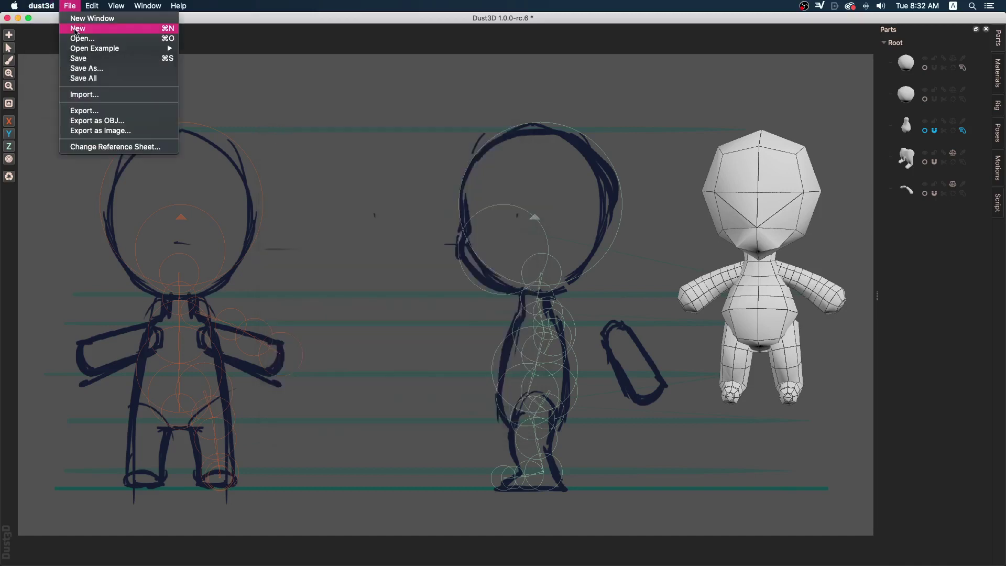
click(94, 121)
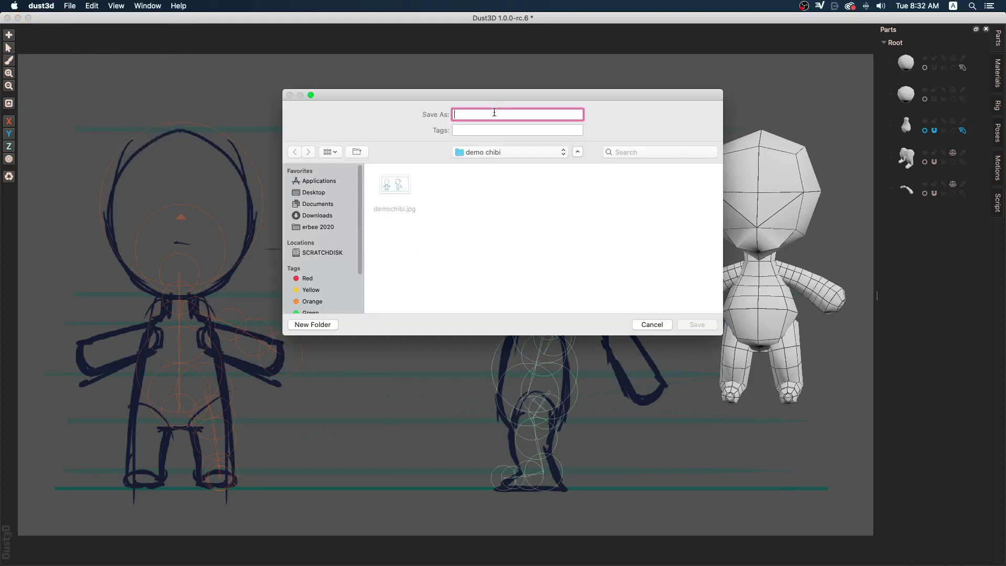
text(demochibi)
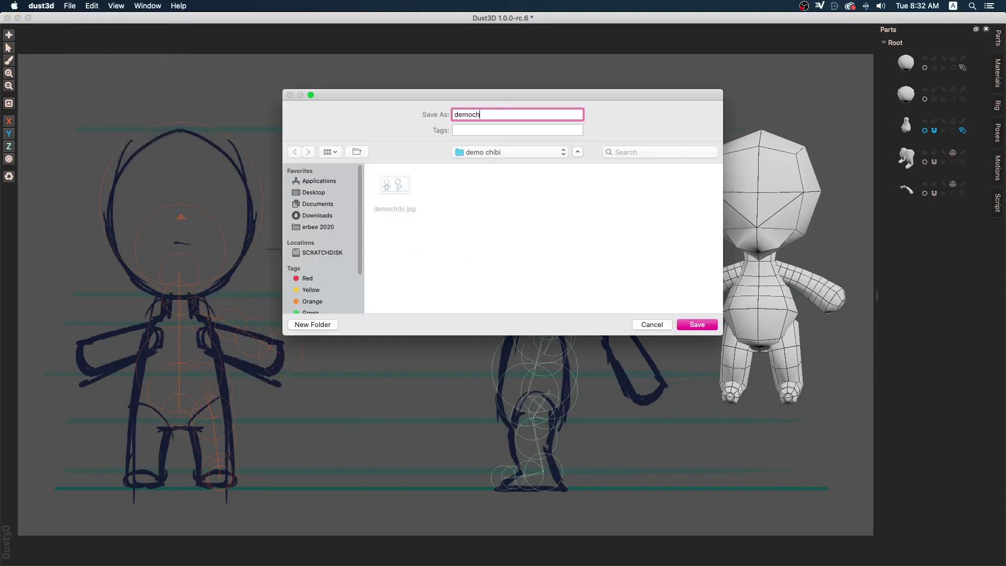
click(714, 328)
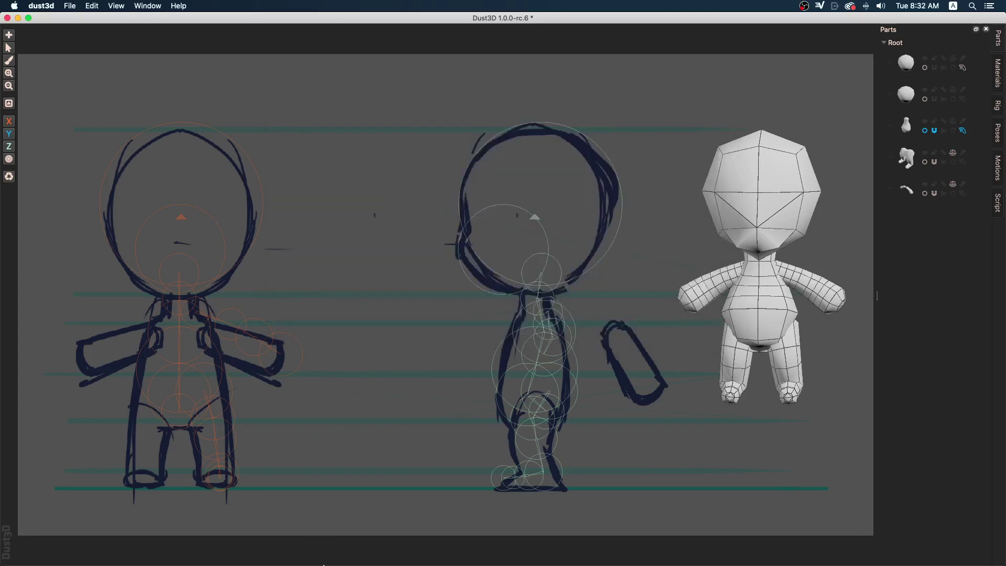
Switch to SculptGL, enlarge its window, and clear the default sphere from the scene
click(660, 551)
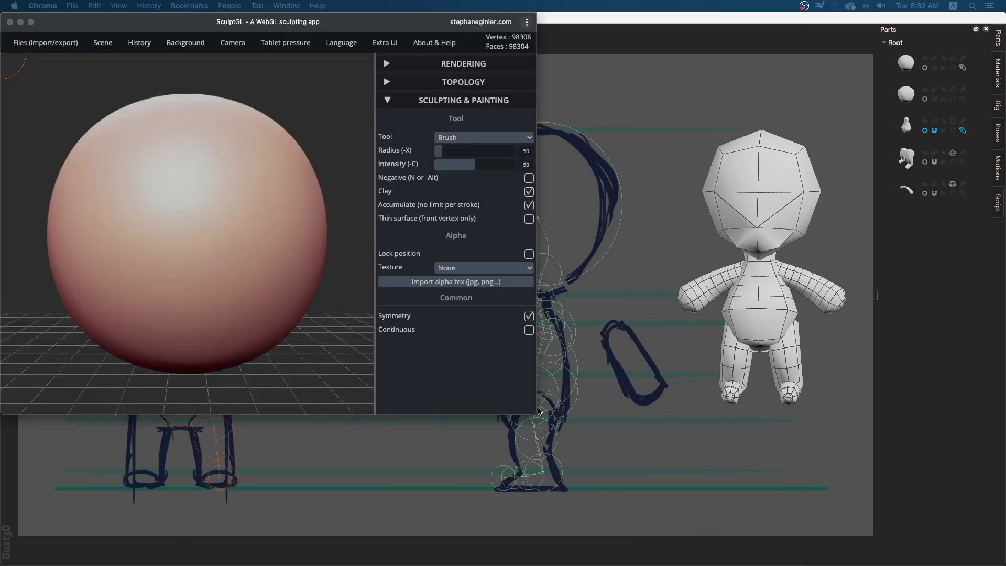
mouse_move(537, 413)
mouse_down()
mouse_move(648, 464)
mouse_move(893, 528)
mouse_up()
click(102, 42)
click(116, 61)
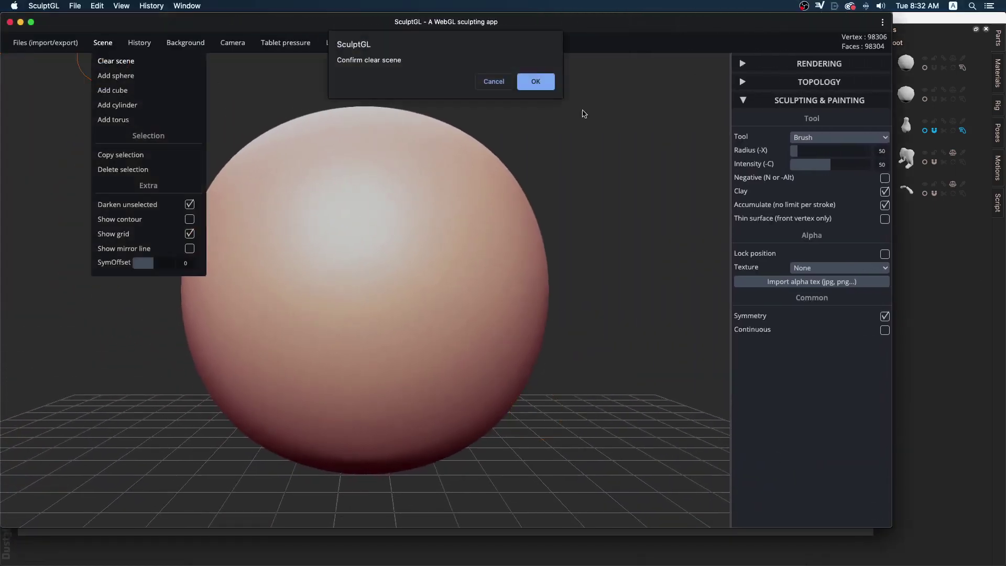
click(533, 79)
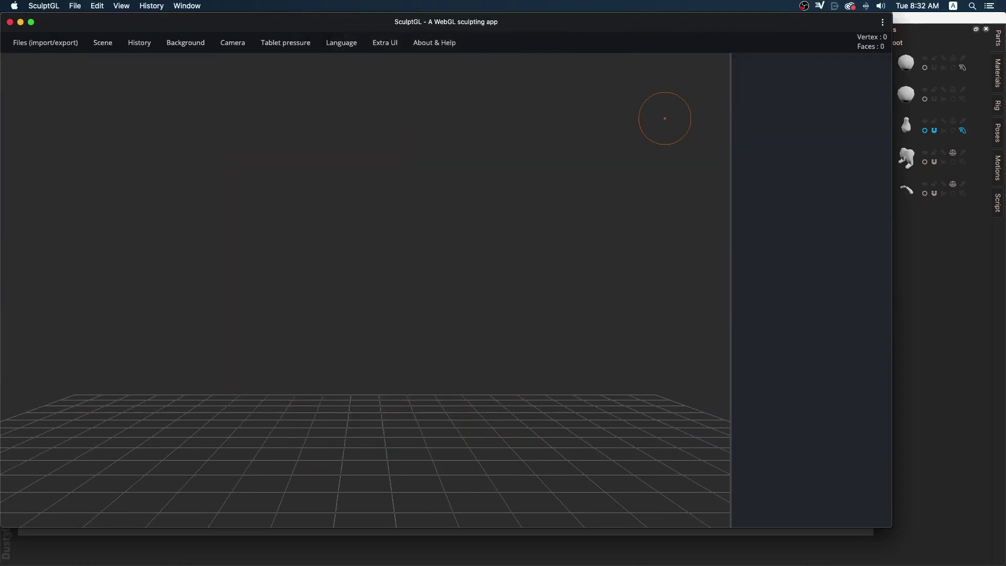
Bring the exported demochibi model into the empty SculptGL scene and inspect it from several angles
key(super+Tab)
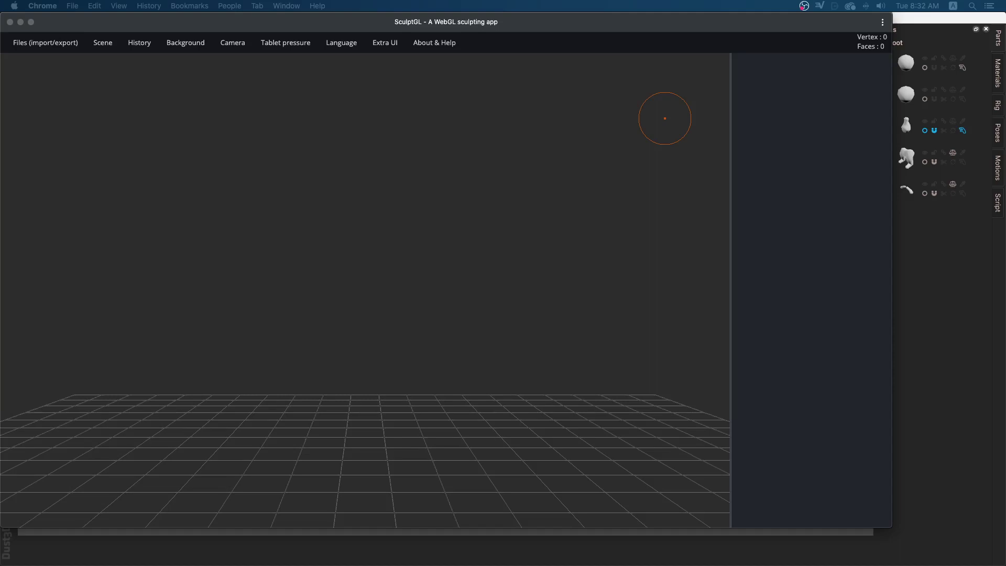
drag(684, 246, 417, 220)
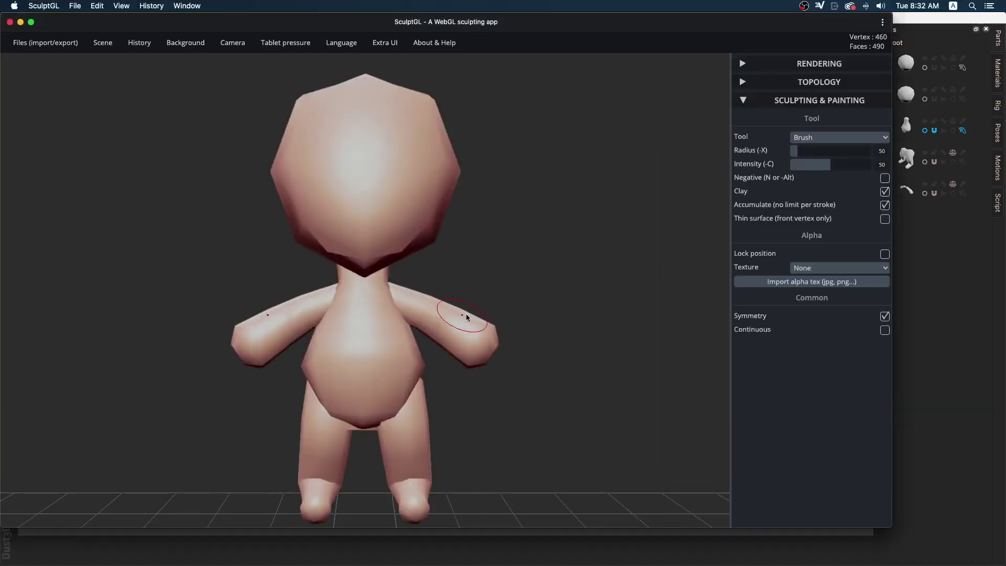
drag(569, 306, 277, 306)
Maximize the SculptGL window and scale up the whole chibi model relative to the grid with the Transform tool
click(809, 268)
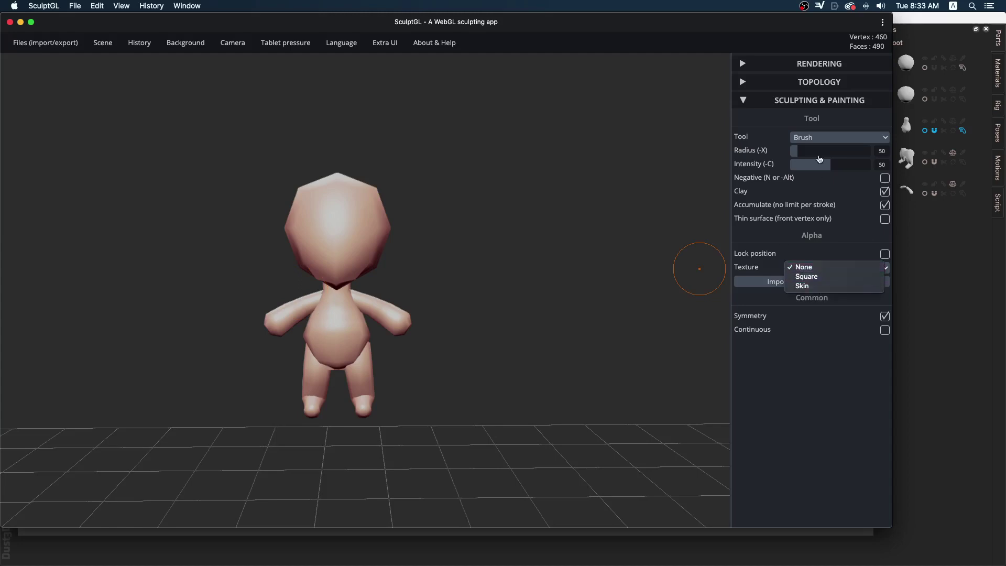
click(809, 138)
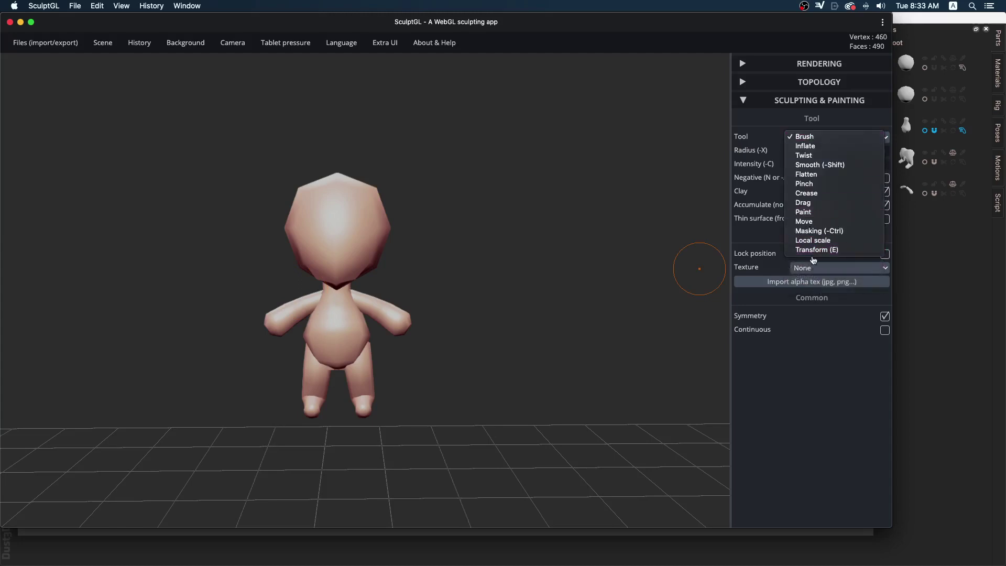
click(810, 250)
scroll(491, 350, down, 6)
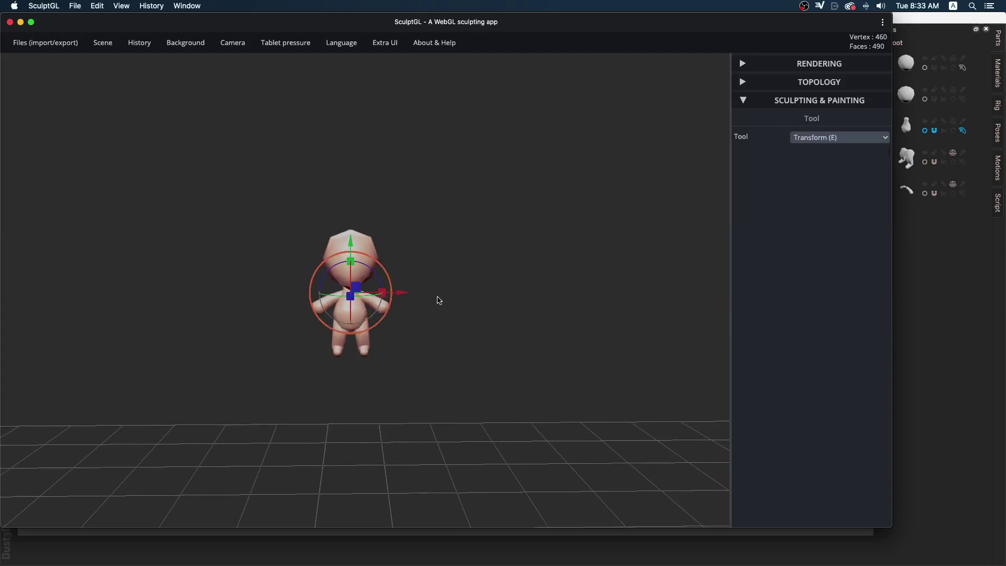
scroll(379, 262, up, 10)
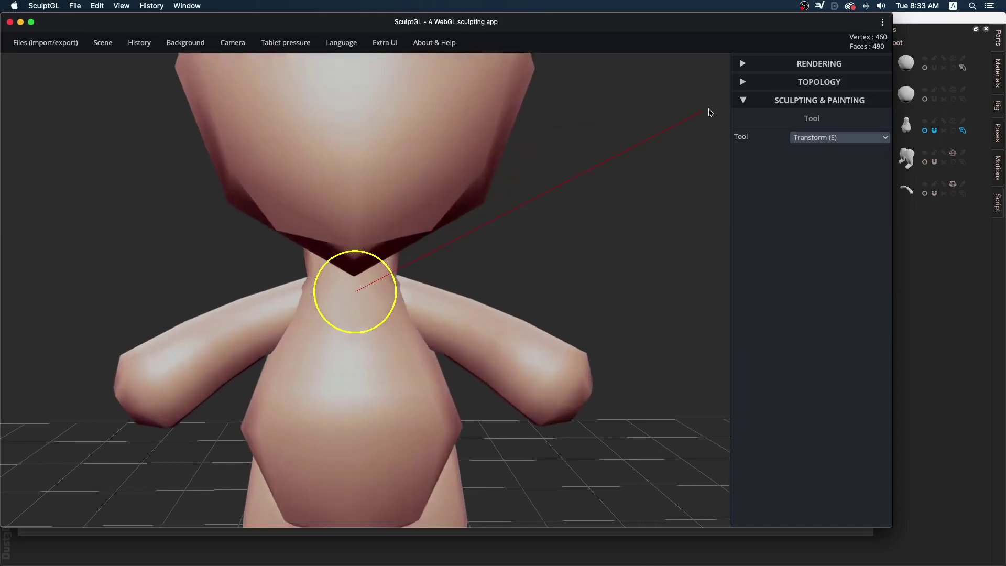
double_click(592, 26)
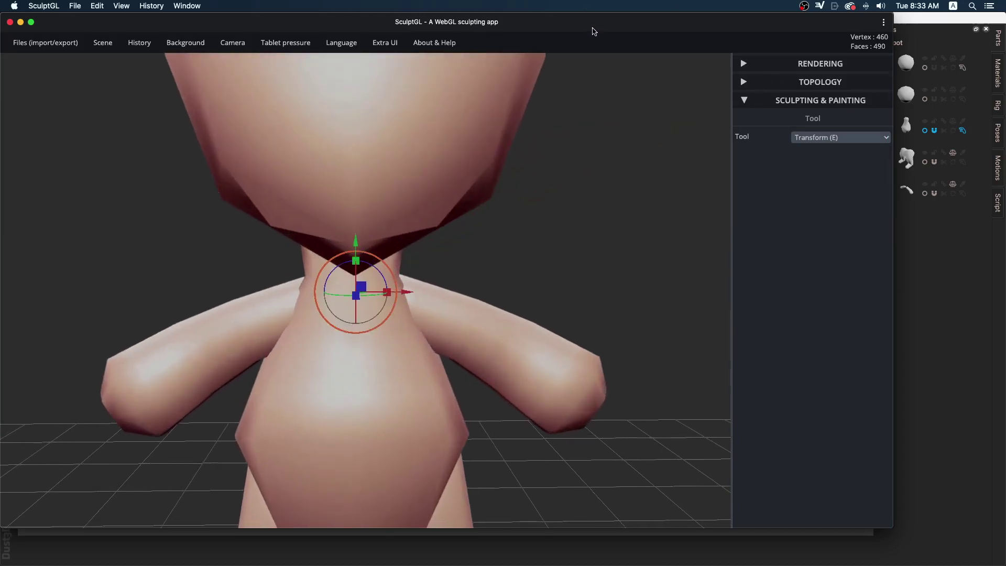
scroll(684, 197, down, 10)
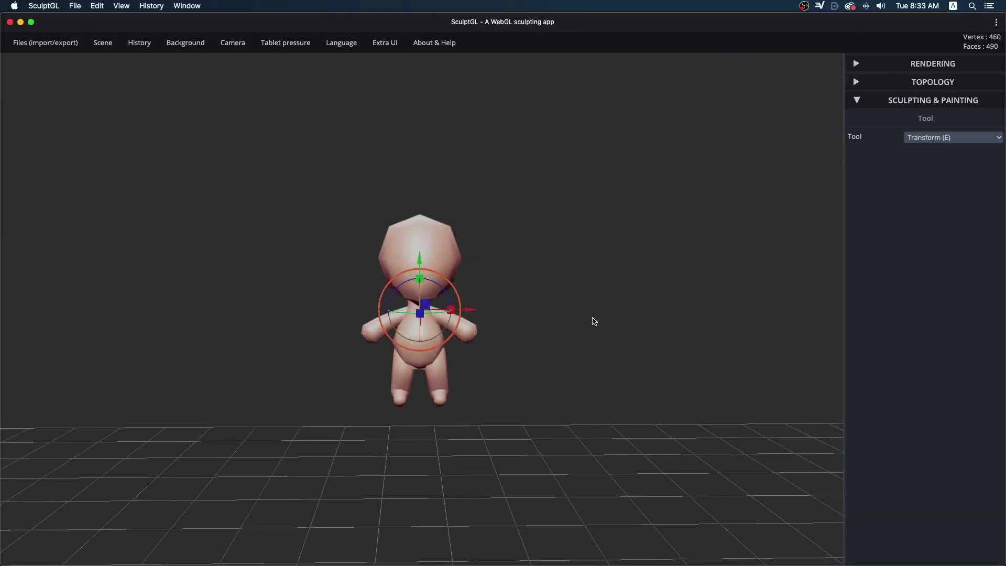
scroll(578, 362, down, 10)
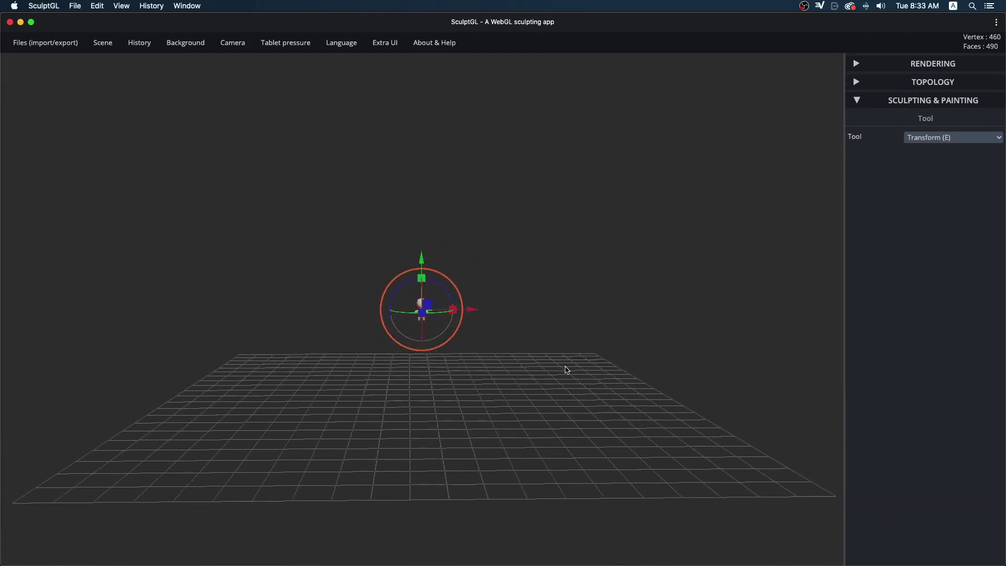
scroll(556, 364, down, 3)
drag(449, 282, 691, 173)
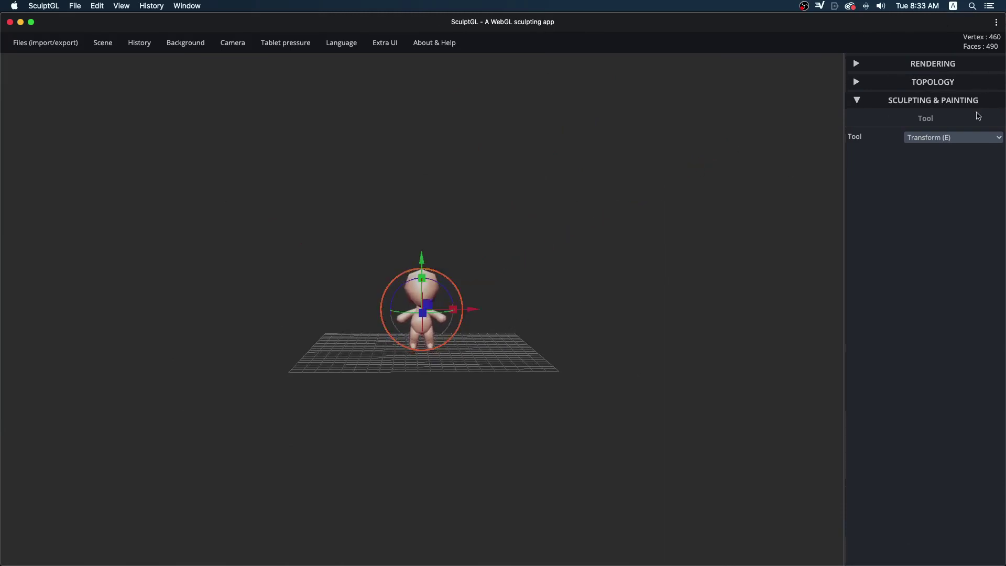
Set the sculpting tool back to Brush and examine the scaled model up close
click(947, 138)
click(924, 23)
scroll(456, 323, up, 2)
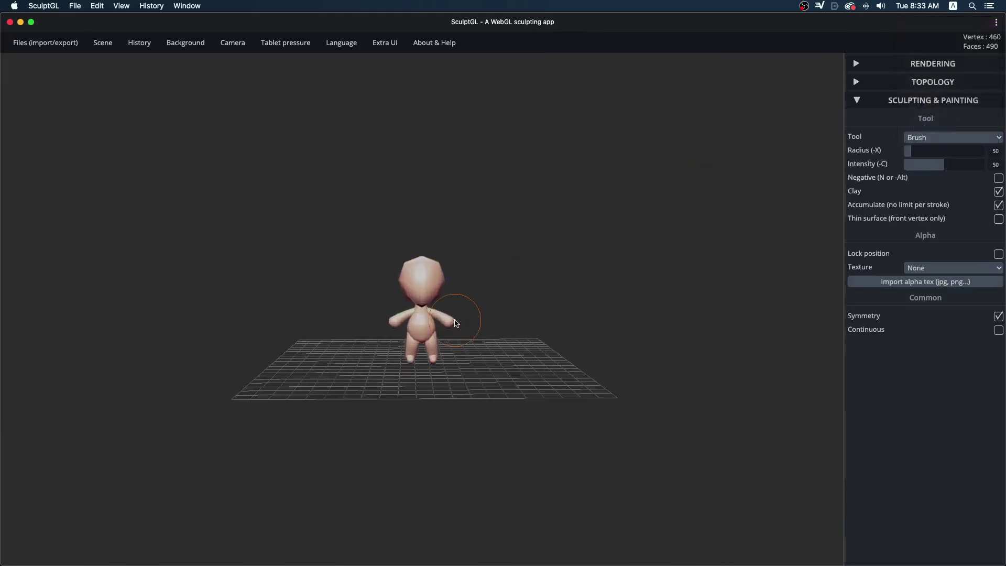
scroll(456, 323, up, 5)
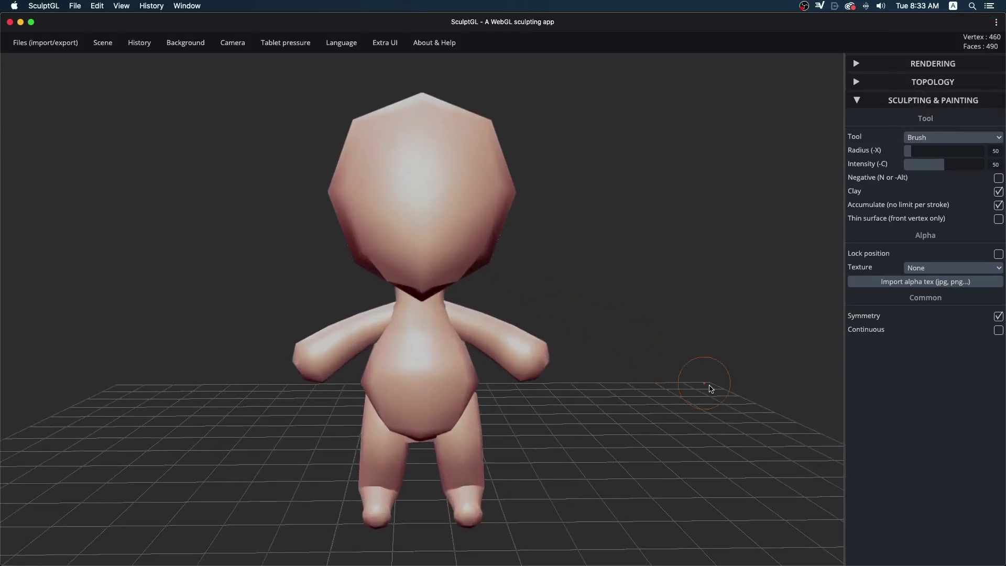
mouse_move(711, 389)
mouse_down()
mouse_move(696, 404)
mouse_move(619, 350)
mouse_move(572, 366)
mouse_move(152, 300)
mouse_move(516, 375)
mouse_move(524, 367)
mouse_move(447, 386)
mouse_move(597, 366)
mouse_up()
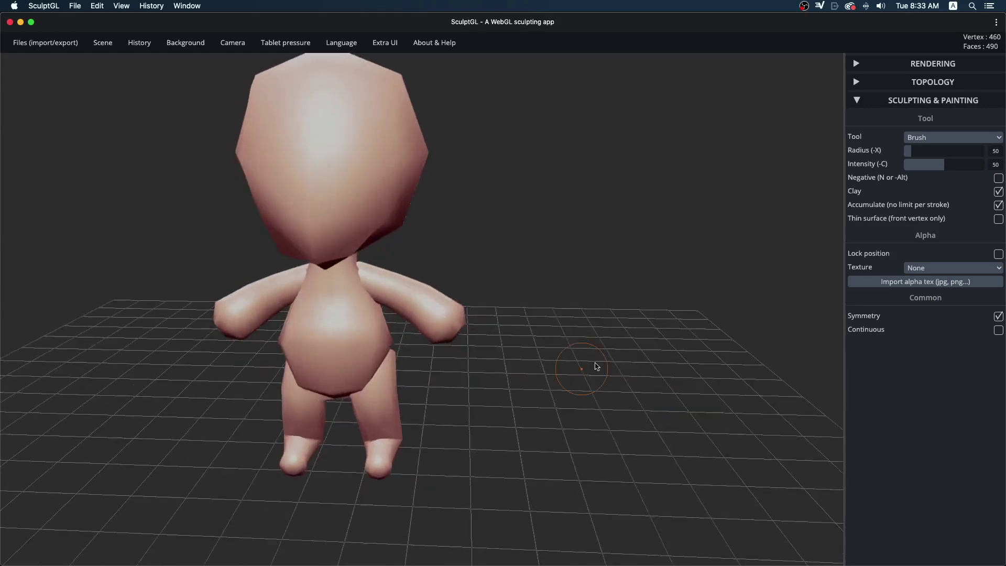
Voxel-remesh the model as manifold triangles at resolution 150 with relaxed topology, and examine the merged body parts
click(950, 82)
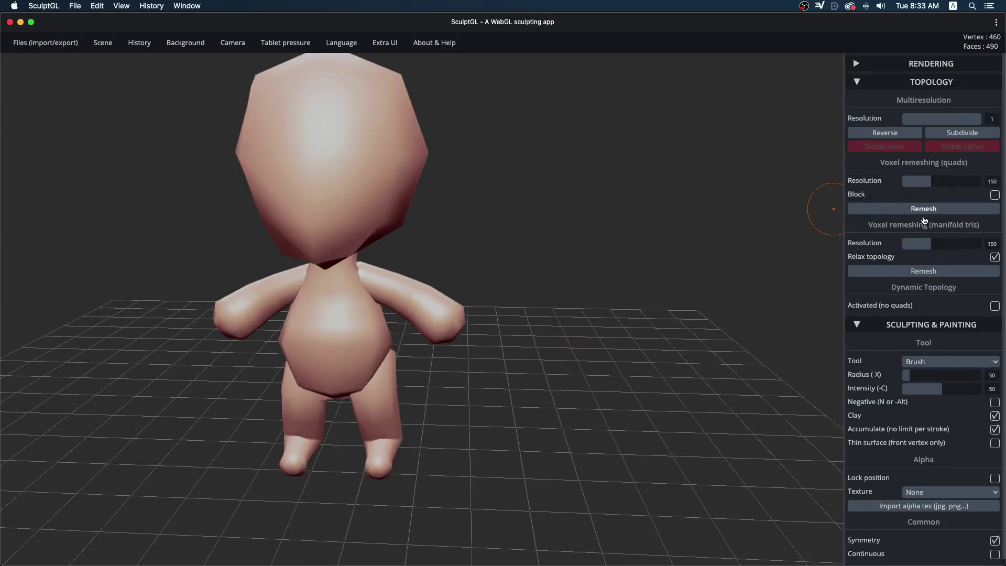
click(903, 273)
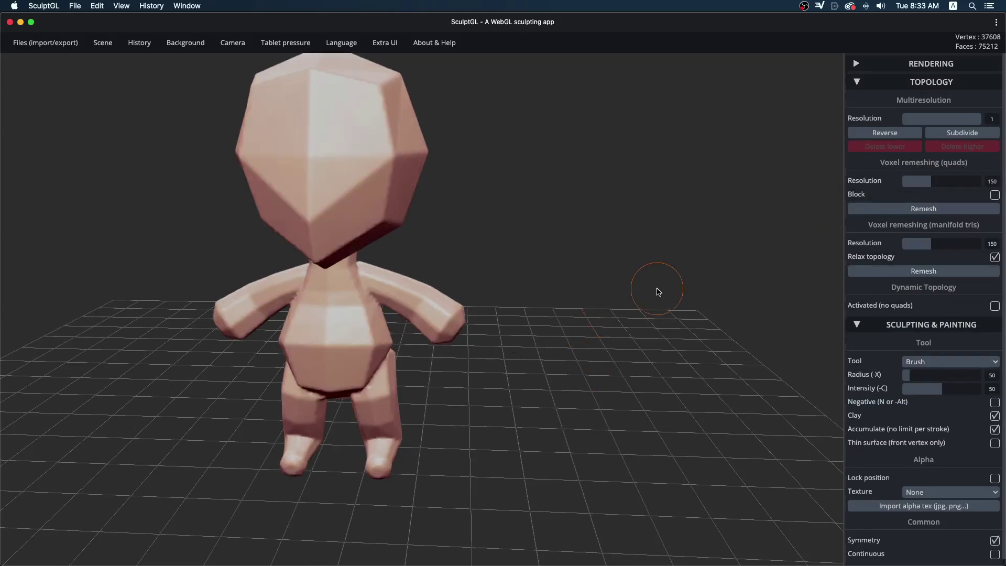
drag(657, 292, 314, 291)
drag(594, 295, 674, 270)
scroll(541, 294, up, 5)
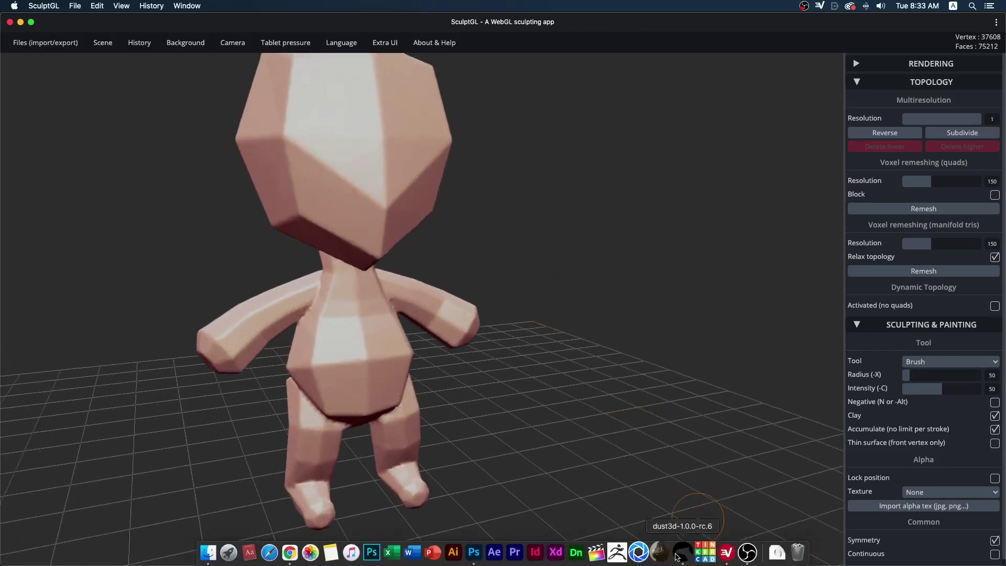
Switch back to Dust3D and examine the chibi model's back in the 3D preview
key(F11)
key(F11)
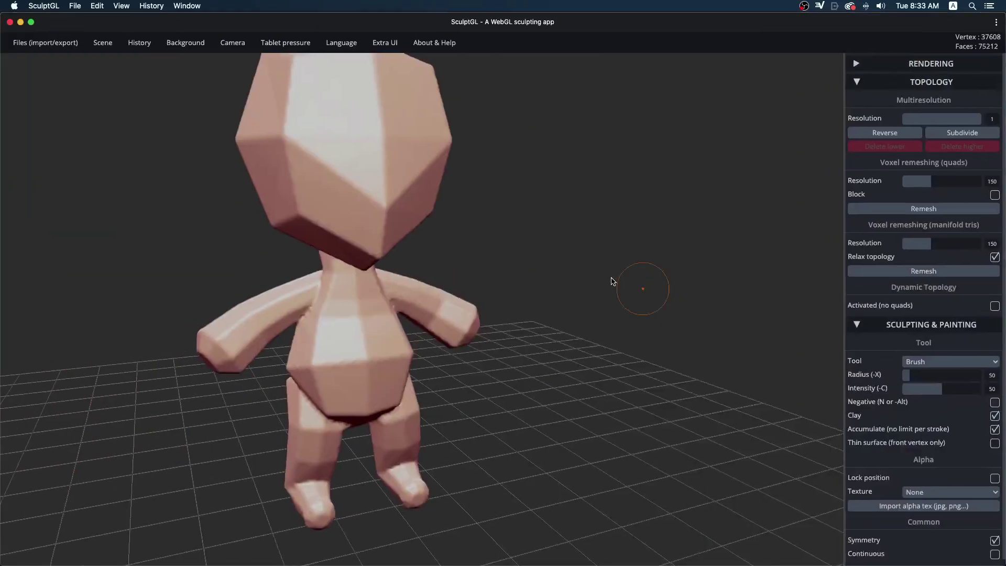
key(ctrl+Up)
click(387, 334)
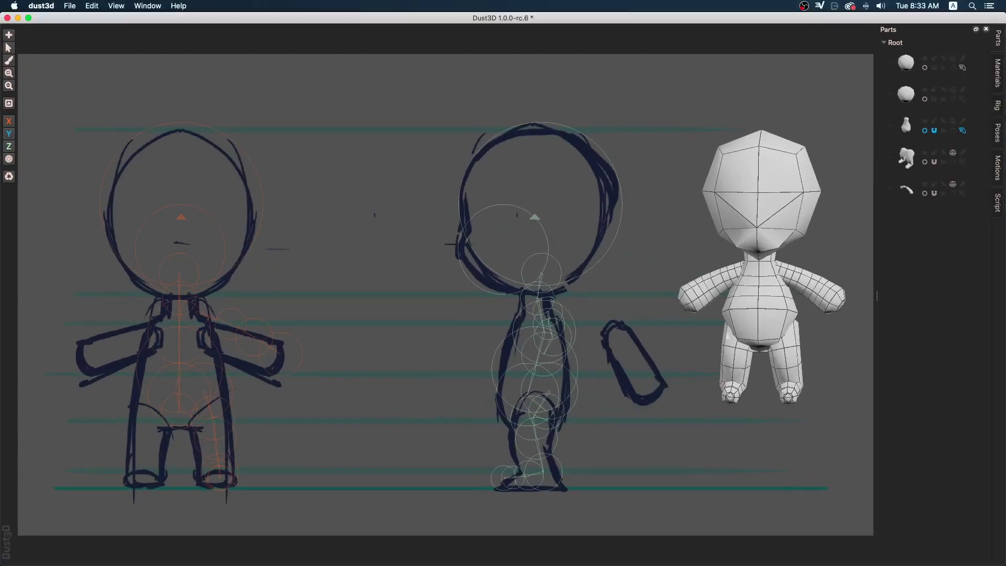
middle_drag(782, 286, 610, 292)
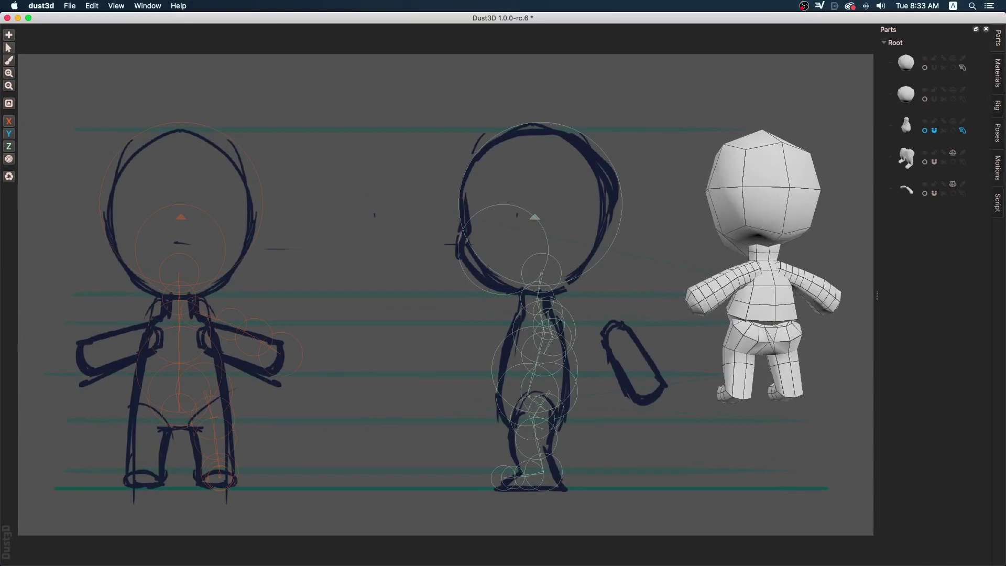